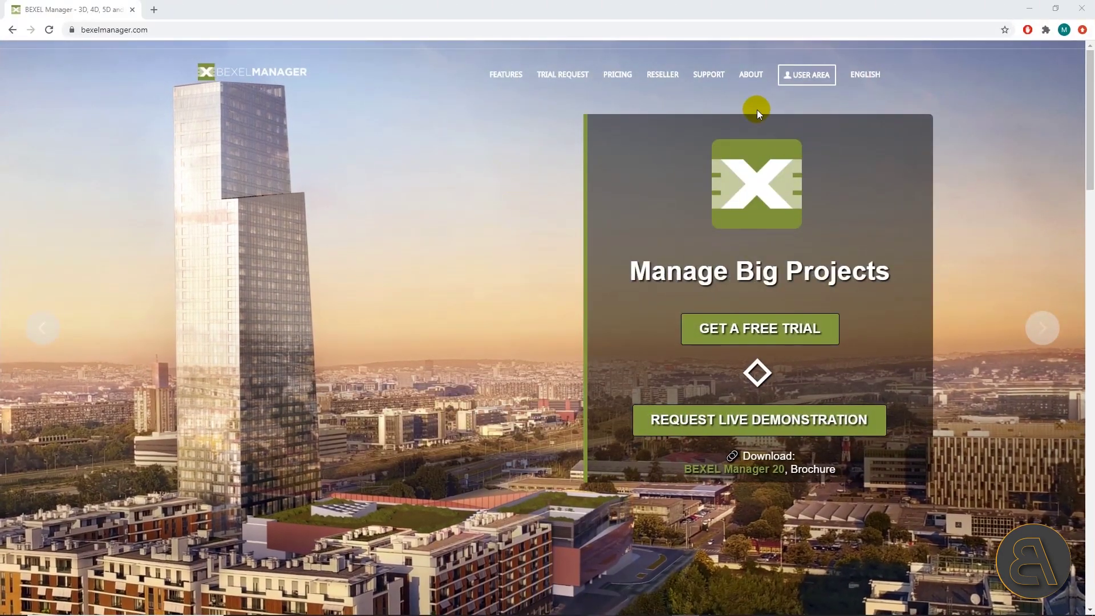
- Open the Materials page of the Bexel user area and look through the Manuals and Tutorials sections
click(807, 75)
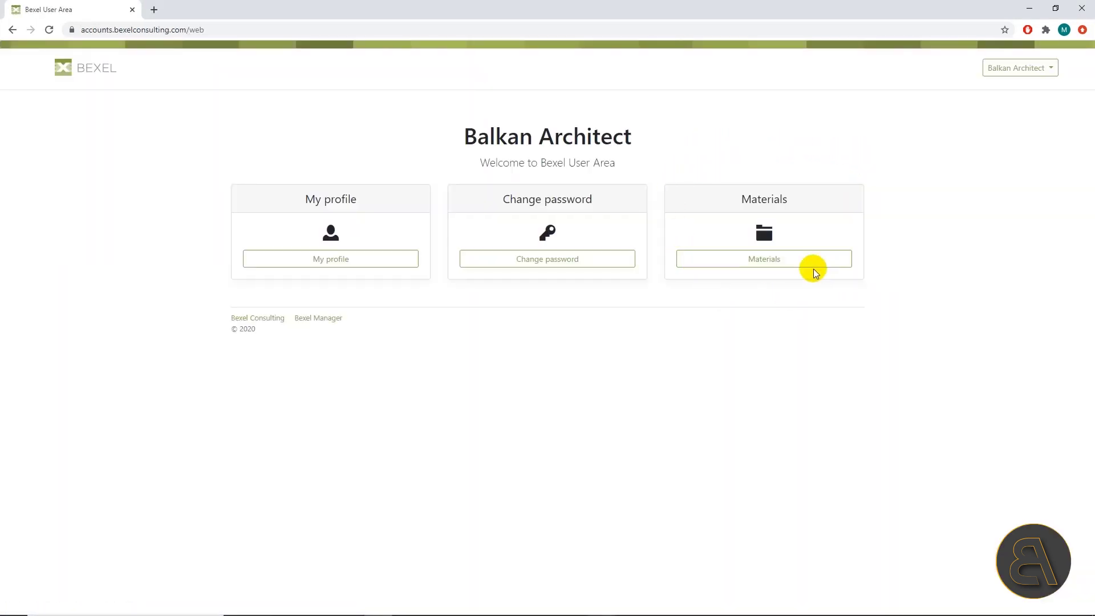
click(759, 258)
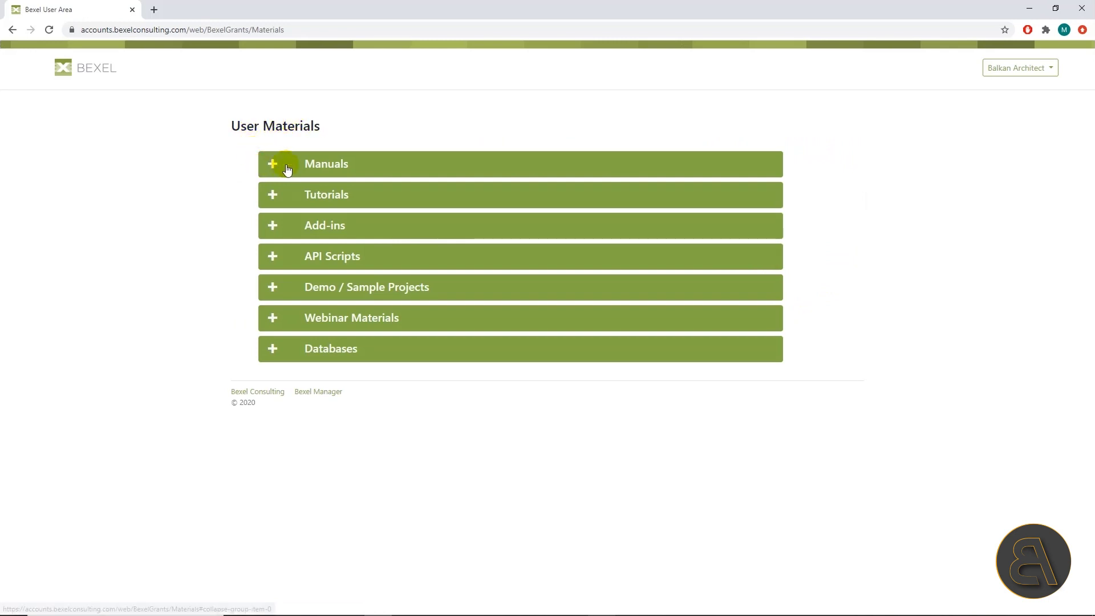
click(272, 164)
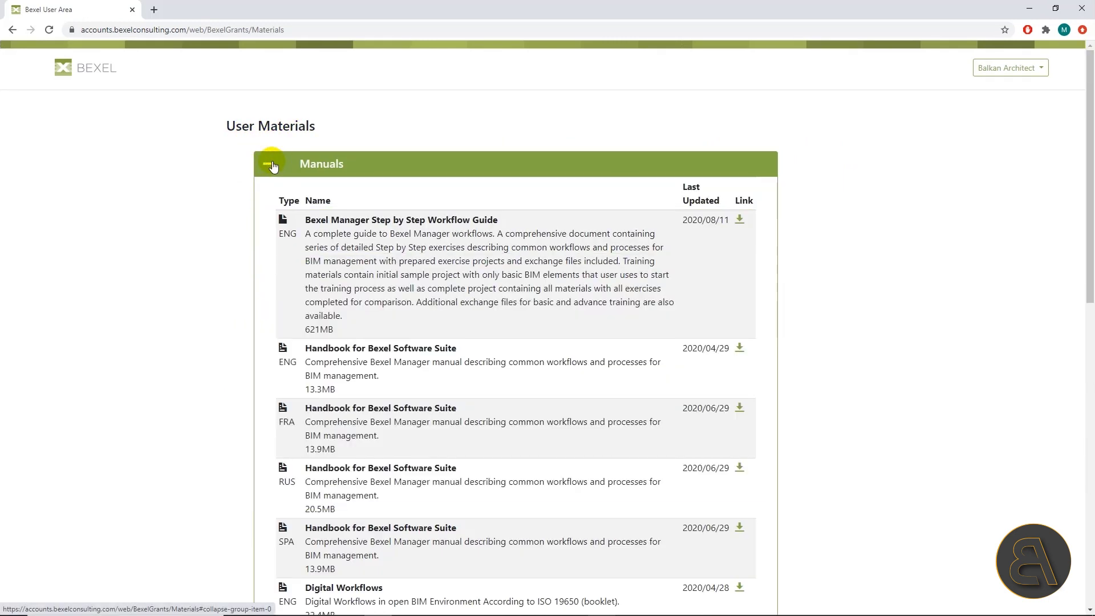
click(273, 166)
click(273, 194)
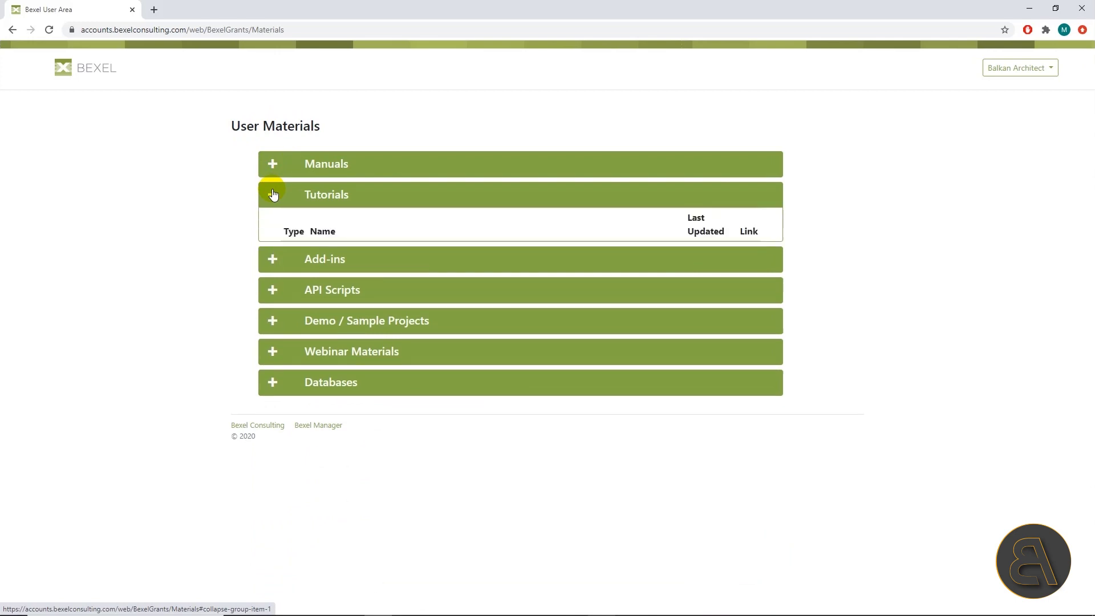
click(273, 195)
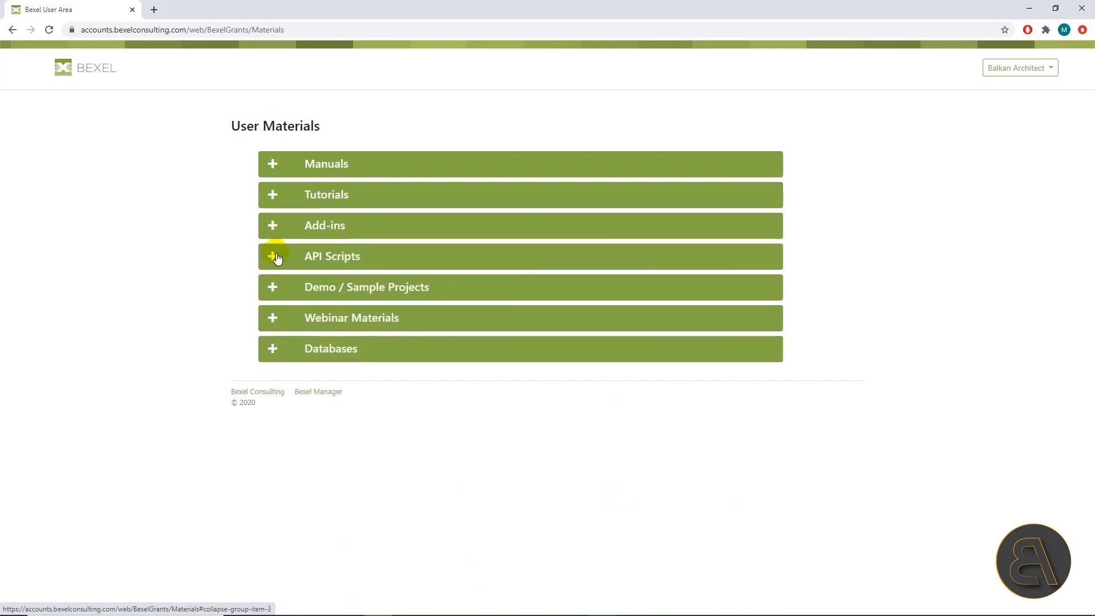
- Review the downloadable projects in the Demo / Sample Projects section, and collapse the section
click(272, 288)
scroll(373, 319, down, 3)
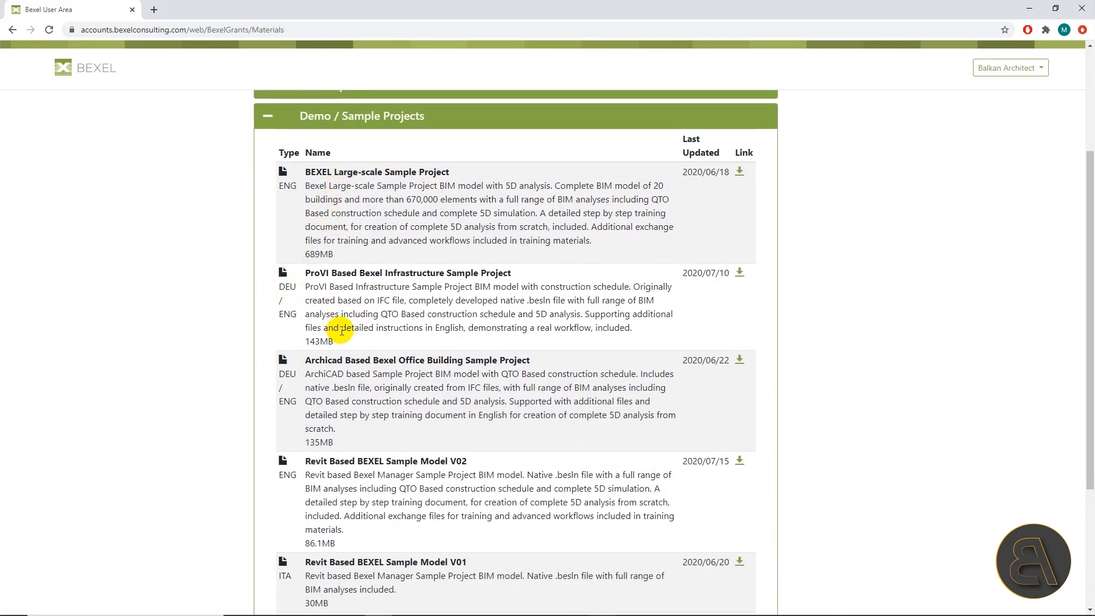
scroll(353, 322, down, 2)
scroll(342, 434, down, 1)
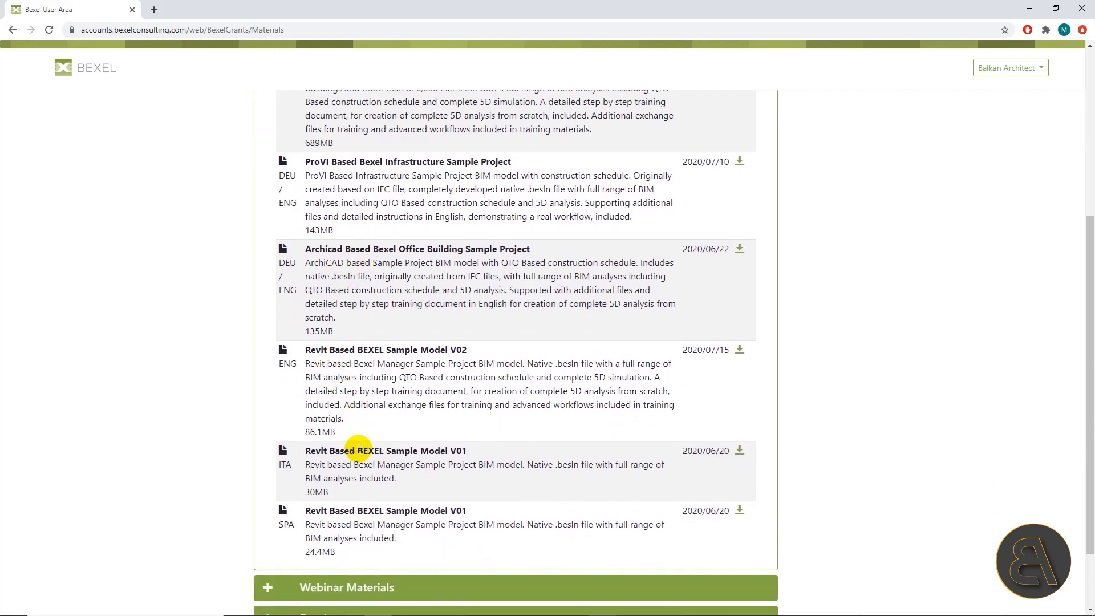
scroll(362, 381, up, 2)
scroll(342, 308, up, 2)
click(271, 181)
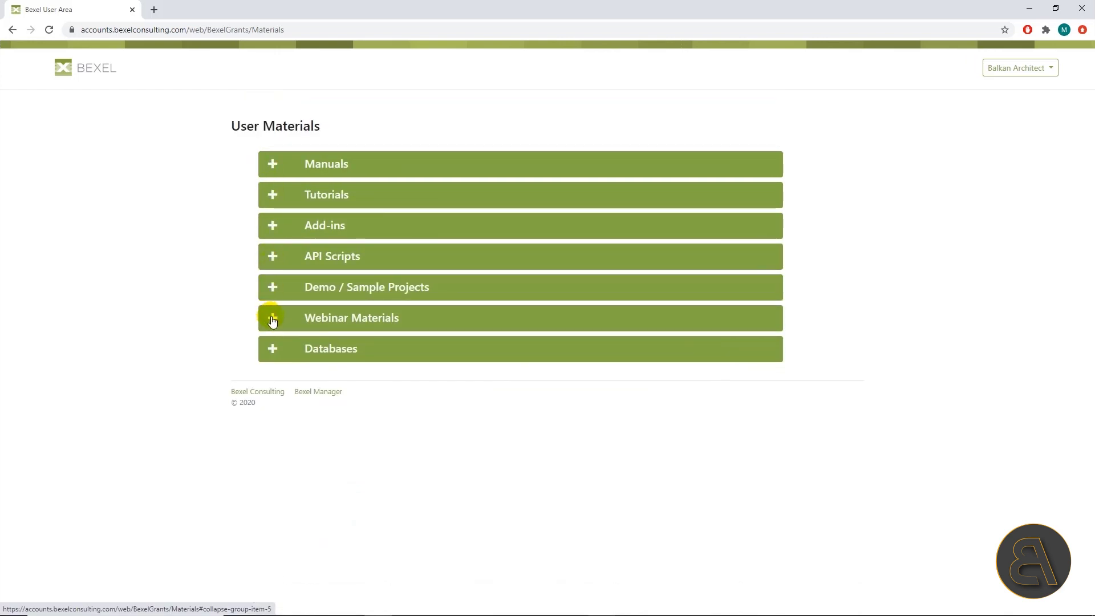
- Look through the Webinar Materials and Databases sections, collapsing each one after viewing
click(272, 320)
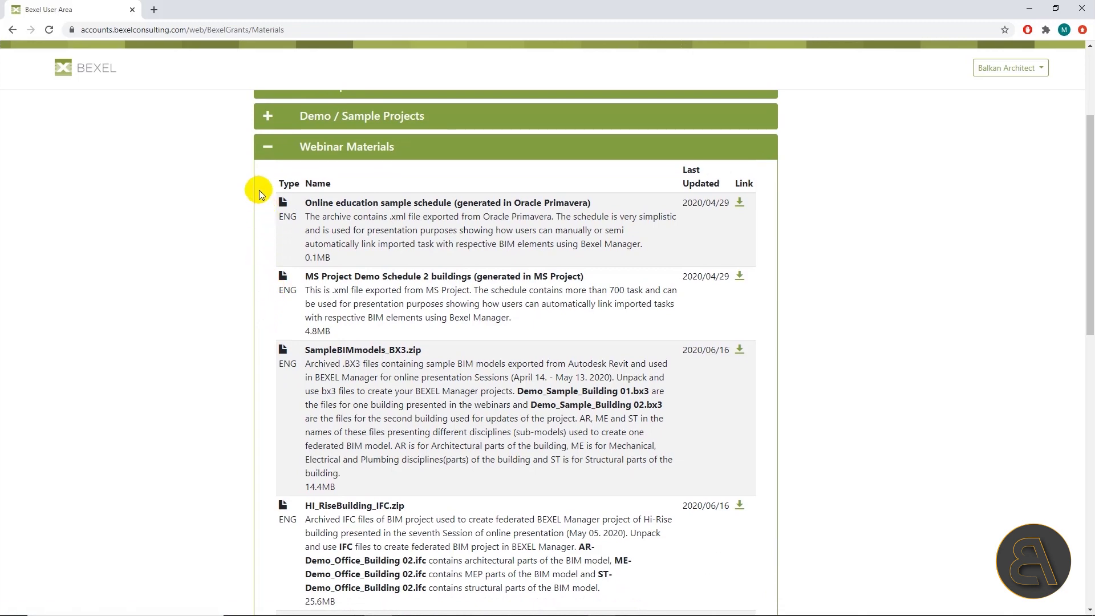
click(267, 147)
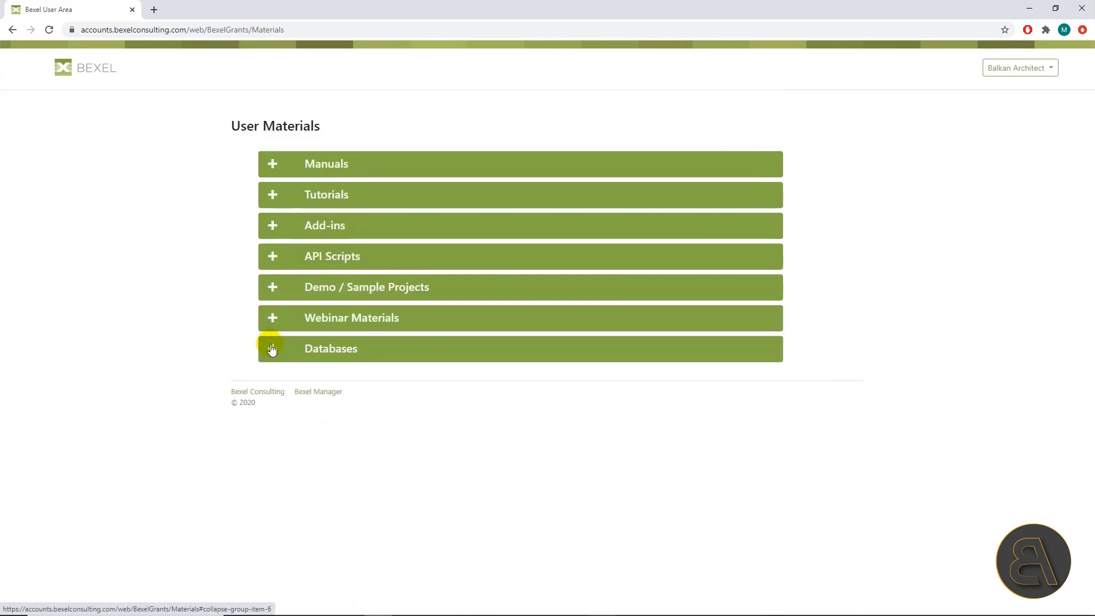
click(270, 349)
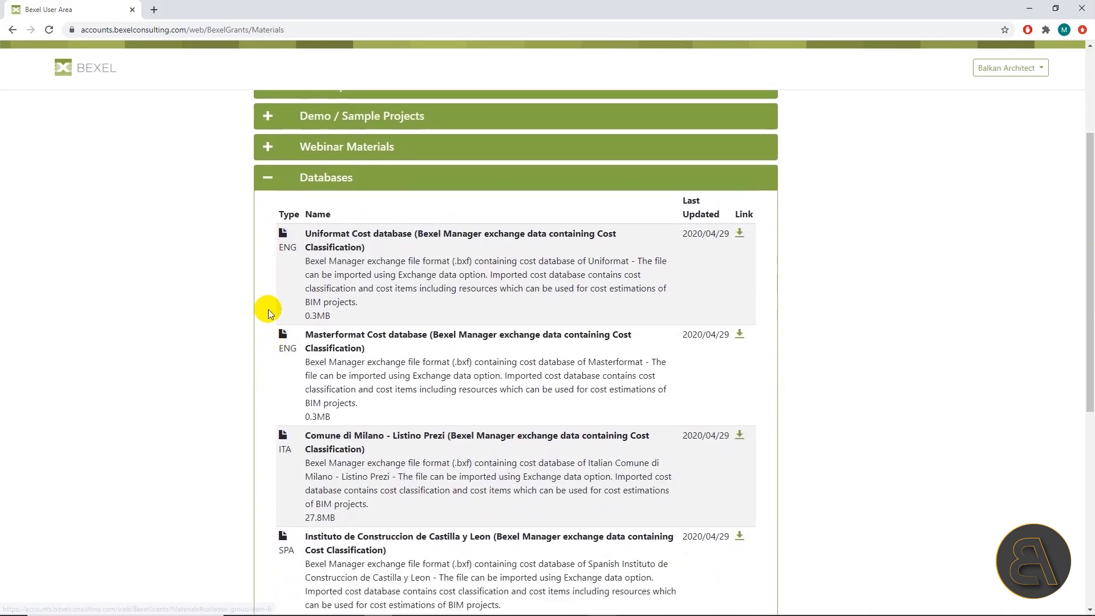
scroll(264, 308, up, 2)
click(267, 291)
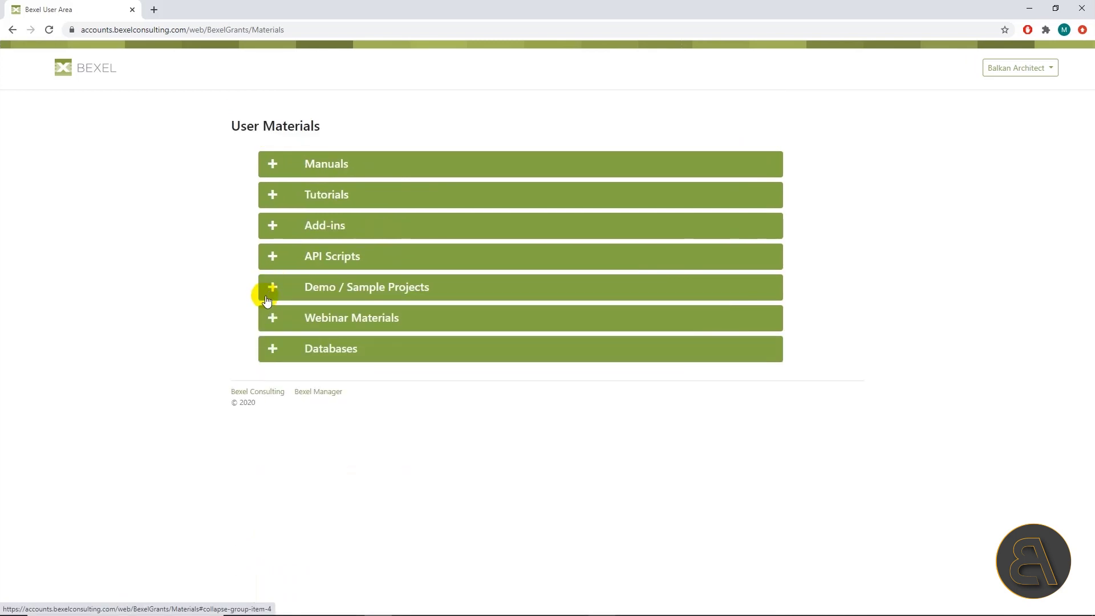
- Expand Manuals, and in File Explorer inspect the sample project, User manual and Lessons folders of Bexel_Step_By_Step_Workflow_Guide_ENG
click(273, 165)
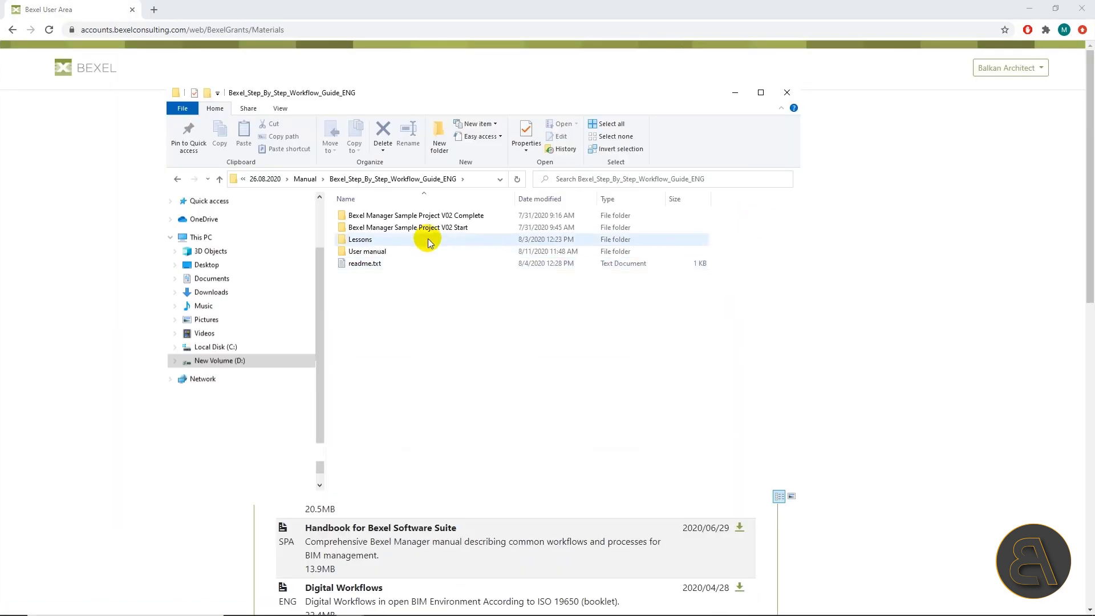
click(430, 228)
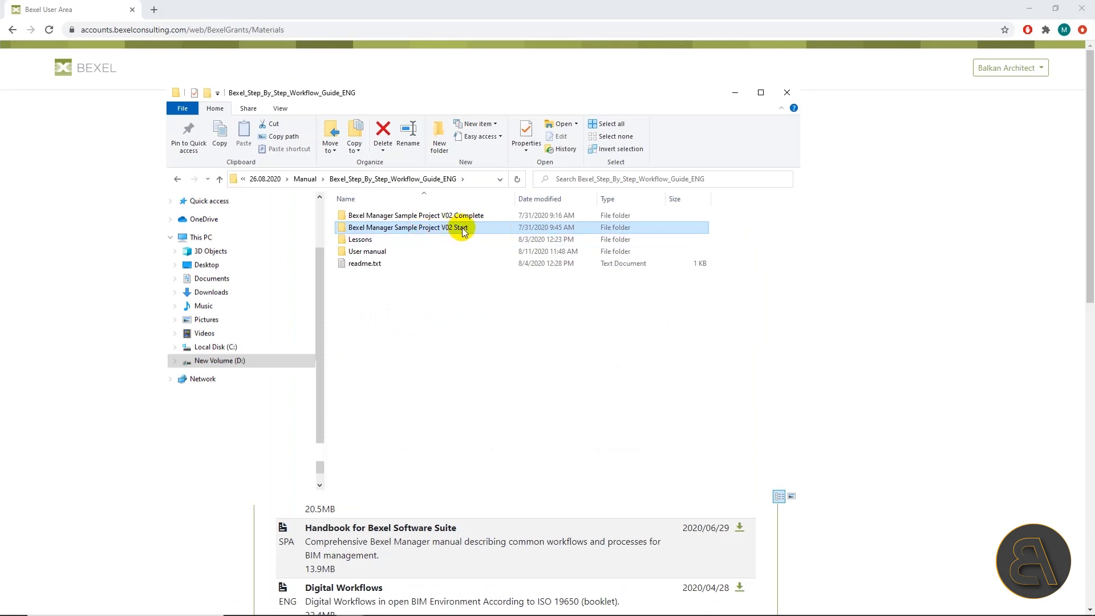
click(445, 220)
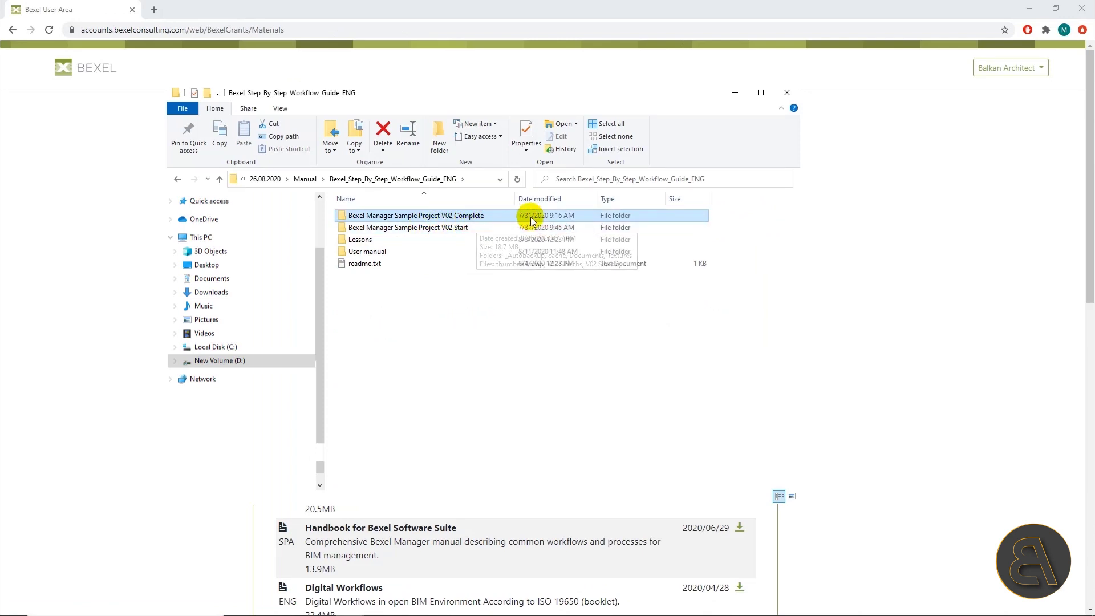
double_click(374, 251)
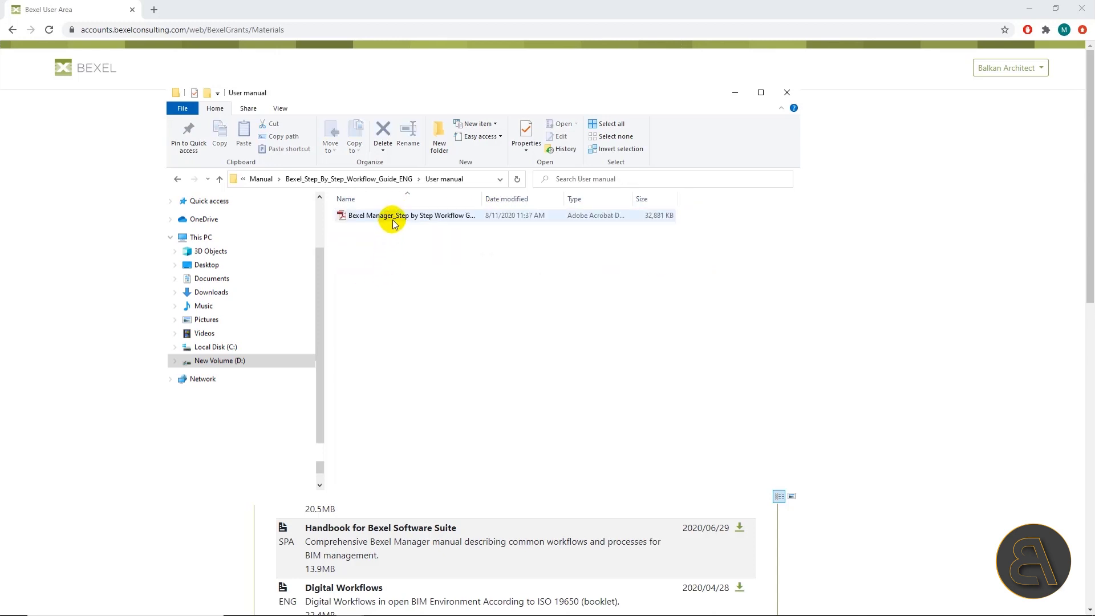
click(393, 218)
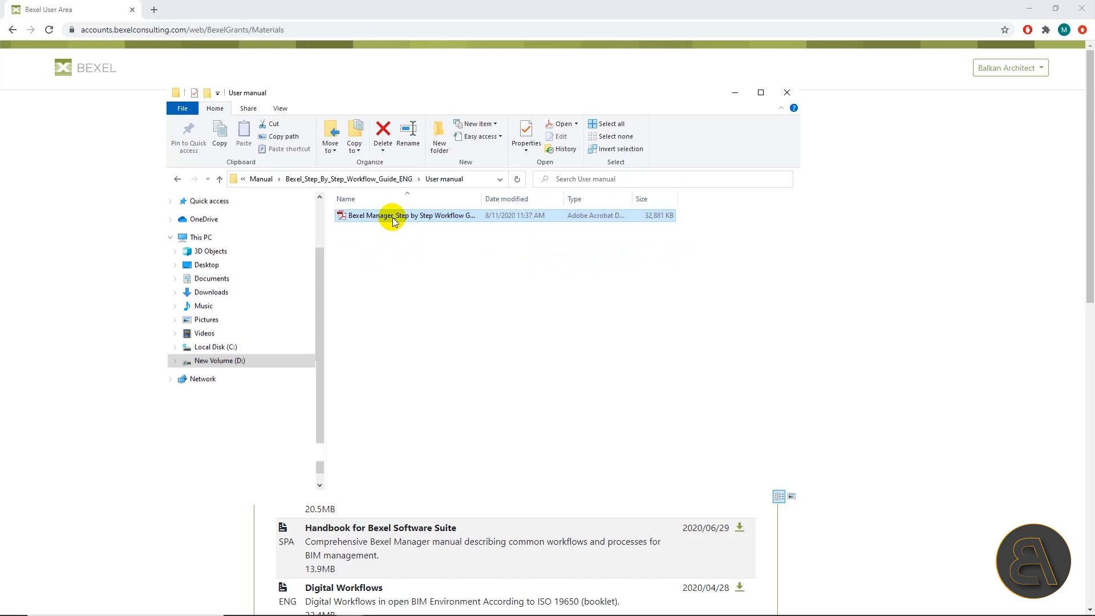
click(393, 178)
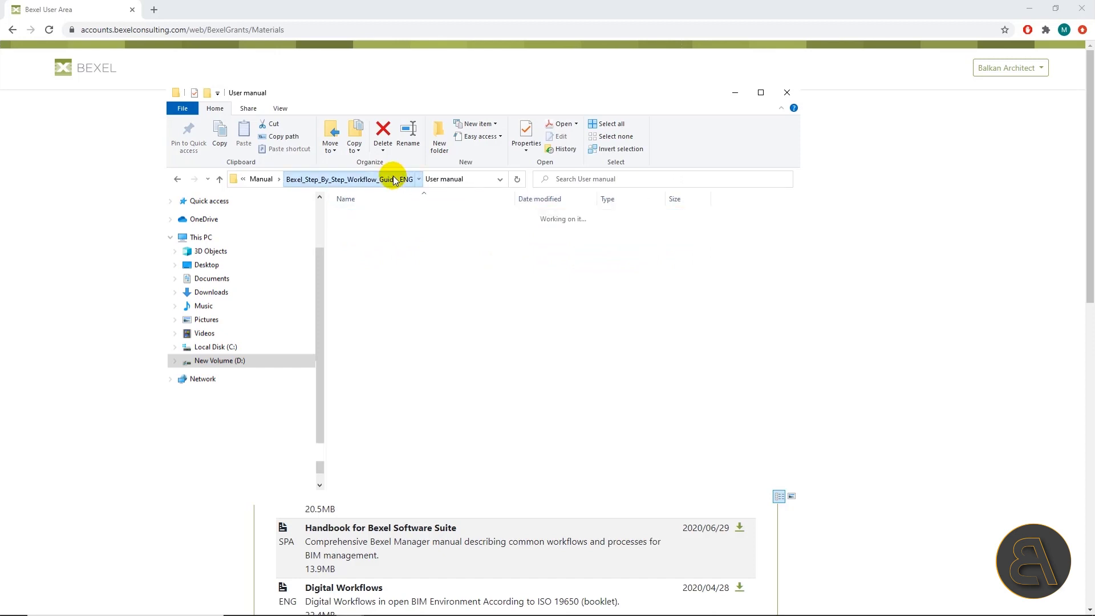
double_click(374, 239)
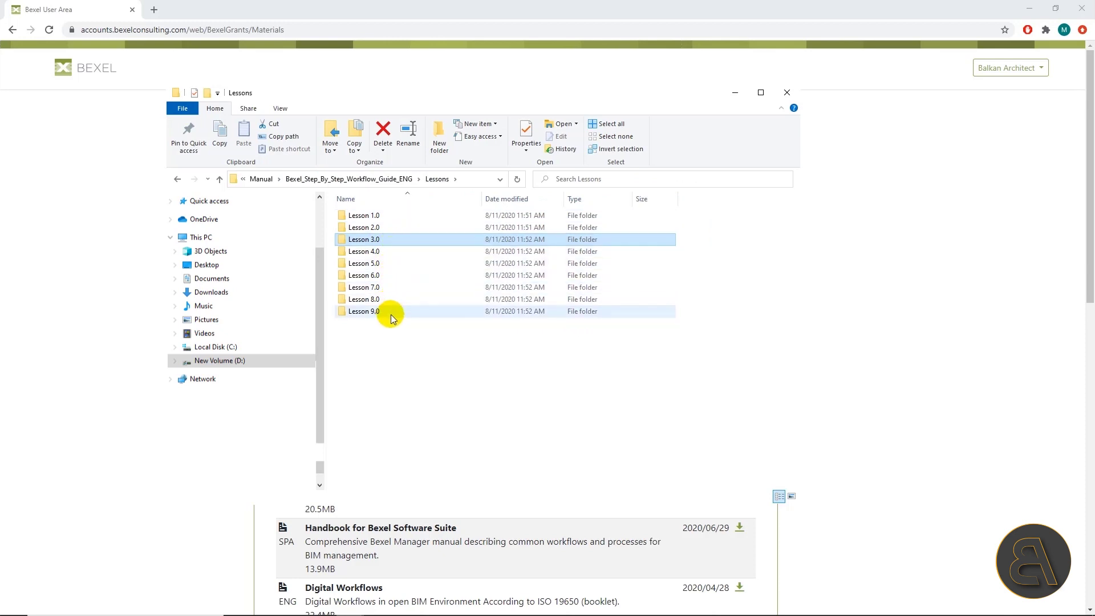
click(392, 178)
- Open the Step by Step Workflow Guide PDF from the User manual folder, browse its lesson pages, and close it
double_click(378, 252)
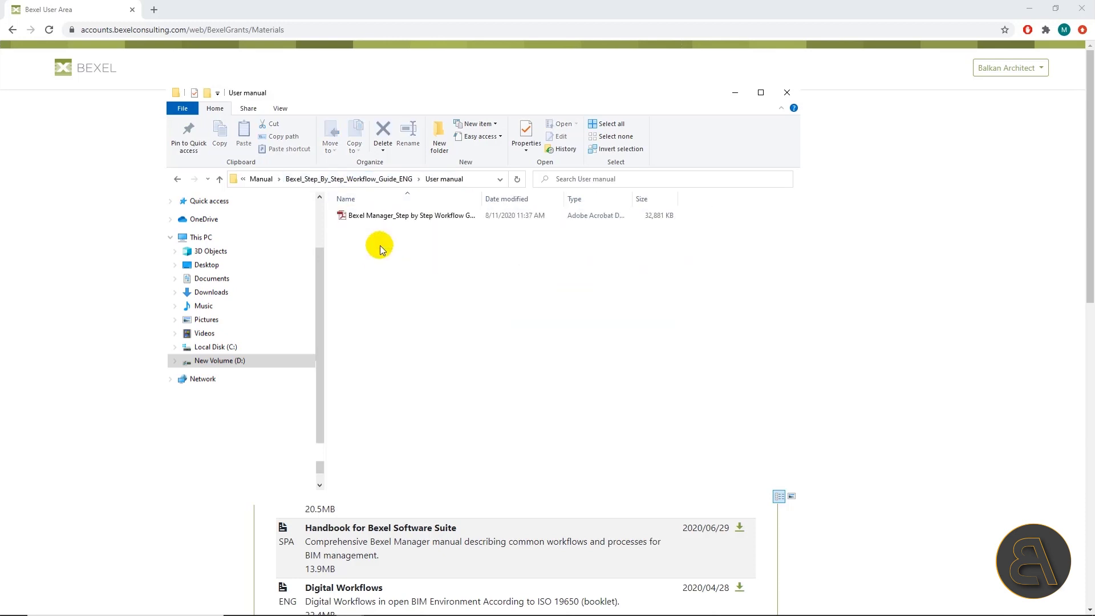
click(384, 216)
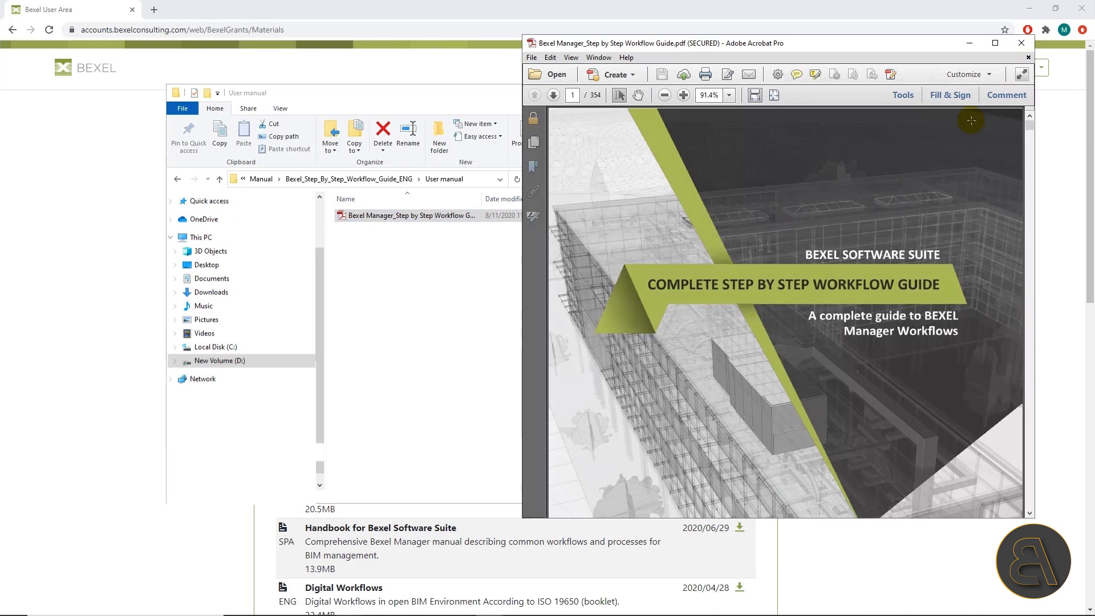
click(995, 43)
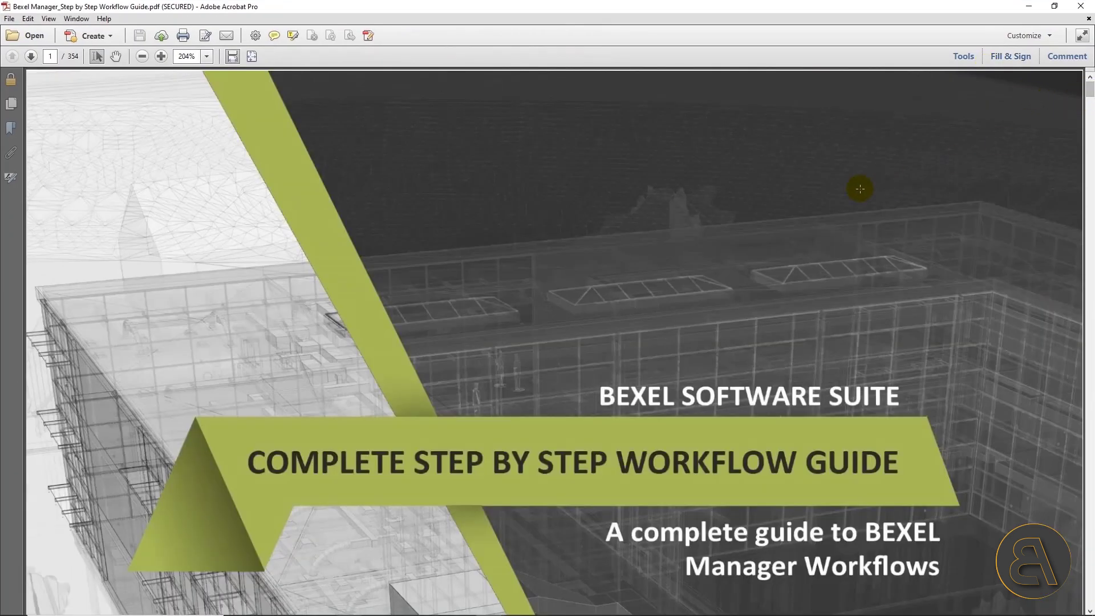
ctrl+scroll(811, 206, down, 5)
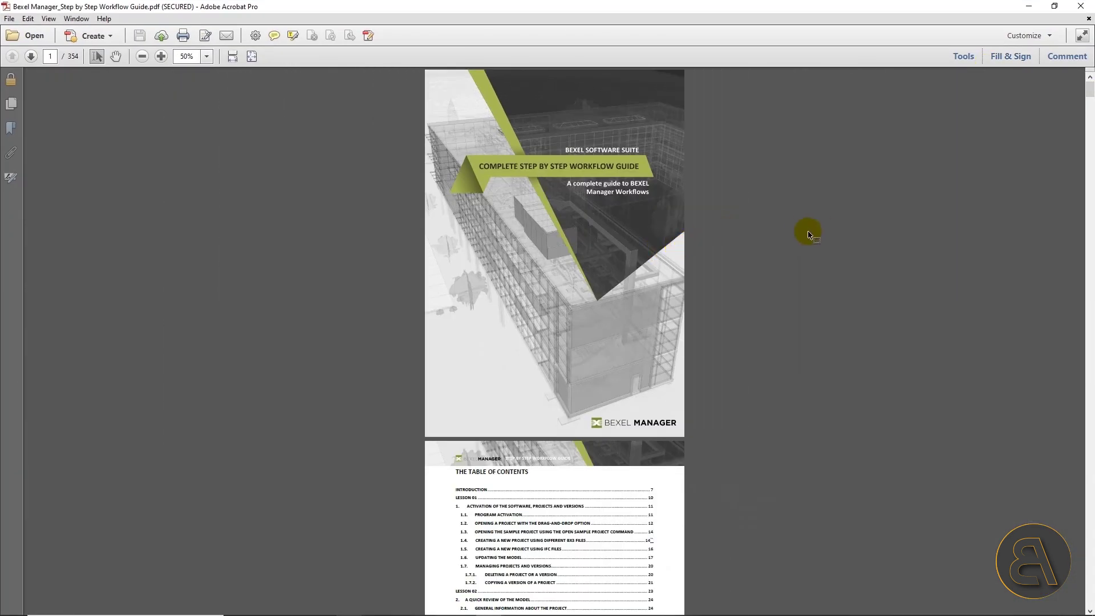
drag(1089, 90, 1089, 105)
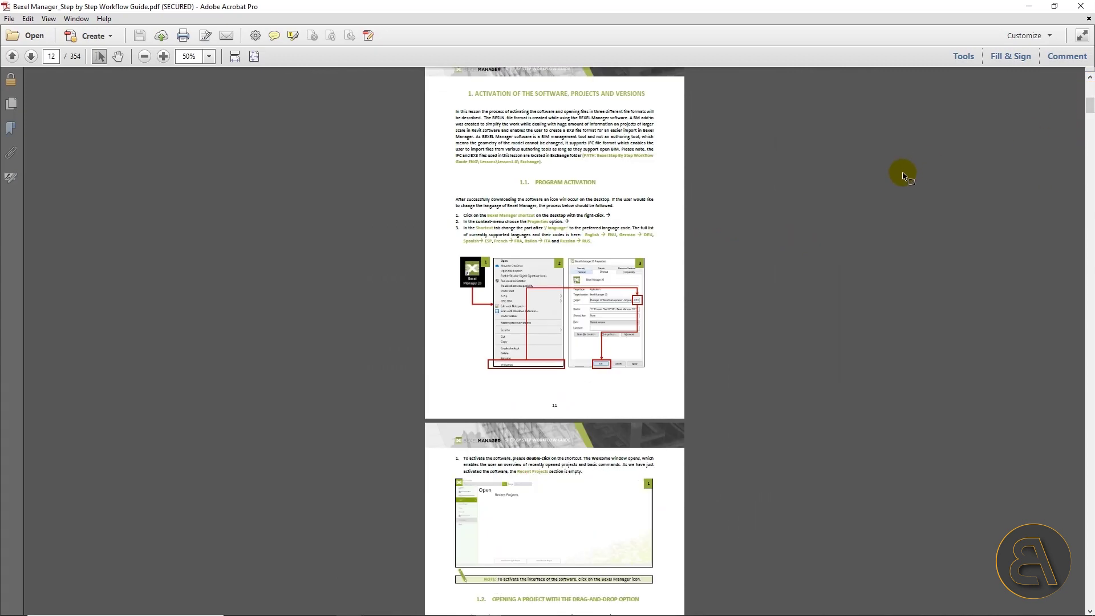
drag(1089, 110, 1090, 205)
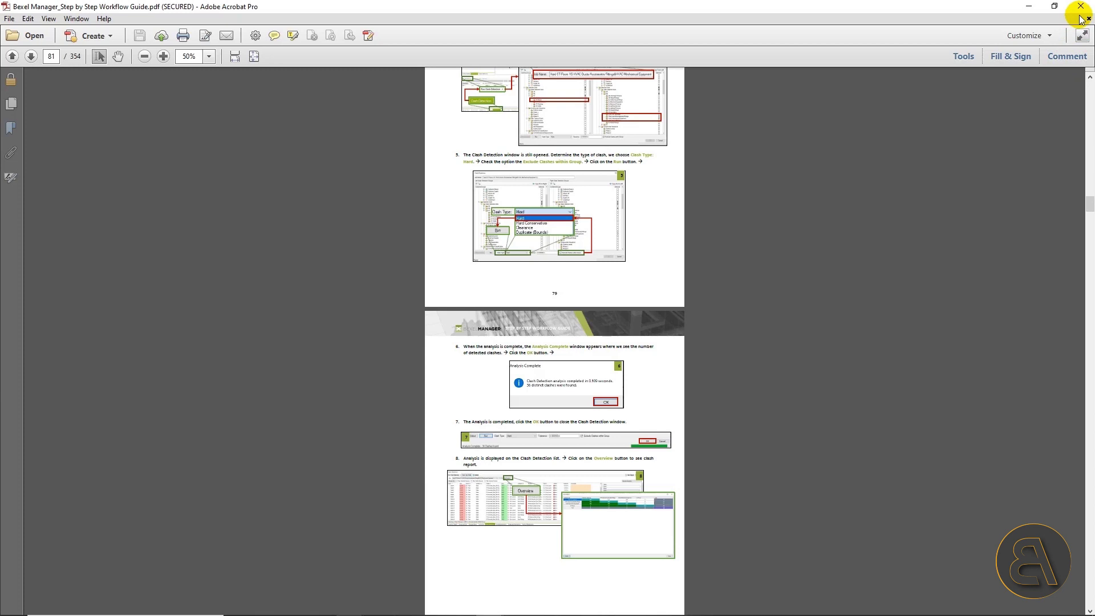
click(1079, 11)
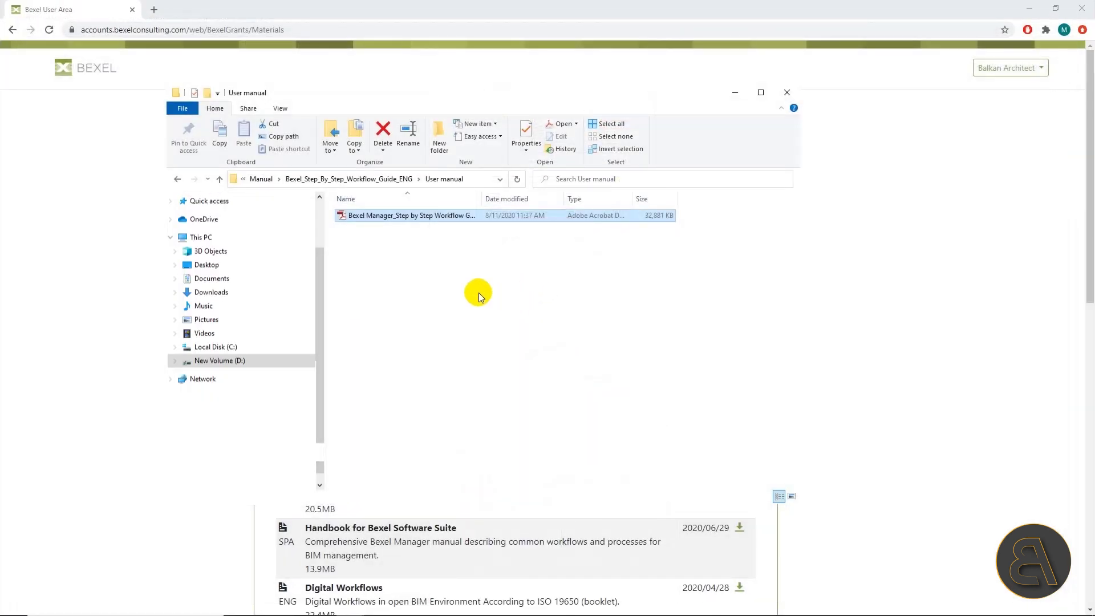
- Open the Lesson 8.0 folder inside Lessons and highlight the Chapter 8.3 to Chapter 8.6 folders
click(393, 180)
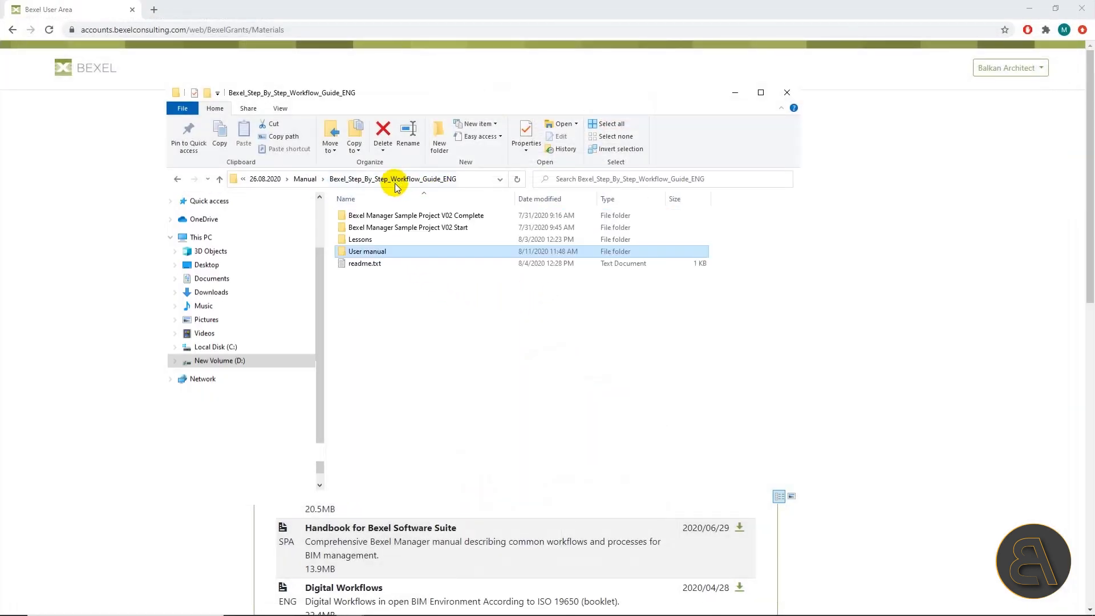
double_click(380, 239)
double_click(374, 299)
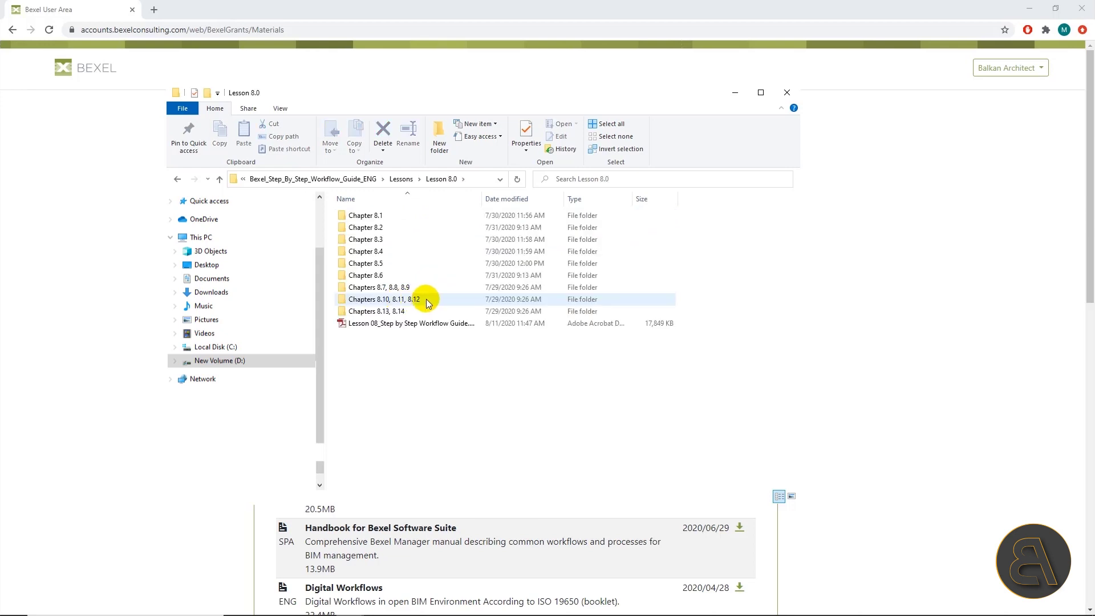
click(377, 239)
shift+click(383, 253)
shift+click(374, 263)
shift+click(378, 276)
click(413, 358)
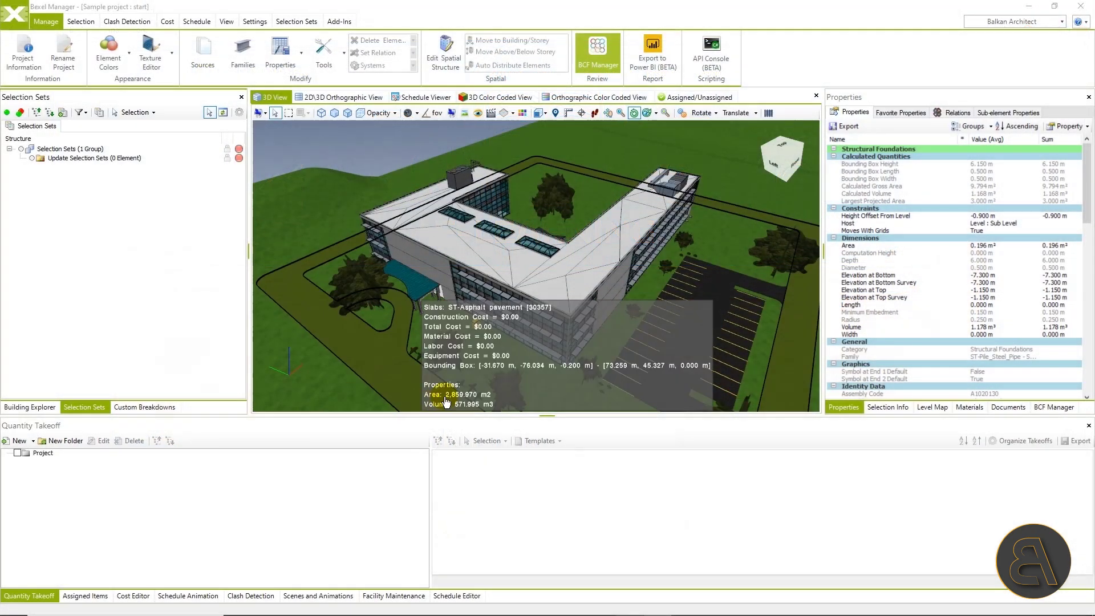
click(665, 312)
mouse_move(661, 316)
mouse_down()
mouse_move(583, 318)
mouse_move(666, 317)
mouse_up()
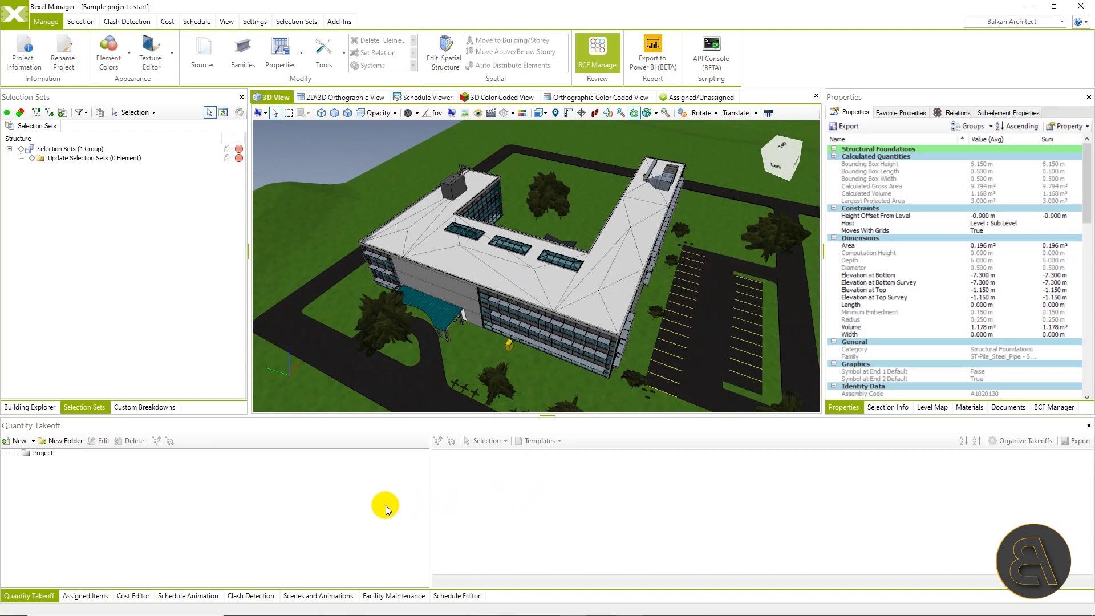
click(197, 22)
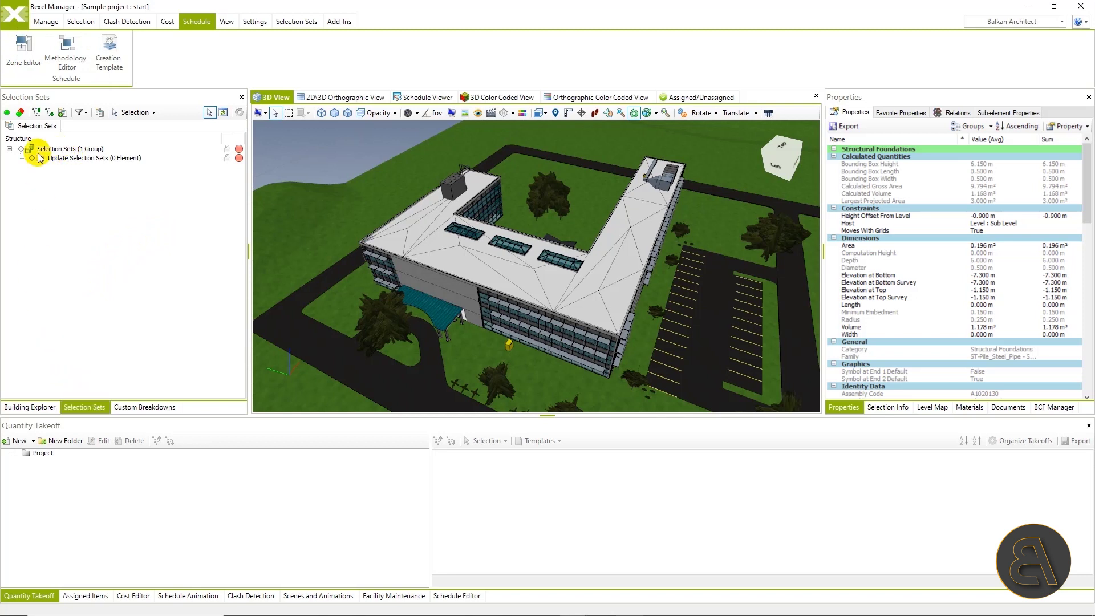
- Start a Bexel project exchange import with Construction Sequence Selection Sets.bxf from the Lesson 8.0, Chapter 8.3, Exchange, 8.3.1 folder
click(14, 20)
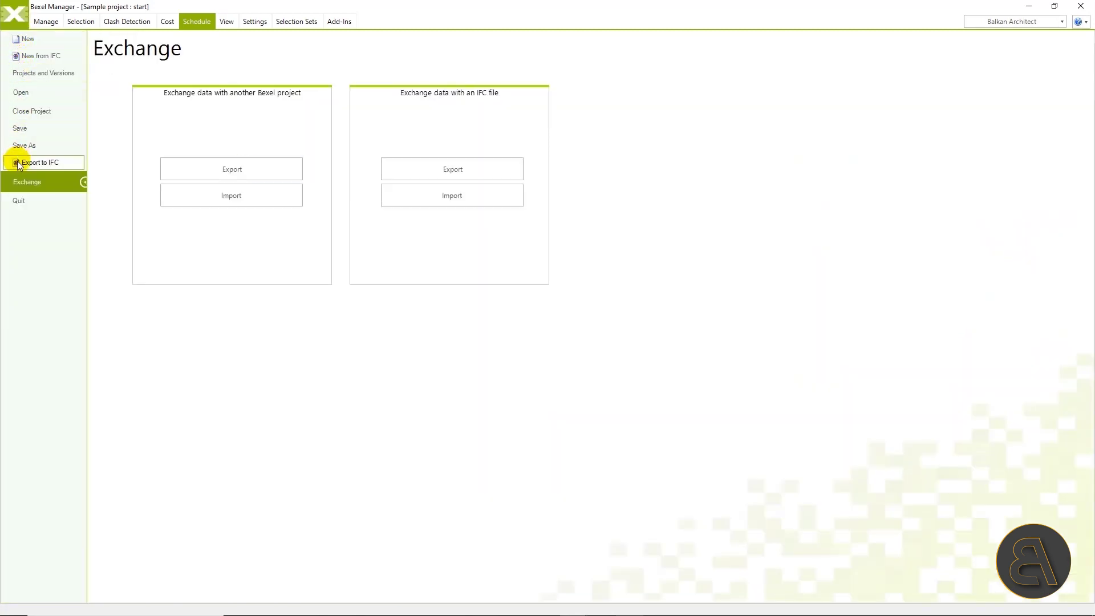
click(196, 193)
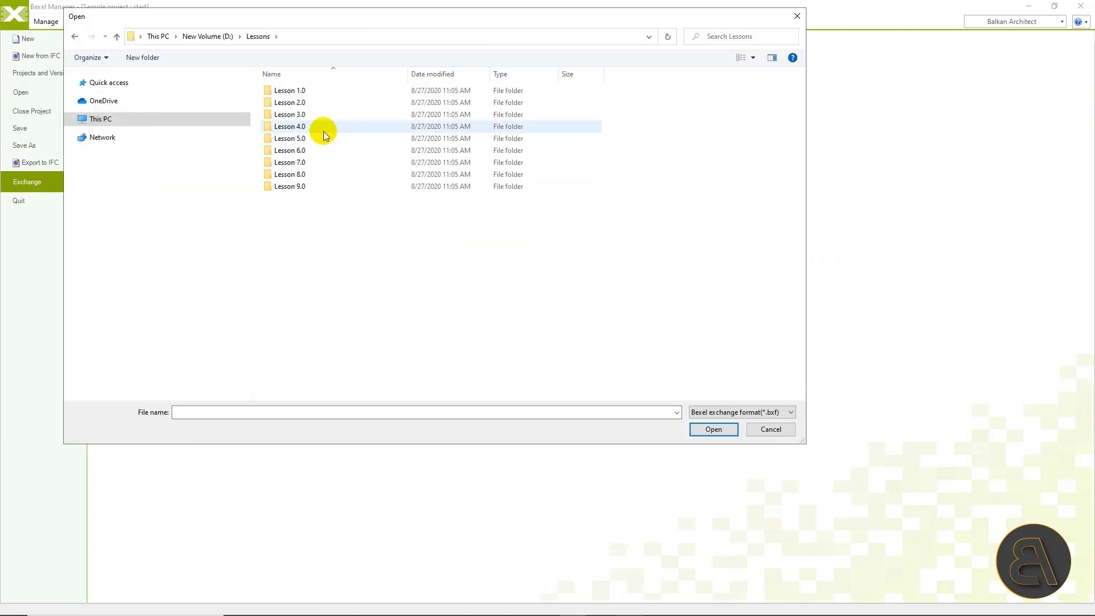
double_click(300, 174)
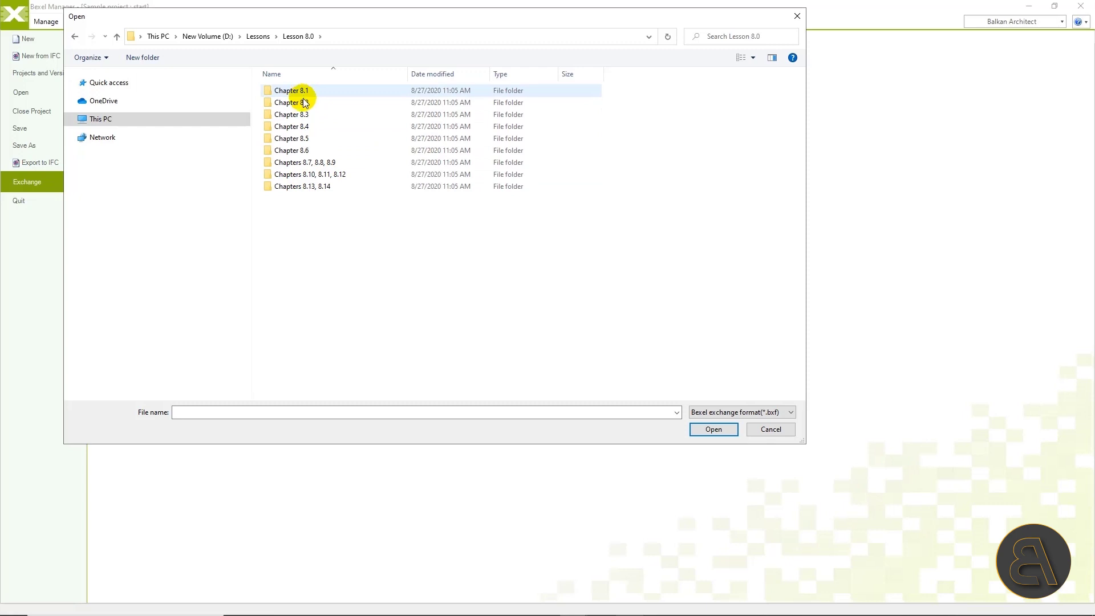
double_click(302, 116)
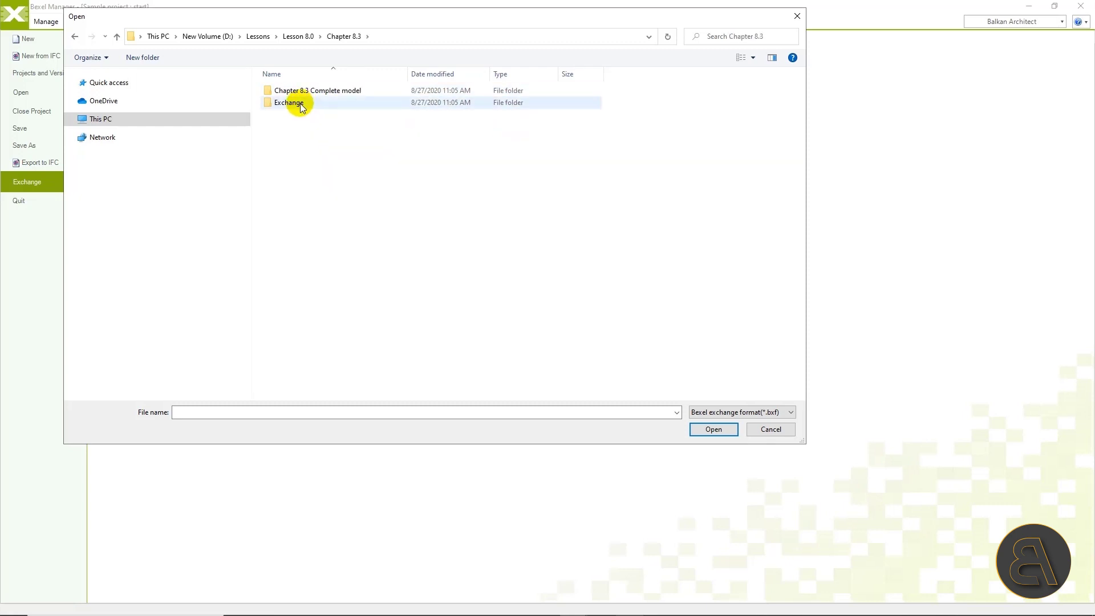
double_click(301, 105)
double_click(305, 92)
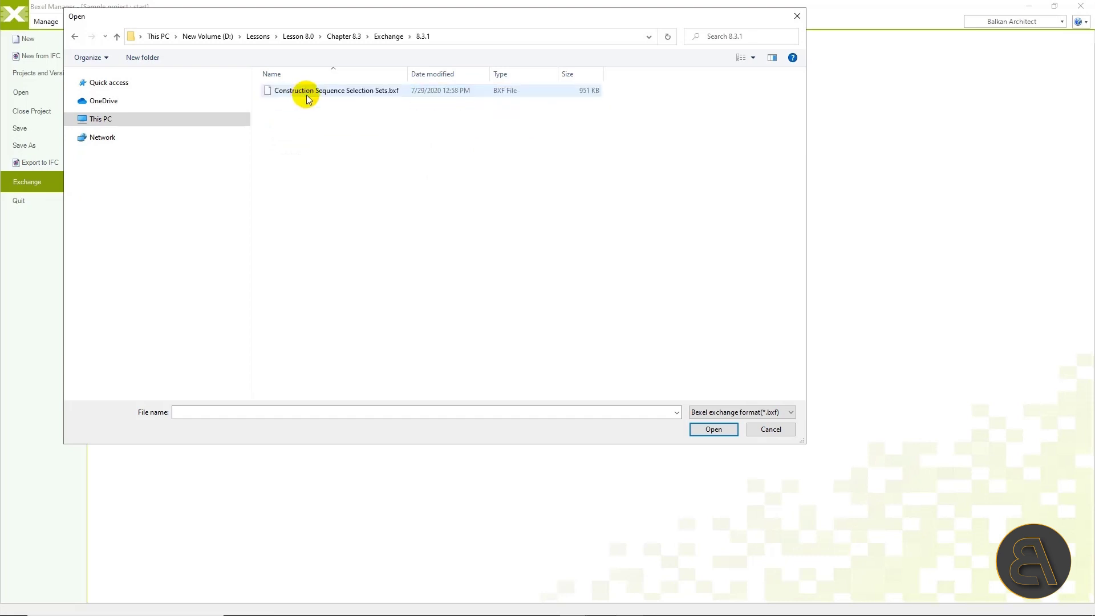
click(329, 90)
click(703, 429)
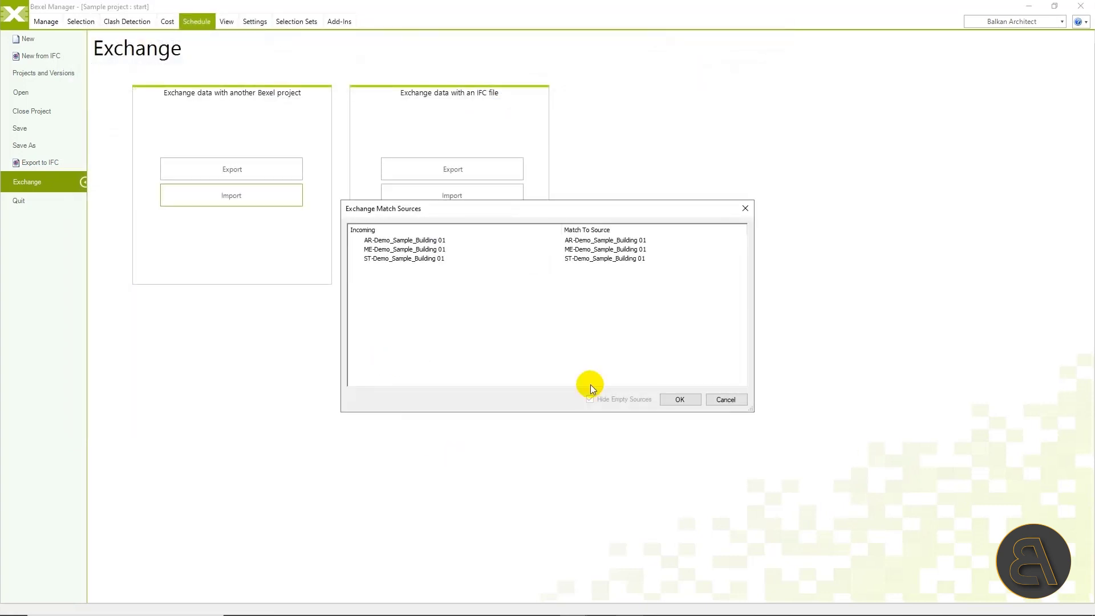
- Accept the matched AR, ME and ST sources and import the selection sets into the project
click(679, 399)
click(350, 169)
click(695, 462)
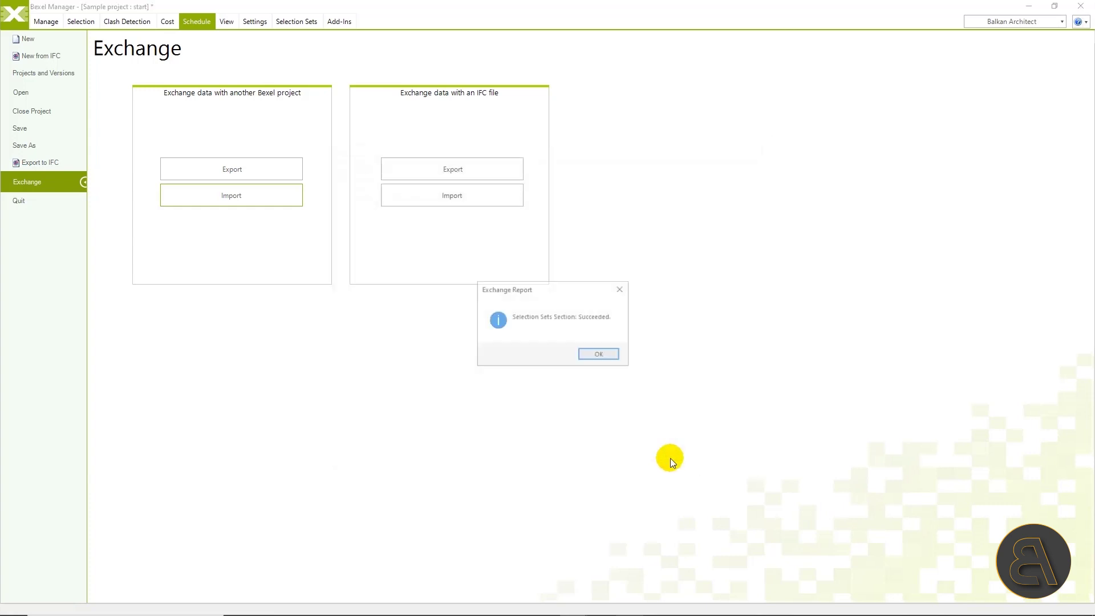
click(598, 355)
- Expand the imported Construction Sequence selection sets and highlight Exterior areas, Phase 1, Phase 2 and Phase 3 in the 3D model
click(48, 23)
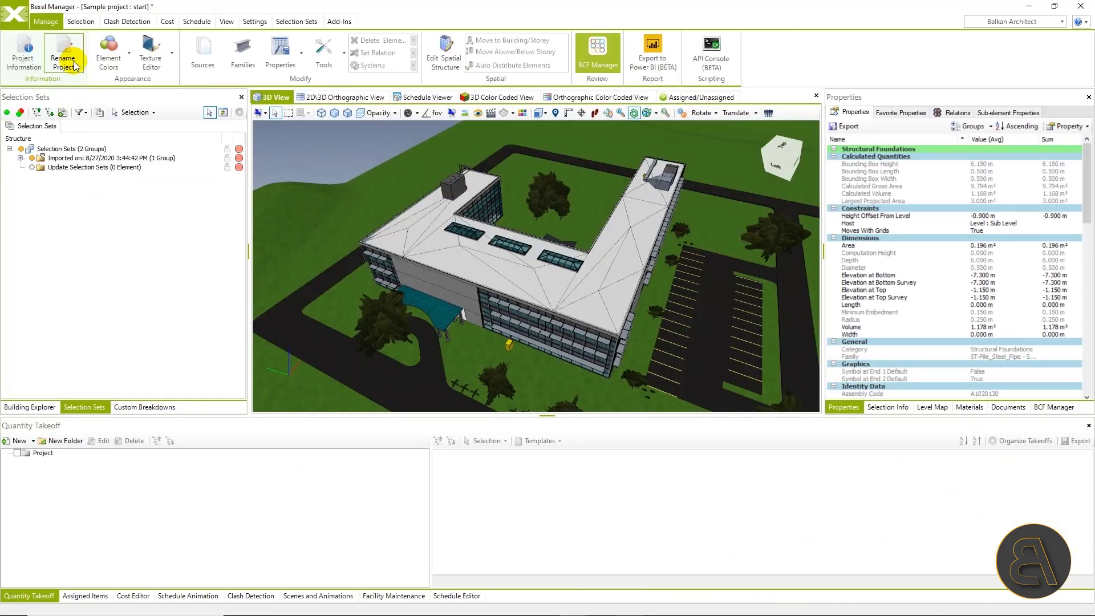
click(20, 158)
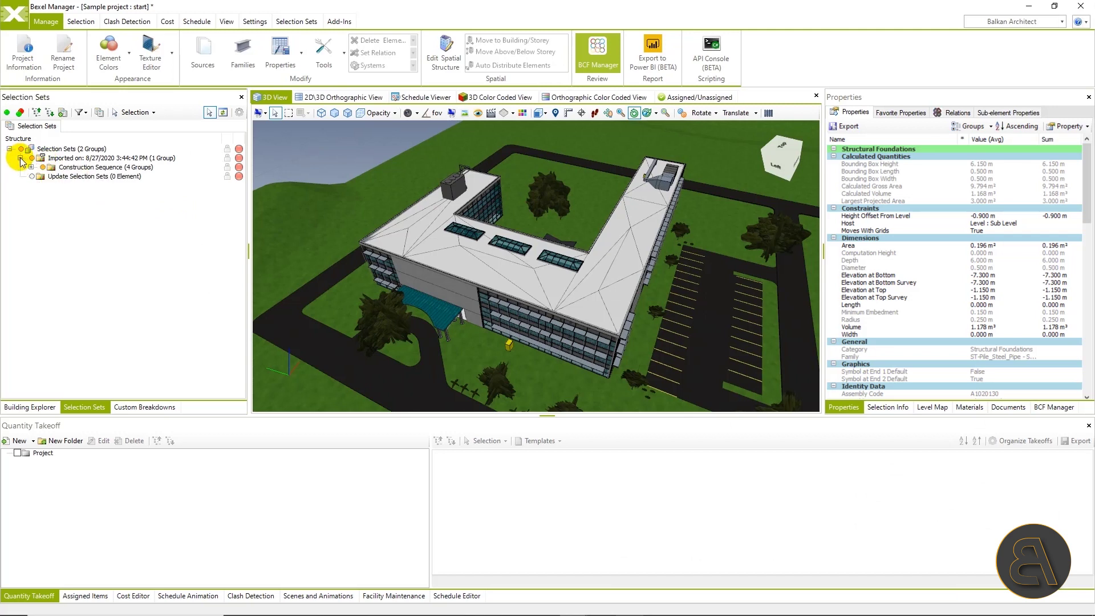
click(31, 167)
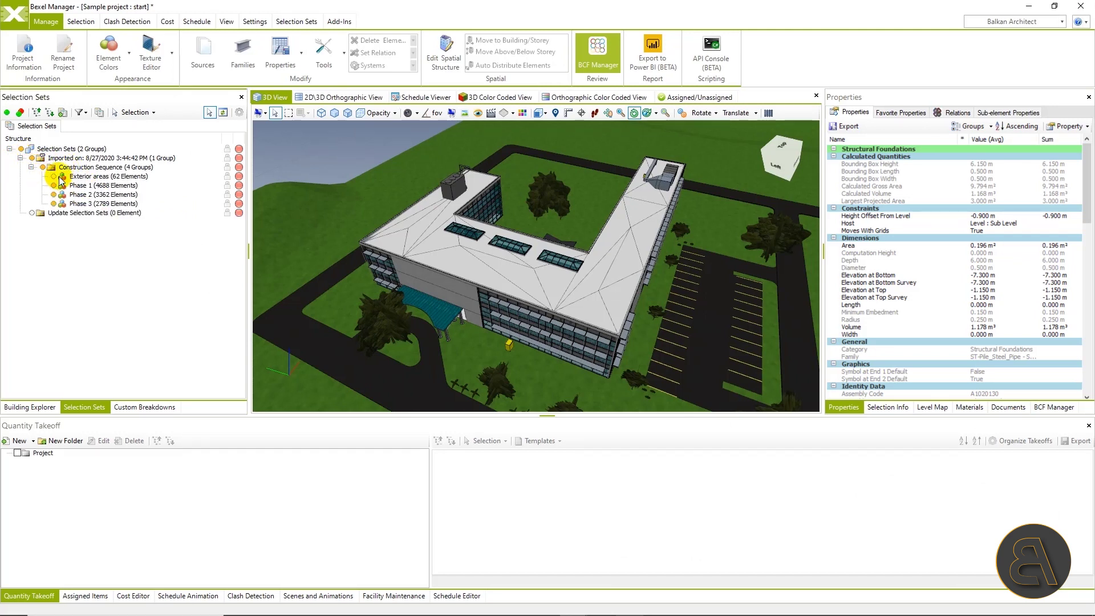
click(94, 177)
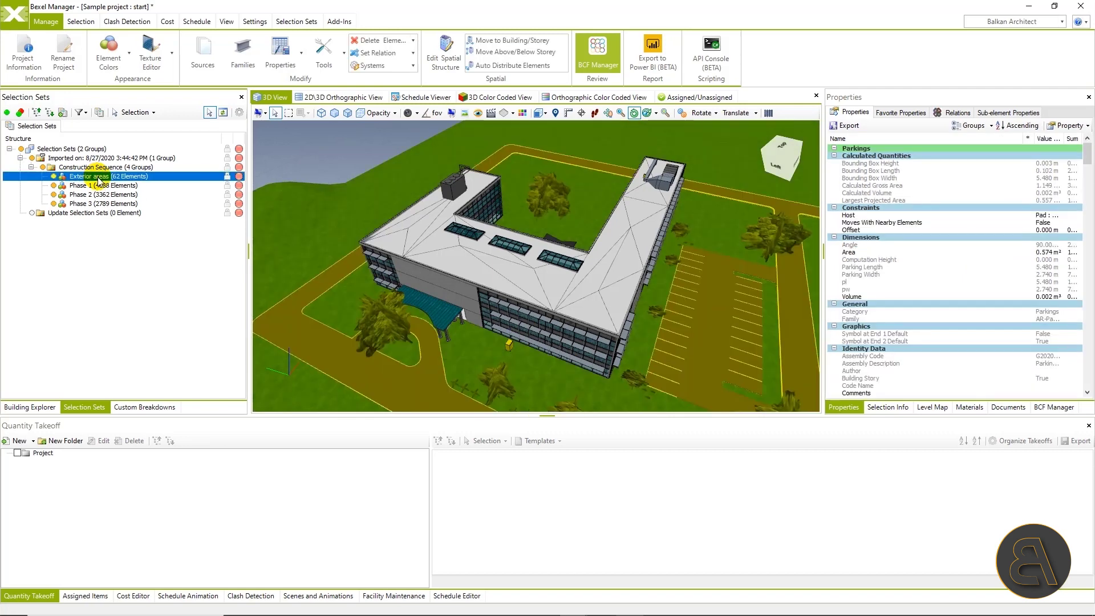
click(92, 186)
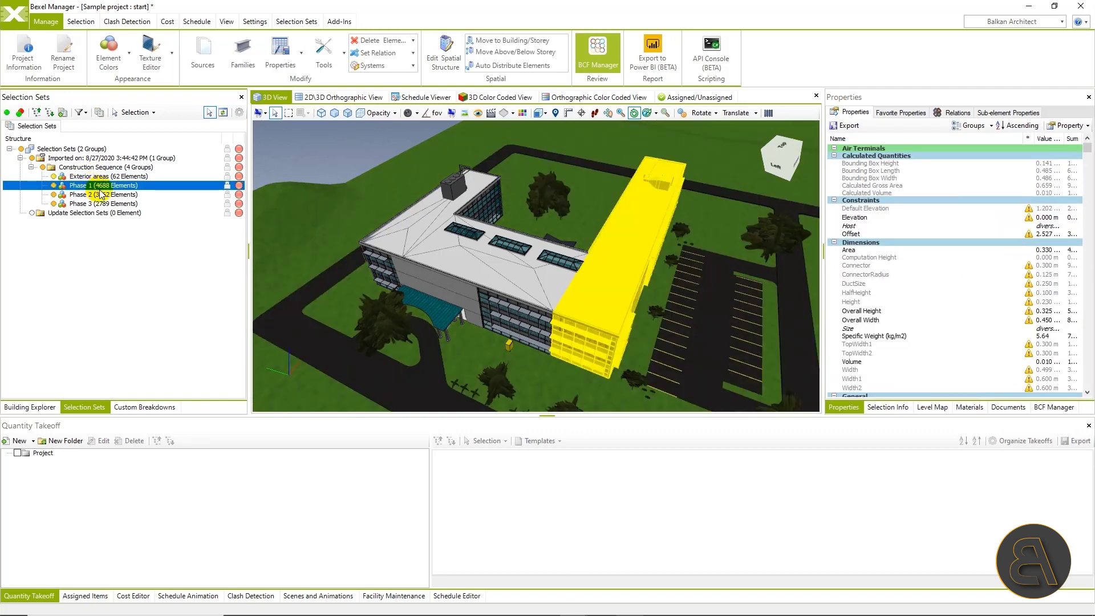
click(100, 195)
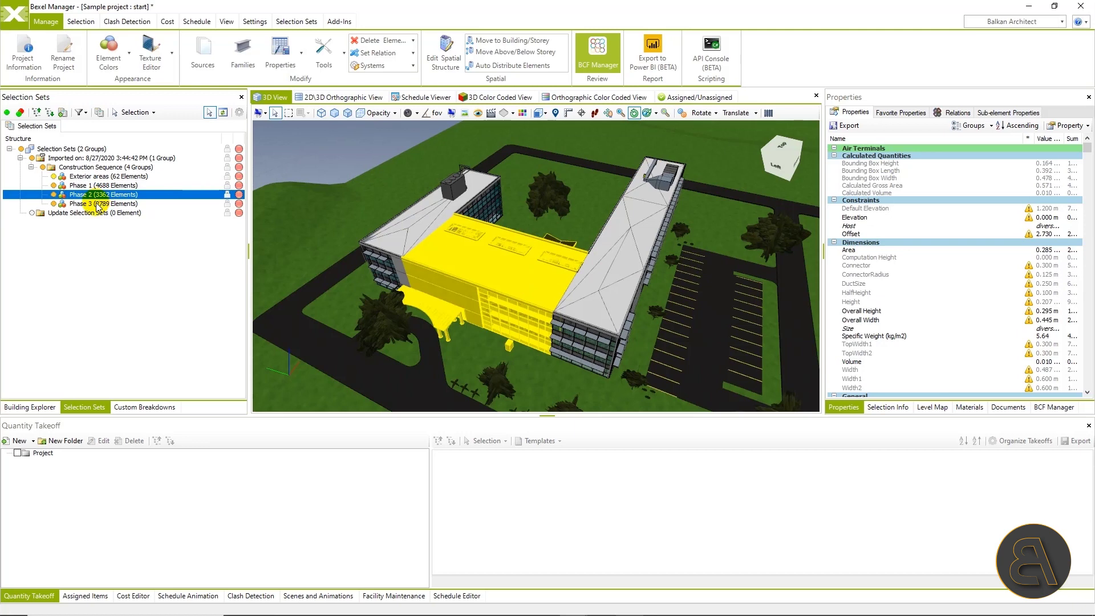
click(97, 204)
click(313, 153)
key(ctrl+s)
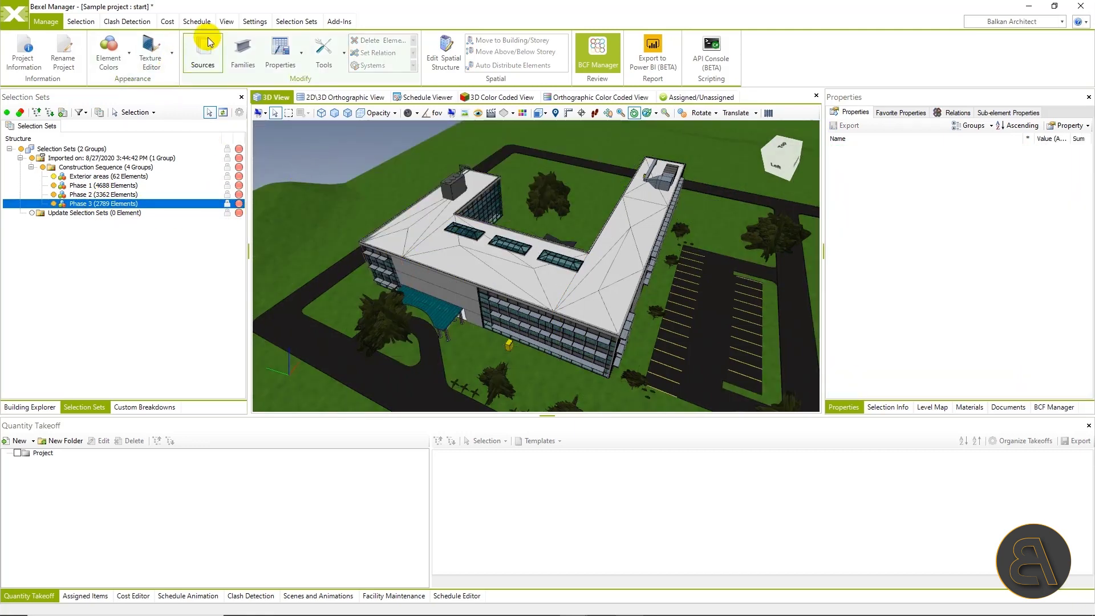
- Open the Zone Editor and create a new zone named Construction Sequence
click(206, 21)
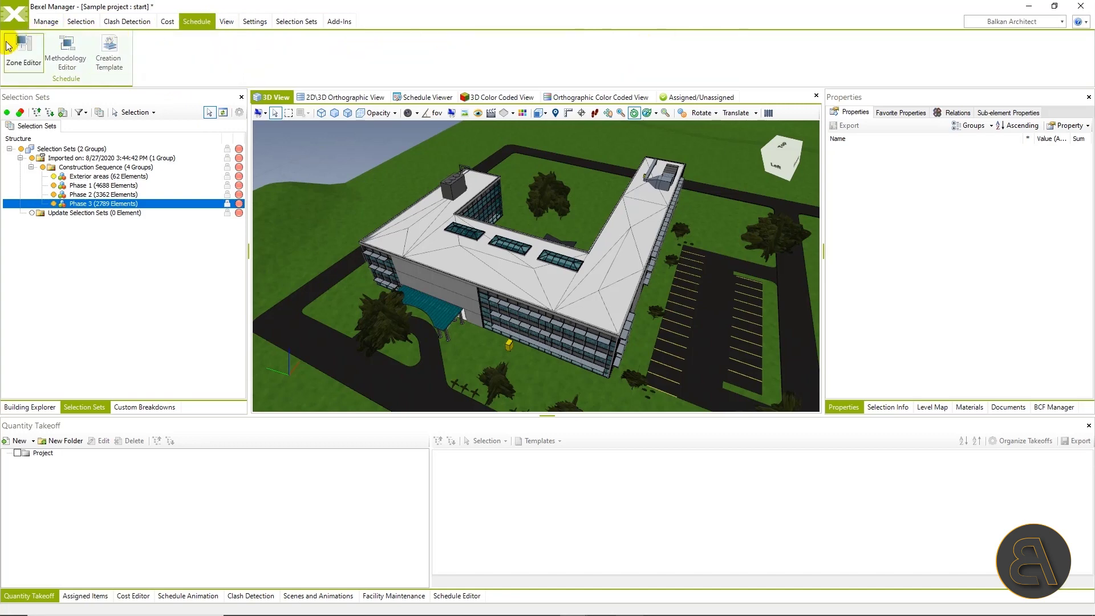
click(25, 52)
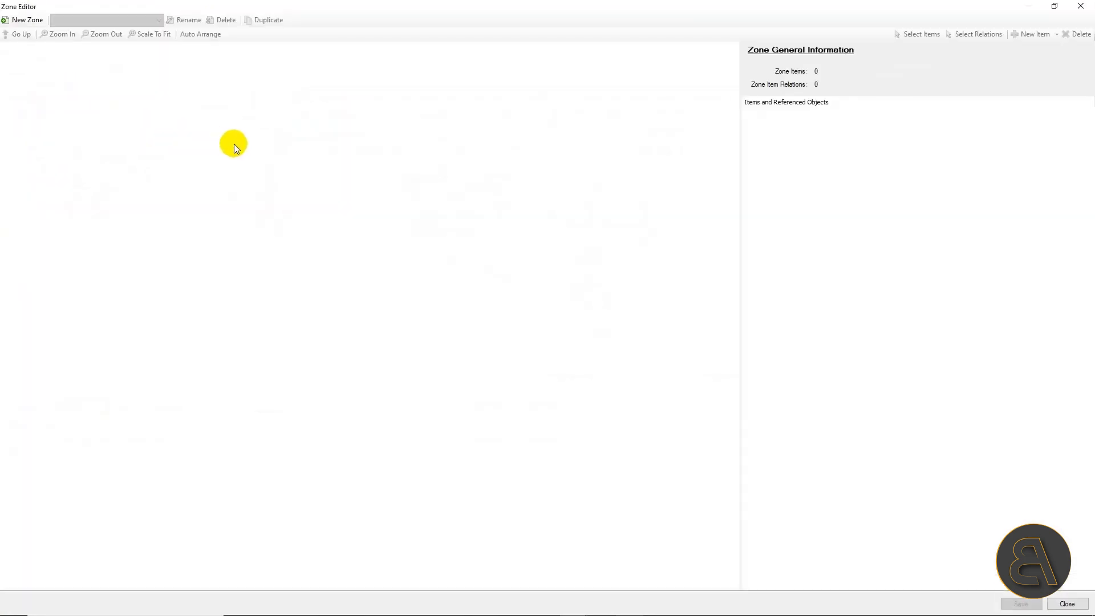
click(25, 20)
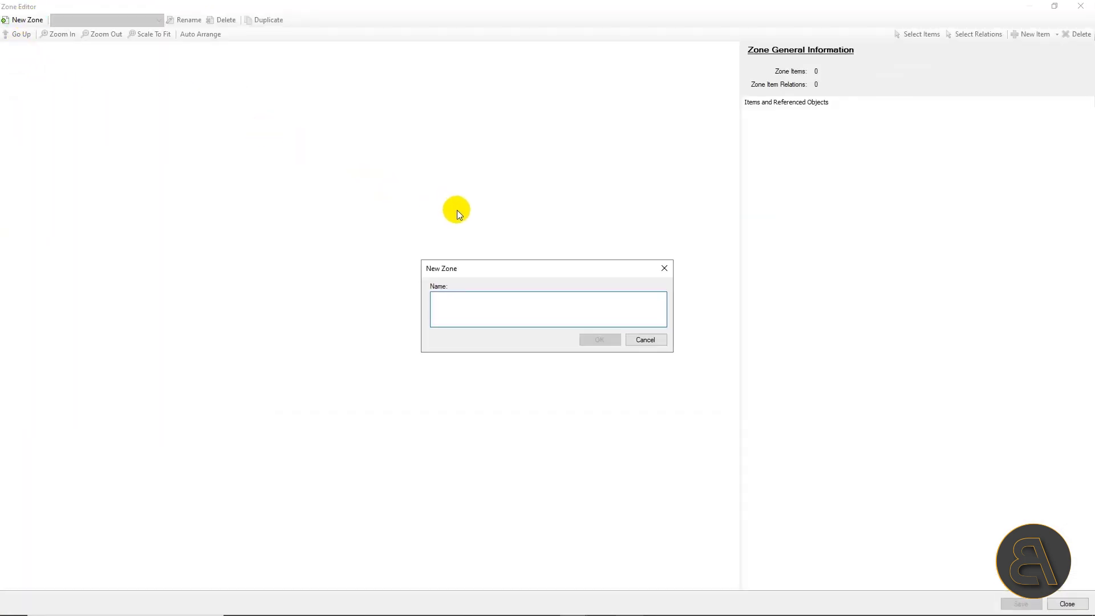
text(Construc)
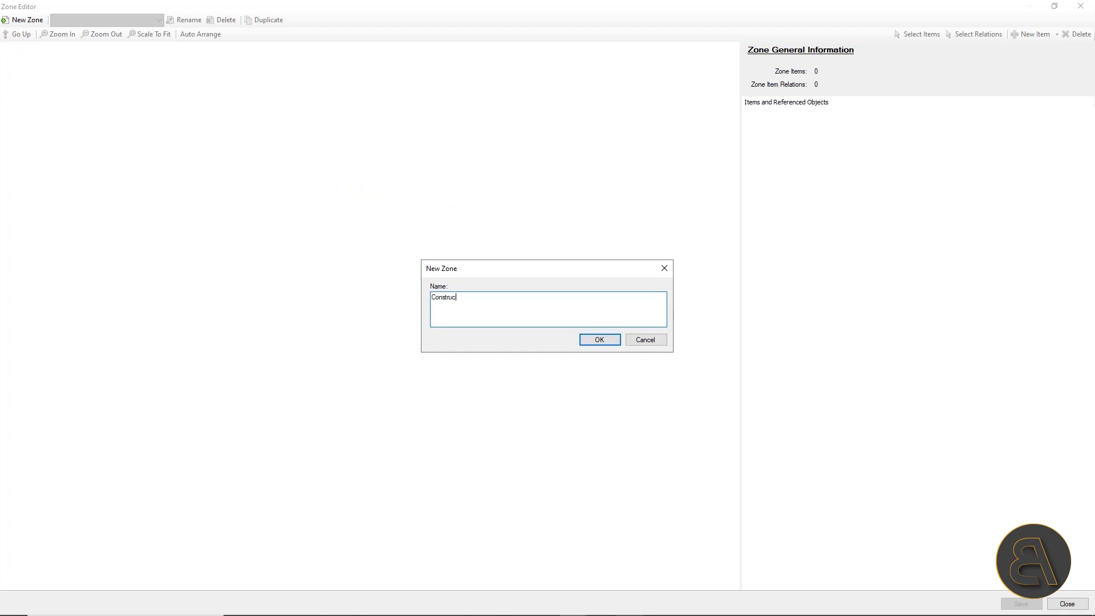
text(tion Sequence)
click(597, 341)
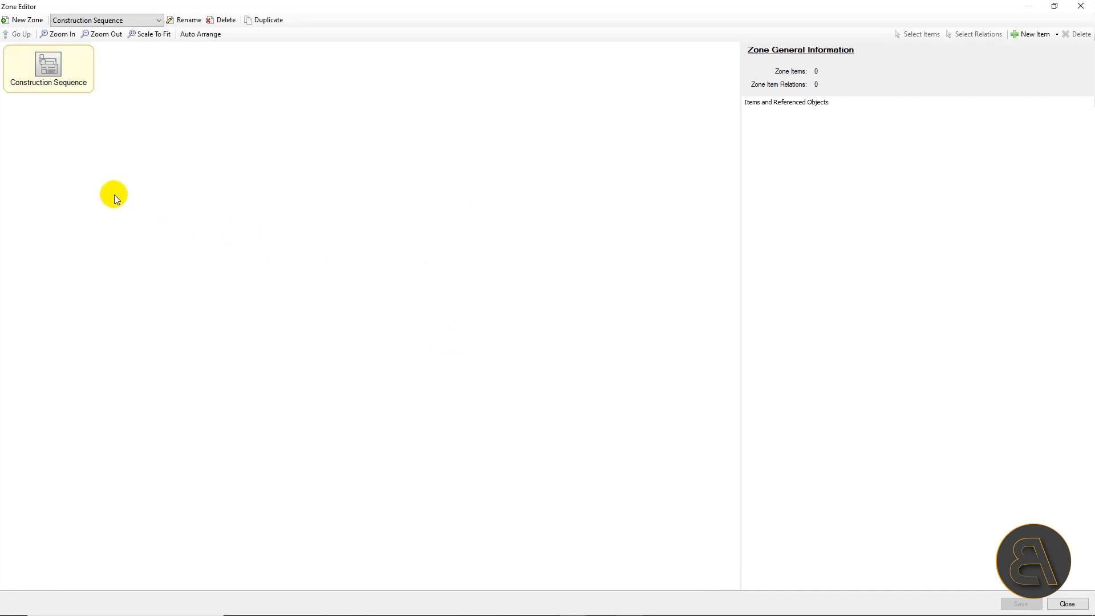
- Add the Exterior areas, Phase 1, Phase 2 and Phase 3 selection sets as linked items to the Construction Sequence zone, creating relations between them
right_click(95, 164)
mouse_move(118, 171)
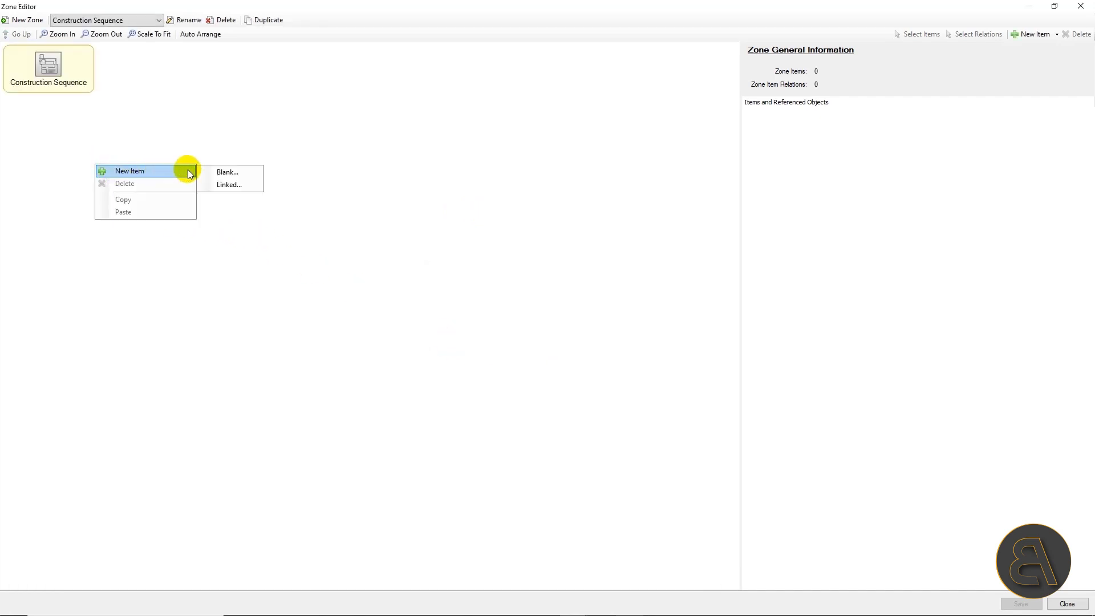
click(234, 185)
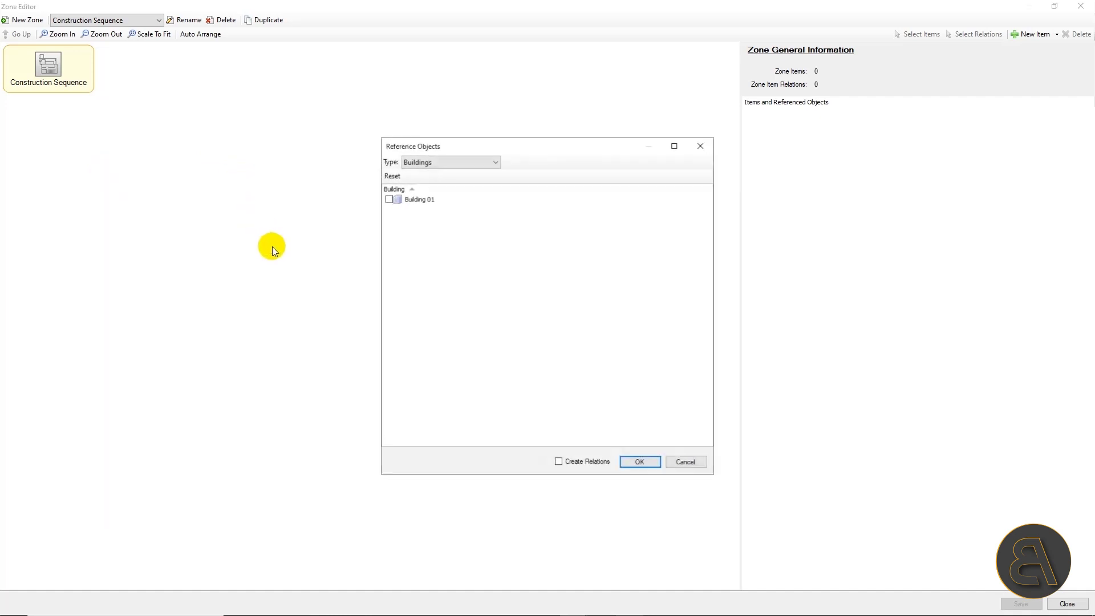
click(457, 161)
key(Escape)
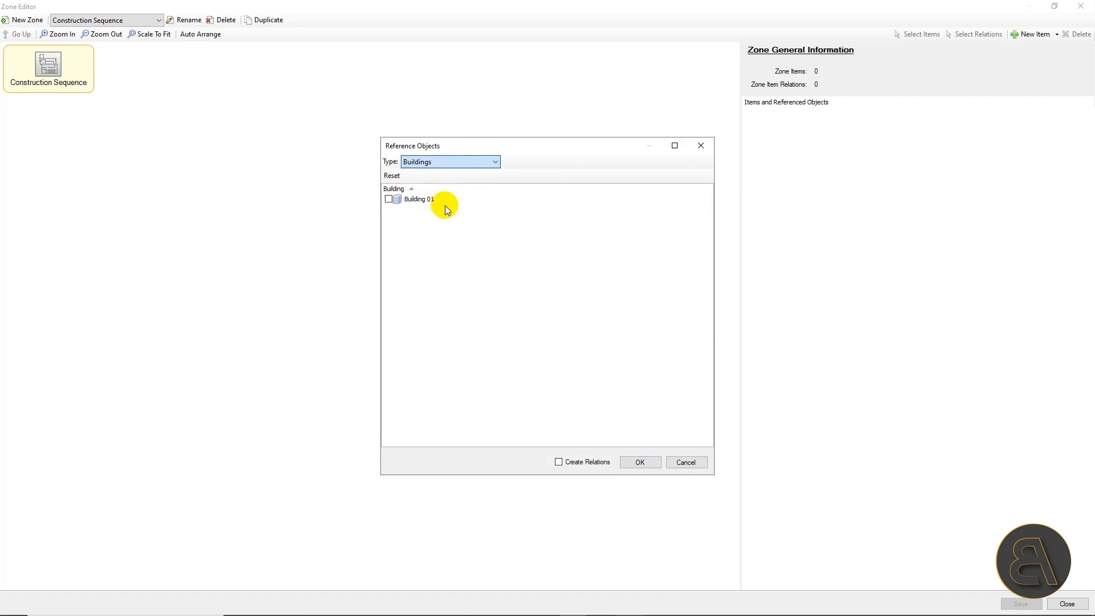
click(387, 199)
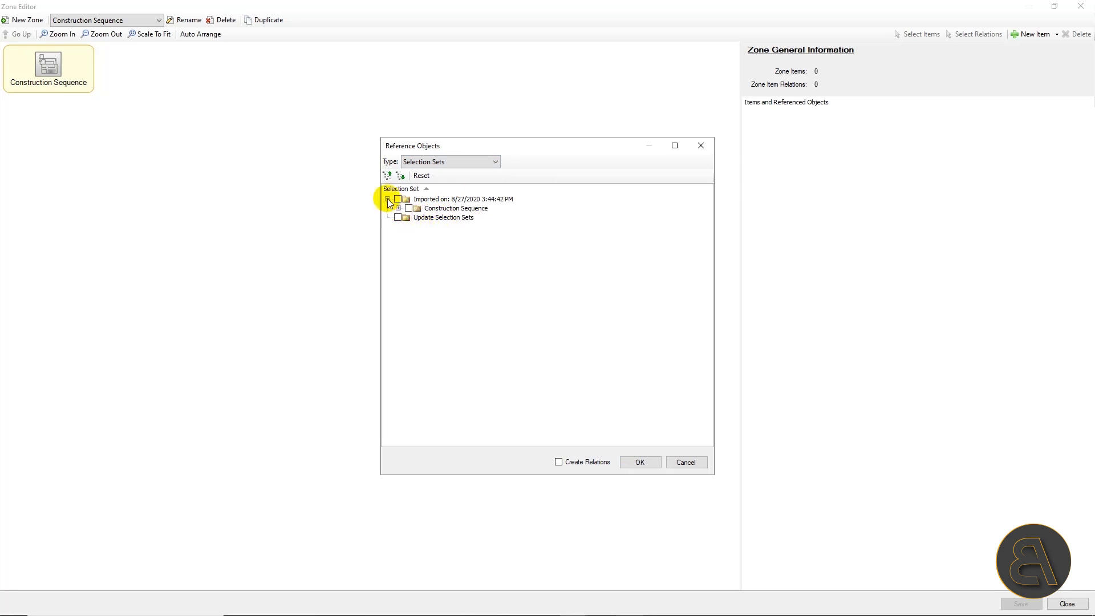
click(398, 208)
click(422, 217)
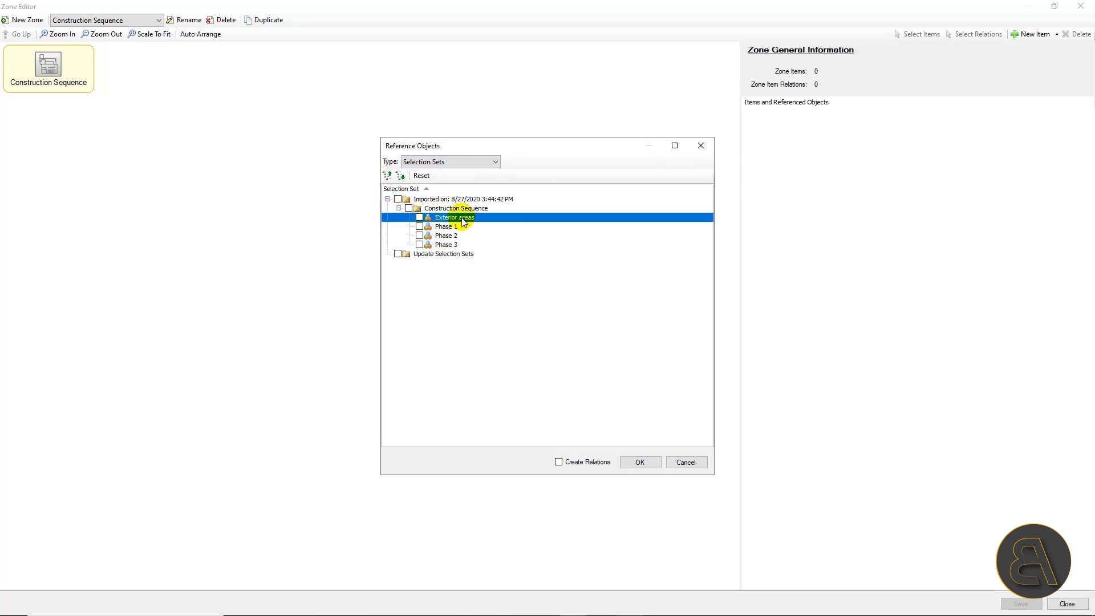
shift+click(446, 244)
click(590, 461)
click(640, 462)
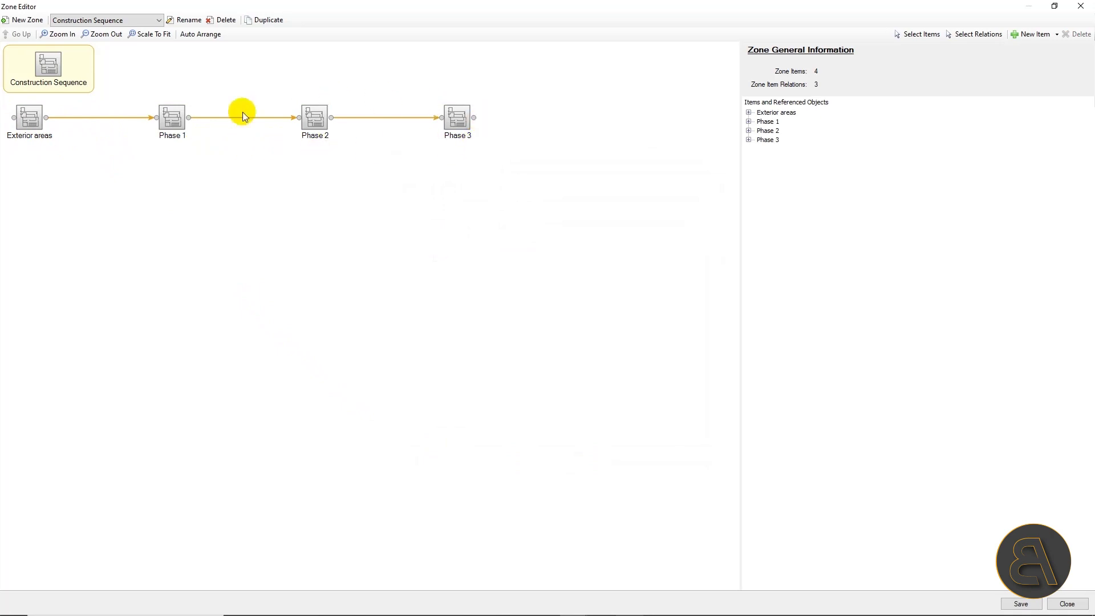
- Delete the relation from Exterior areas to Phase 1
click(73, 118)
key(Delete)
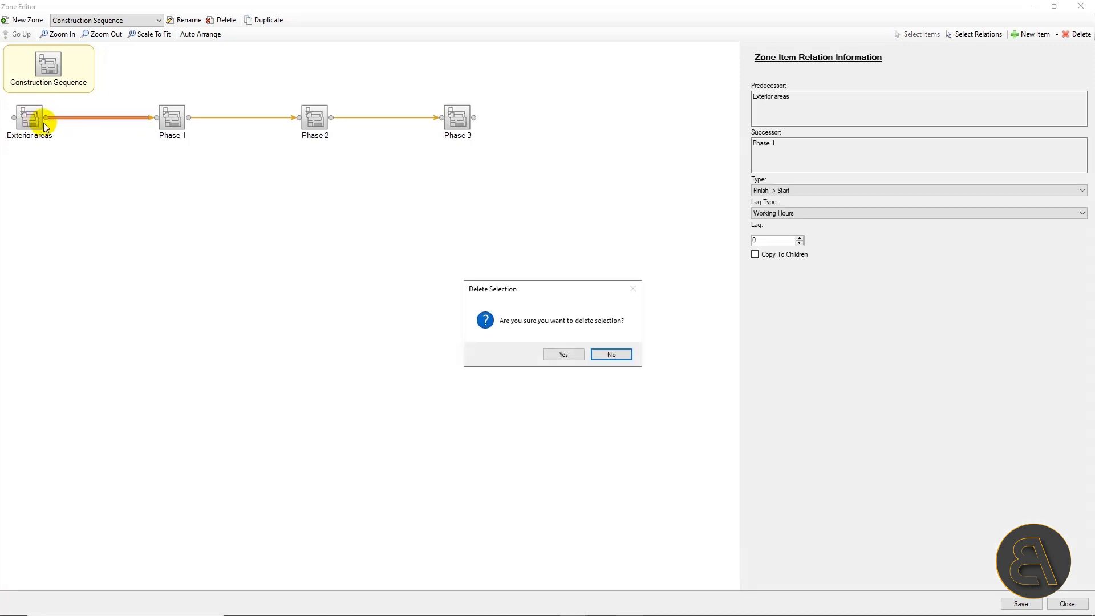
click(563, 354)
- Move Exterior areas behind Phase 3, add a relation from Phase 3 to it, and save the zone
drag(31, 117, 580, 118)
click(480, 115)
drag(474, 120, 562, 119)
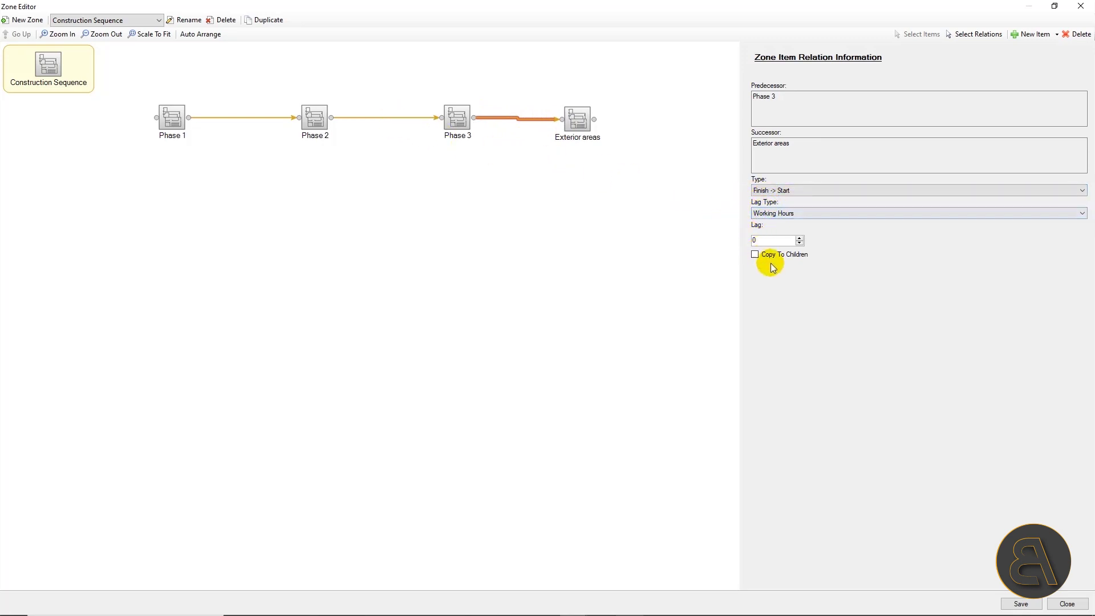
click(494, 245)
click(1015, 606)
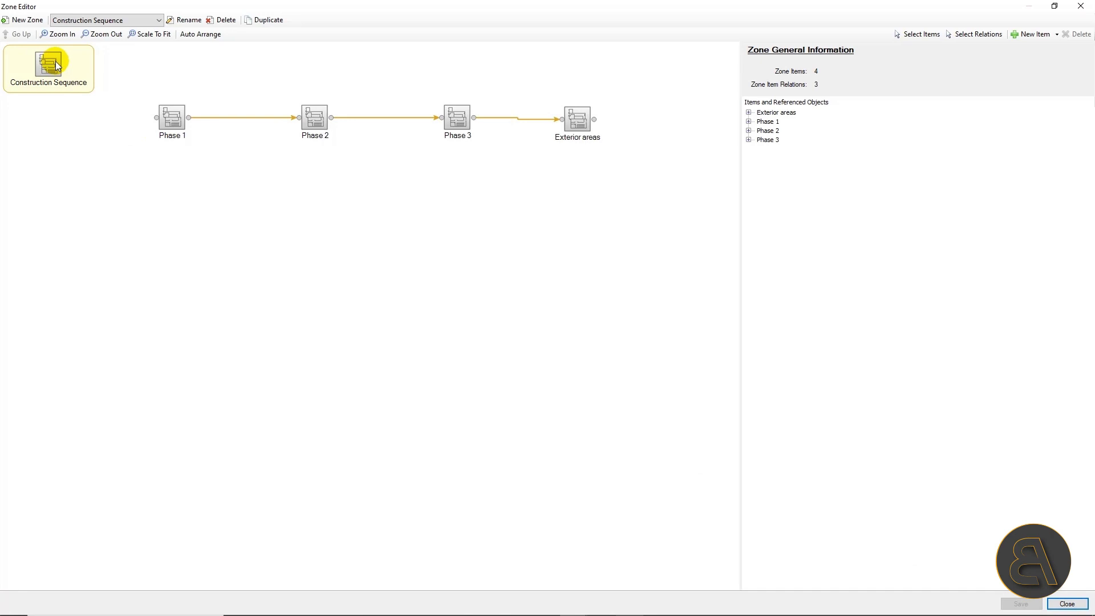
- Create a second zone named Building Levels
click(20, 21)
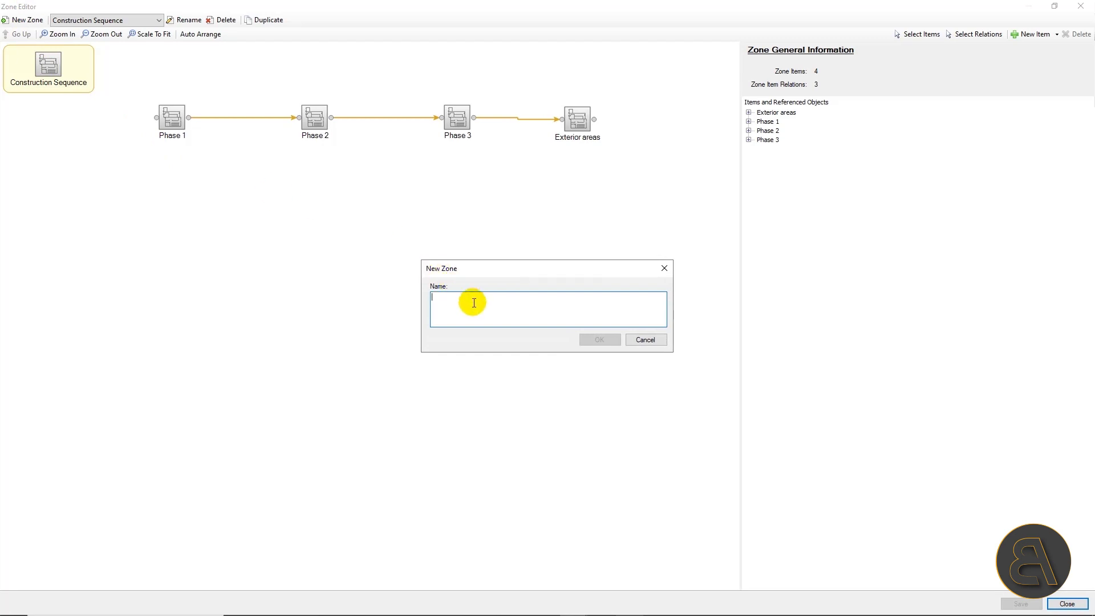
text(Building Levels)
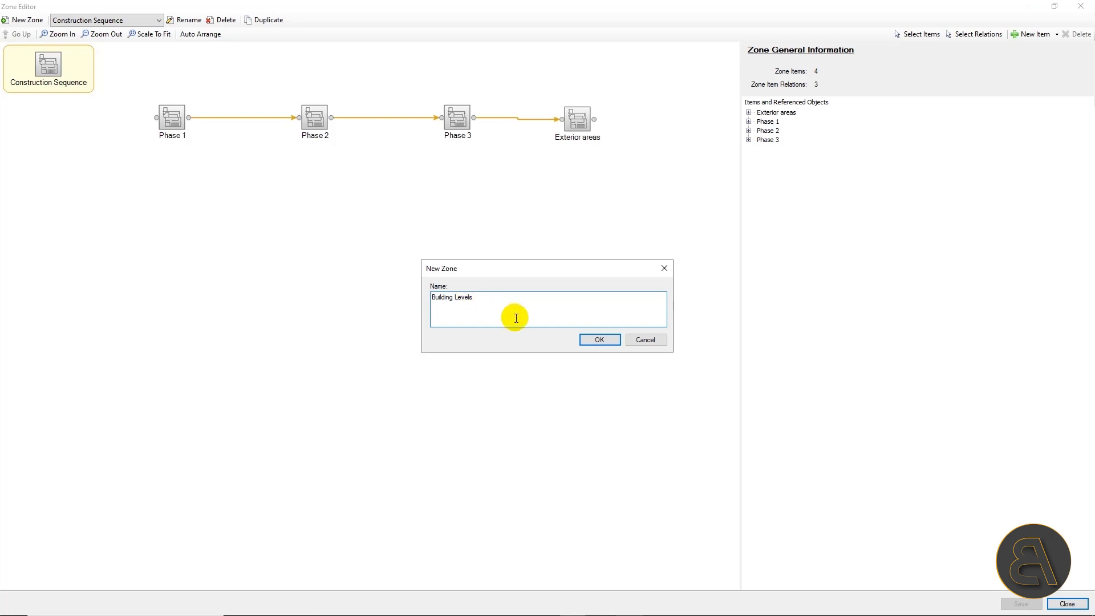
click(595, 340)
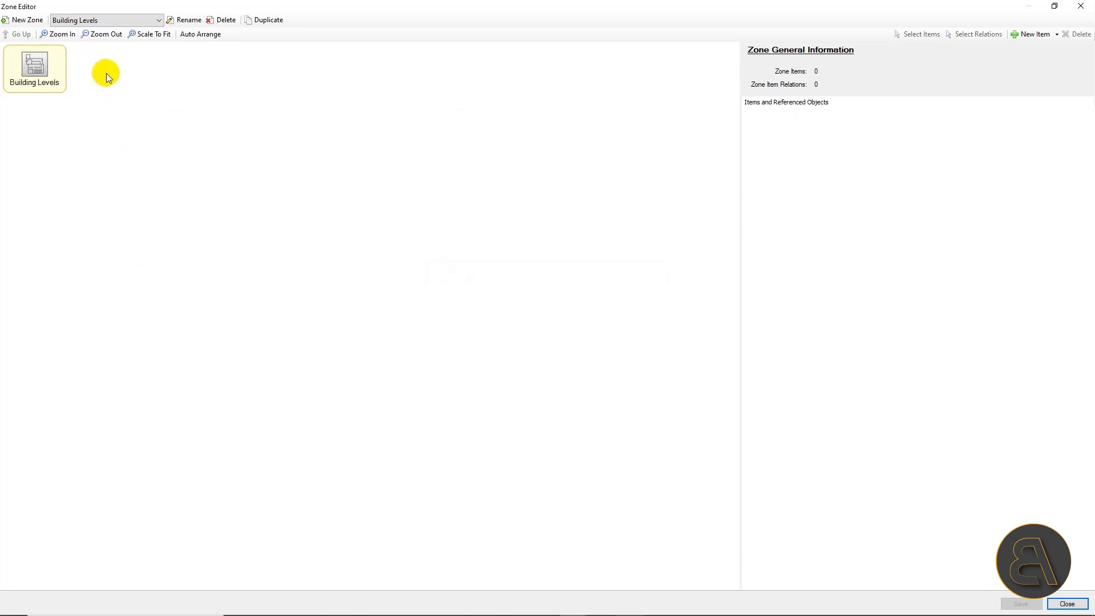
- Add Building 01's Sub Level, 01 - Entry Level, 02 - Floor, 03 - Floor and Roof storeys as linked zone items, creating relations between them
right_click(111, 152)
mouse_move(143, 161)
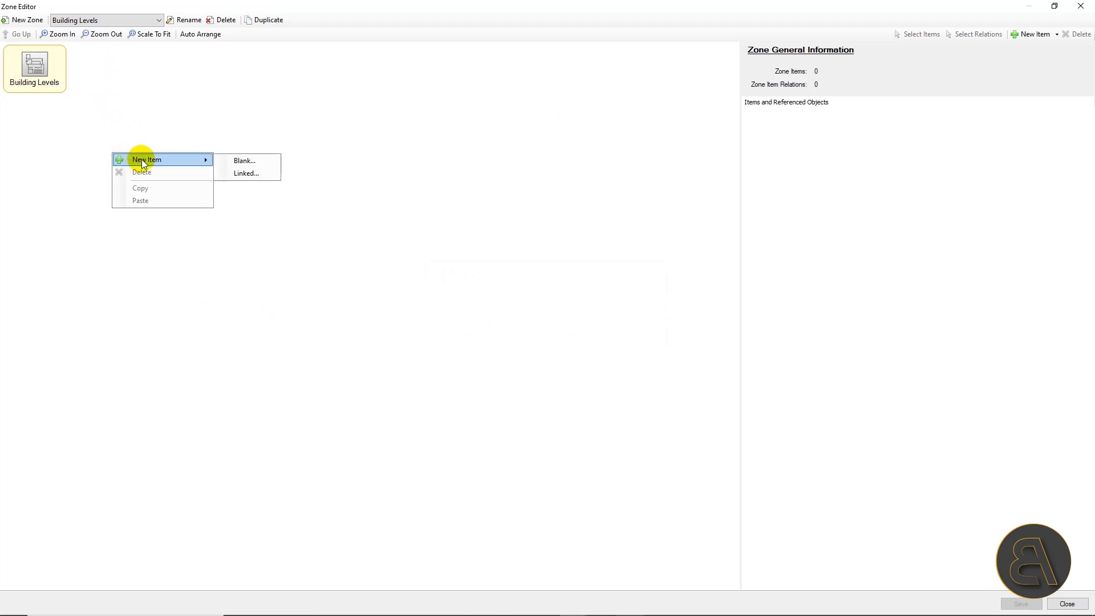
click(251, 174)
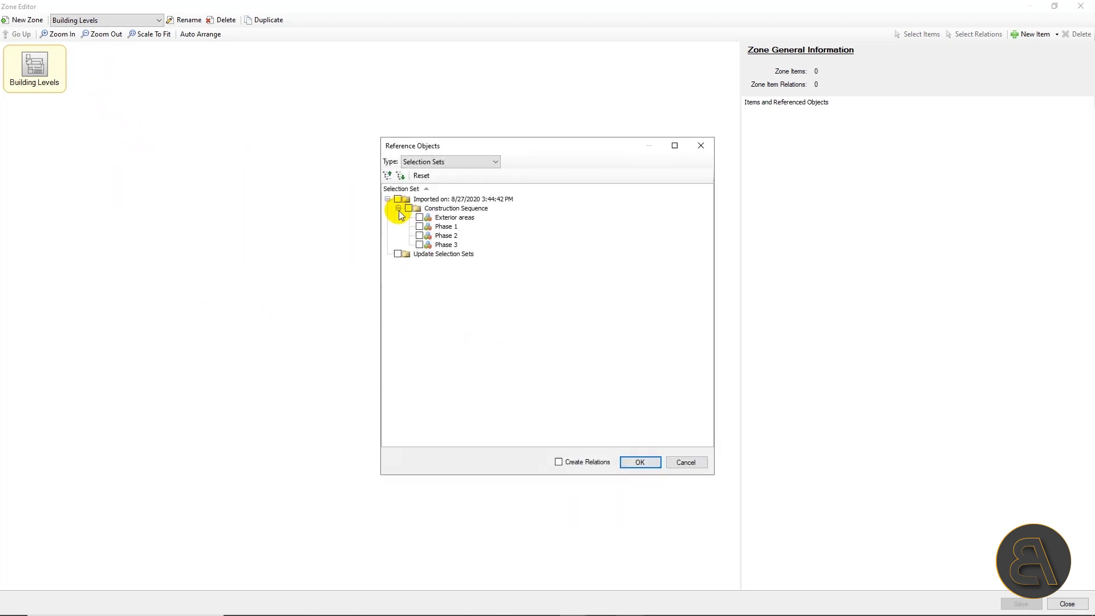
click(451, 162)
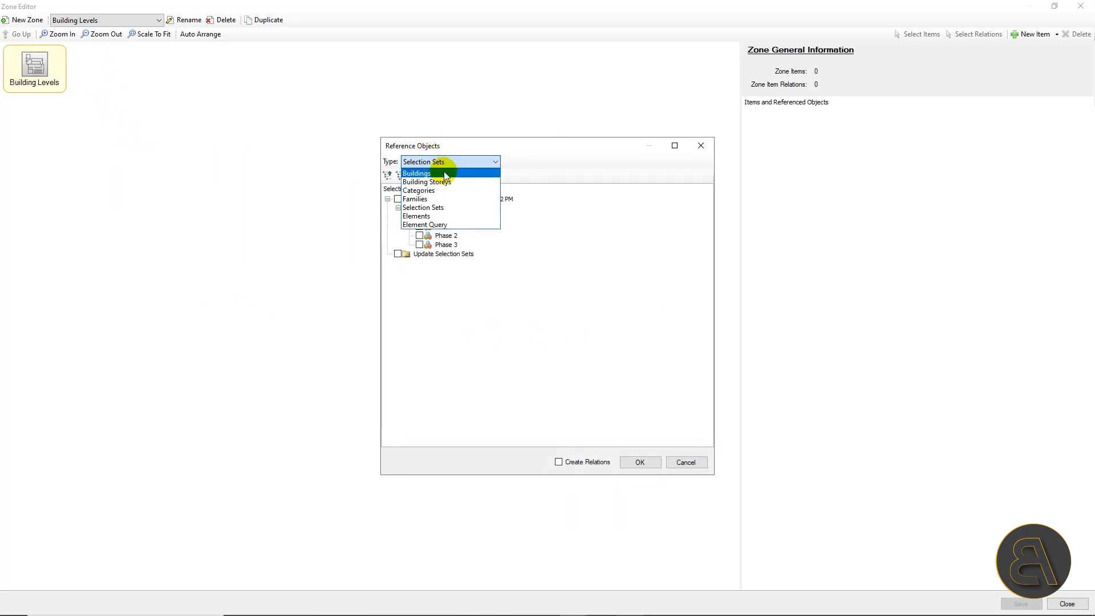
click(442, 181)
click(388, 199)
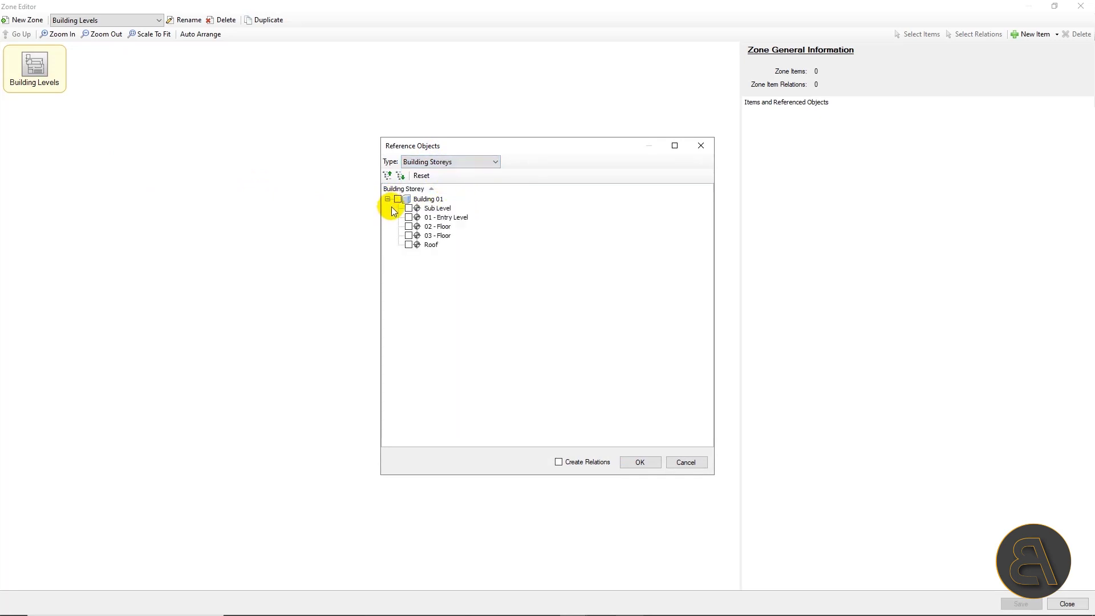
click(432, 209)
shift+click(429, 245)
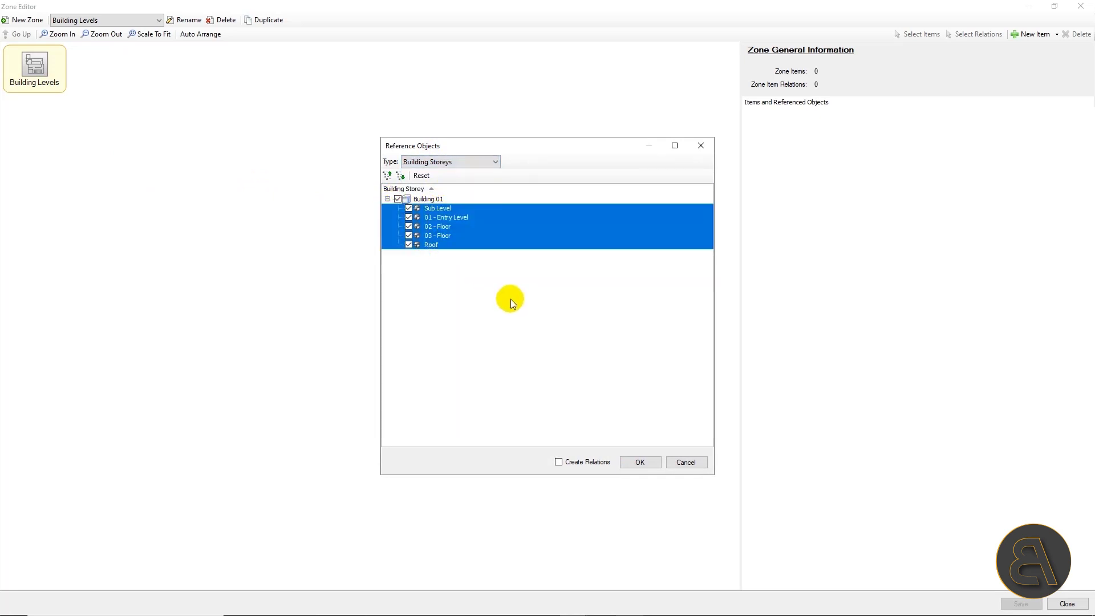
click(600, 464)
click(640, 462)
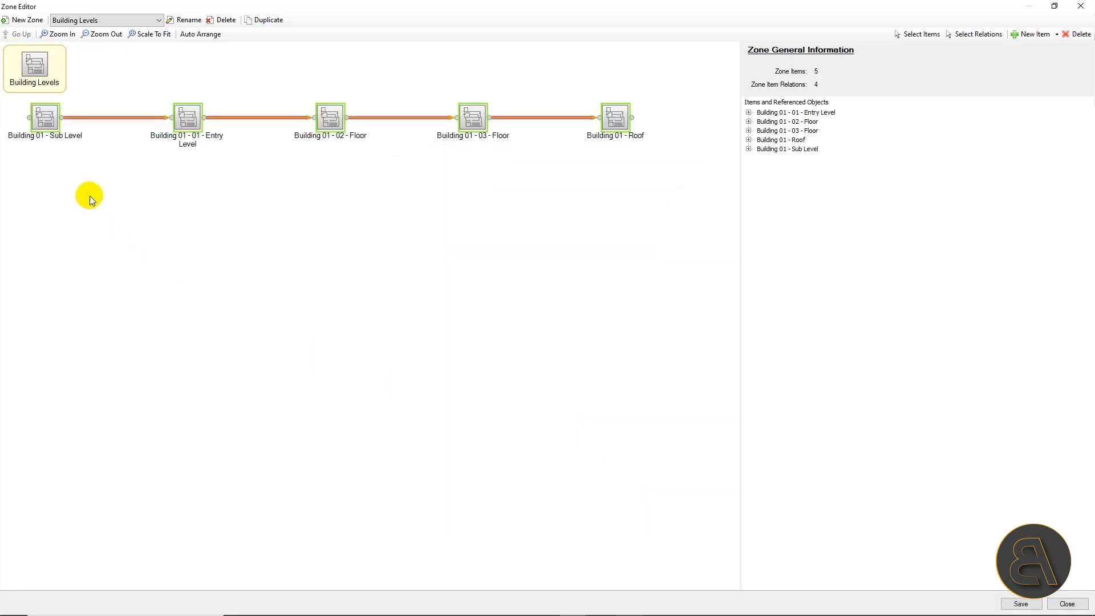
- Inspect the type and lag settings of the relation from Sub Level to 01 - Entry Level
click(83, 176)
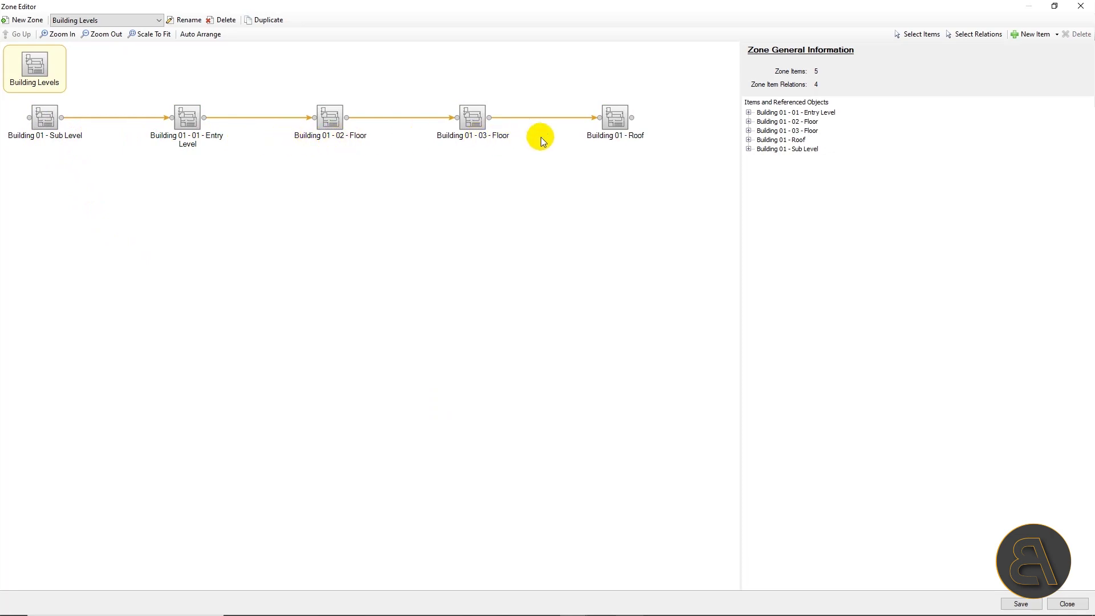
click(134, 118)
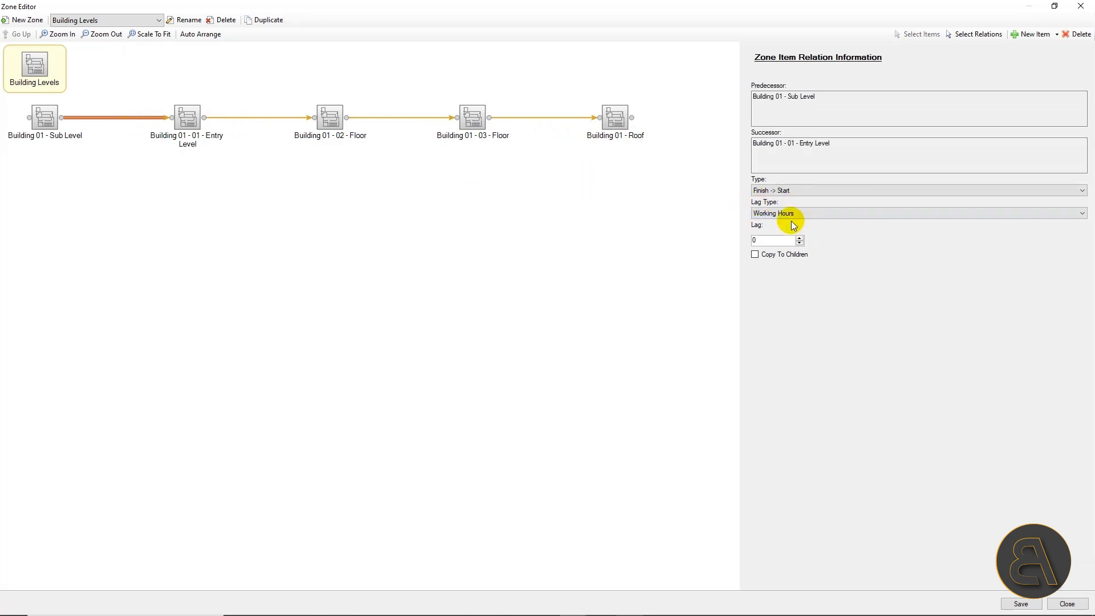
click(319, 239)
- Enable the Constructive option for the Building Levels zone item
click(21, 61)
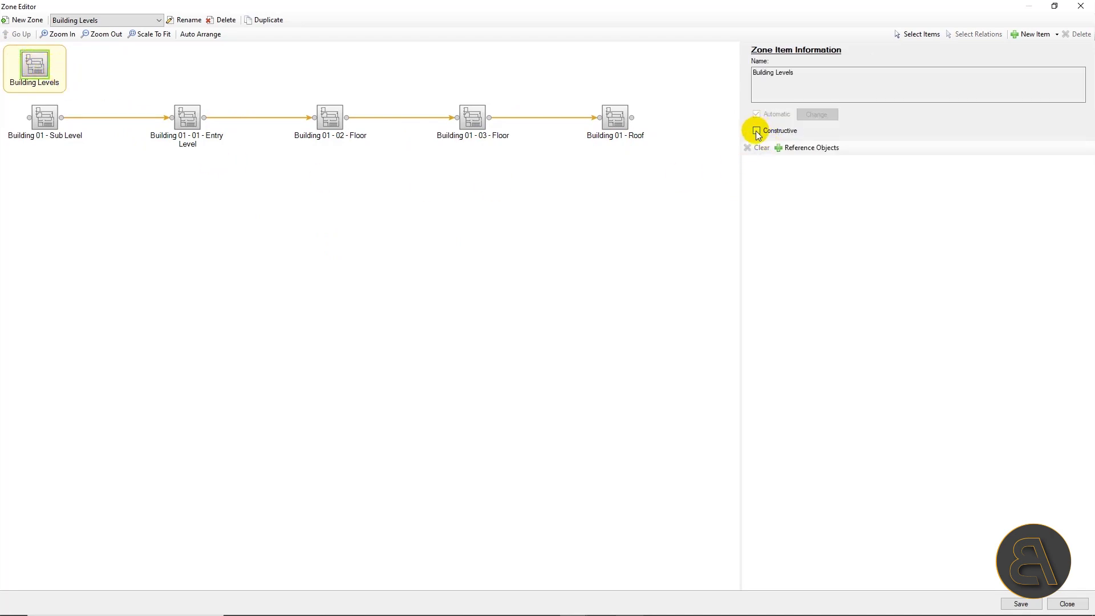
click(756, 131)
click(393, 194)
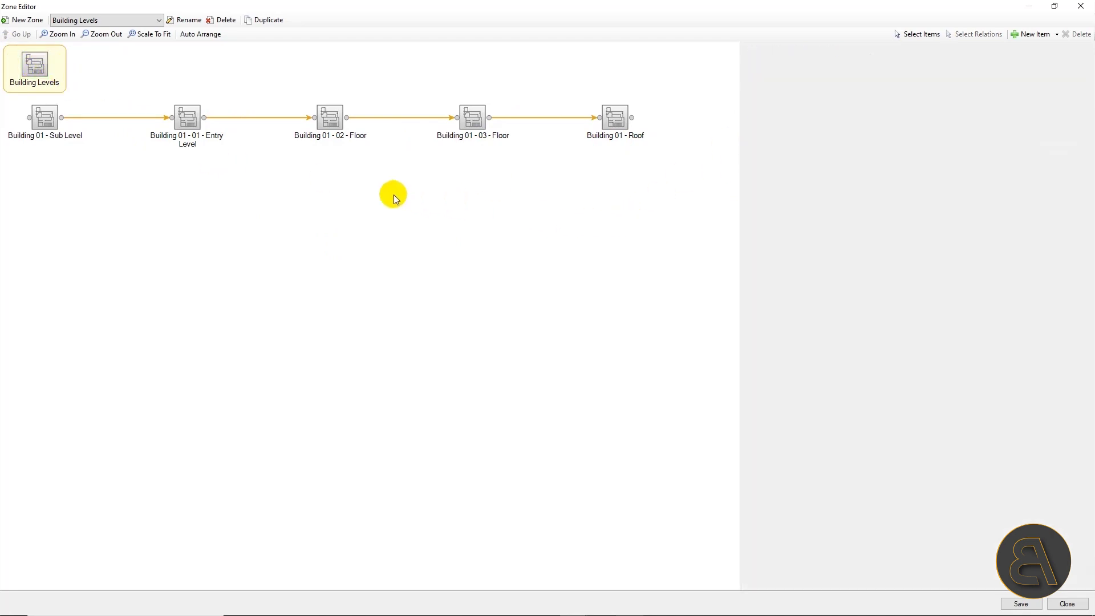
click(36, 70)
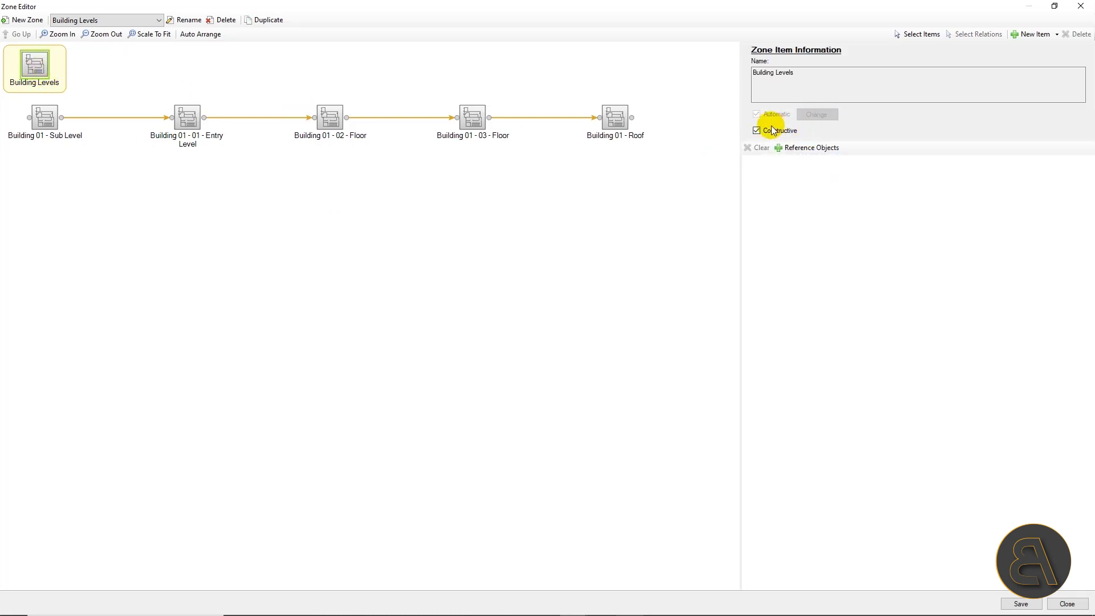
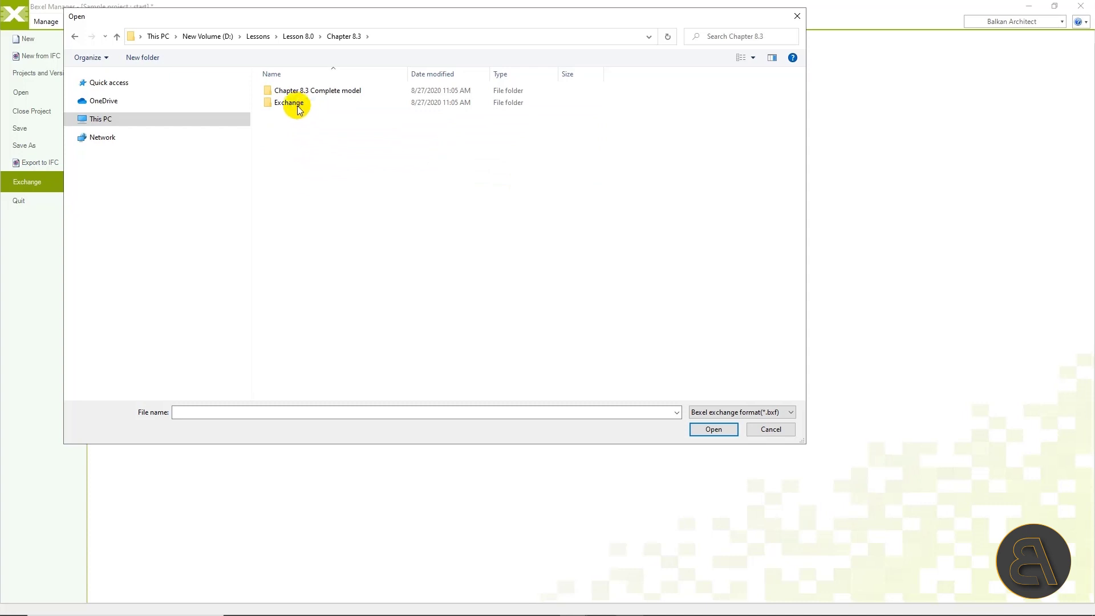
- Import the Cost Classifications section from QTO Based Cost Classification.bxf in the Chapter 8.3 Exchange folder 8.3.3
double_click(290, 103)
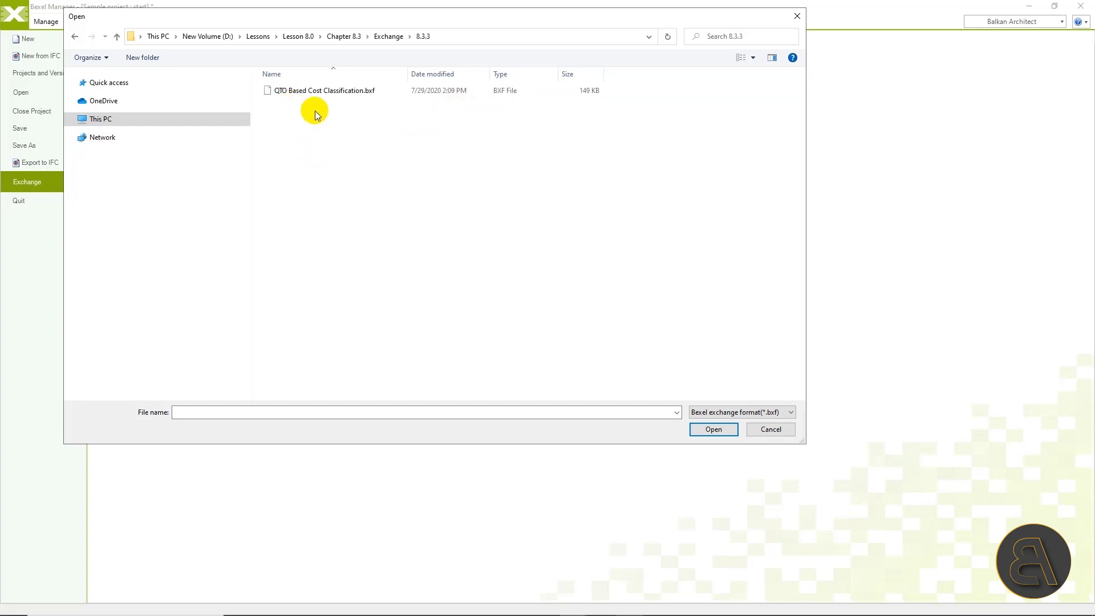
click(327, 93)
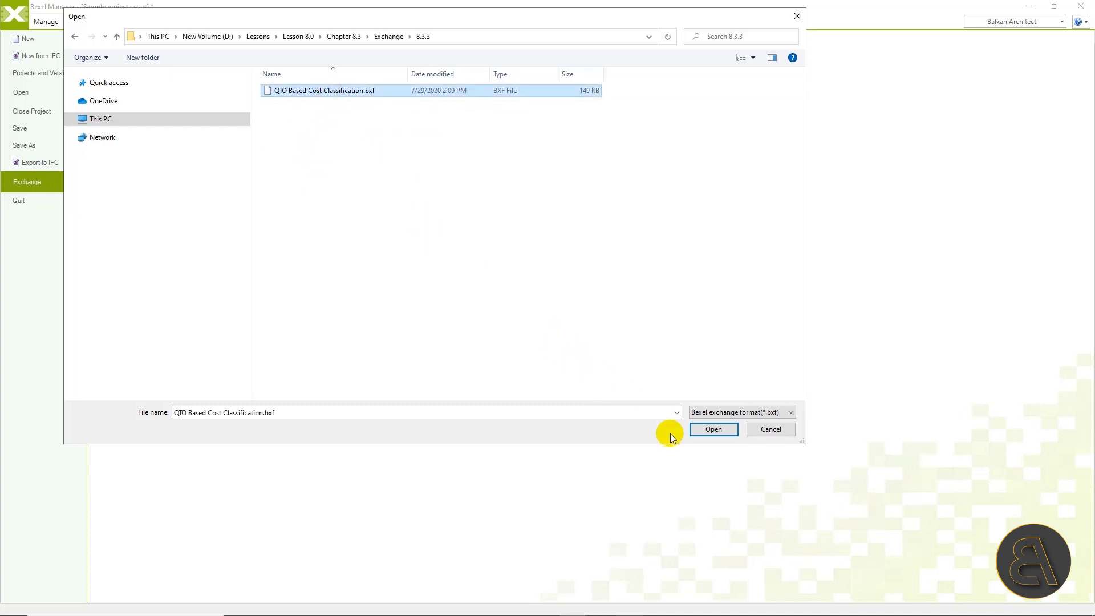
click(713, 429)
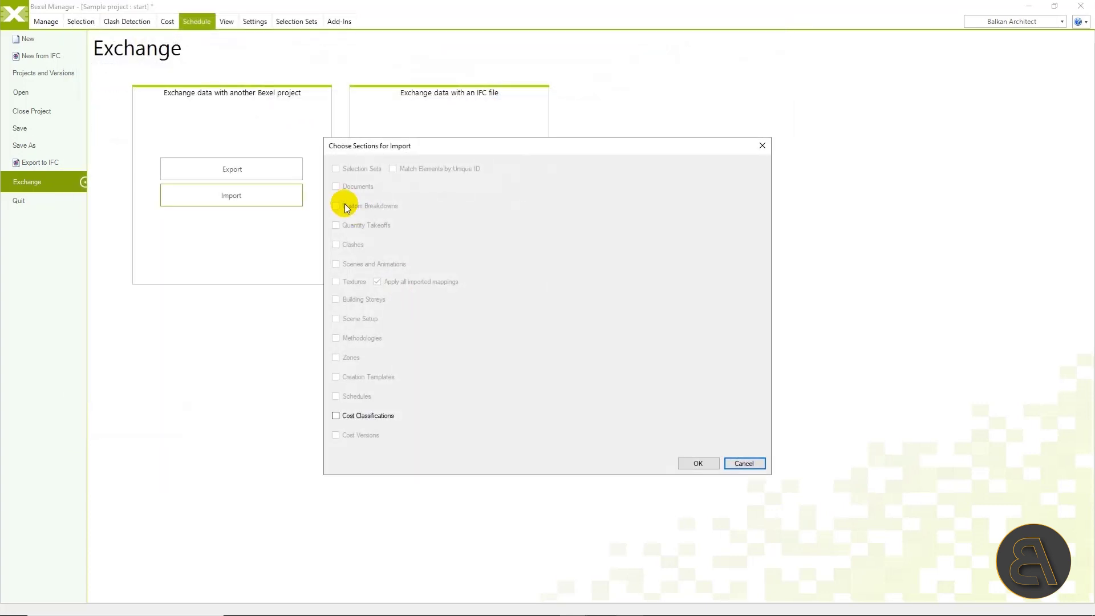
click(697, 463)
click(605, 357)
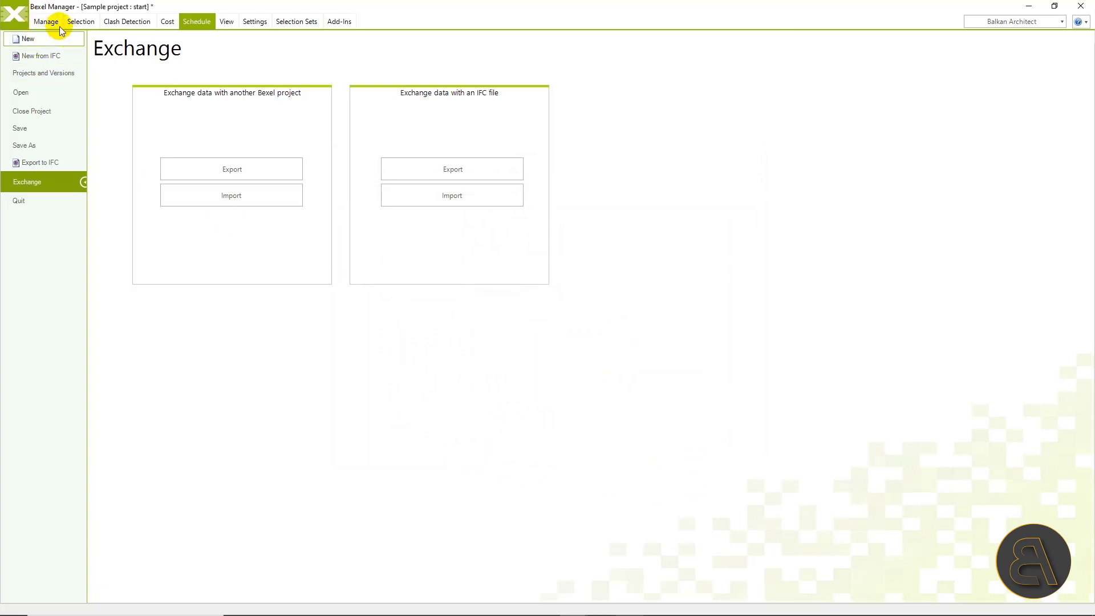
- Enlarge the Cost Editor and examine the imported classification's Structural Works down to the beam formwork cost items
click(48, 21)
drag(551, 415, 550, 321)
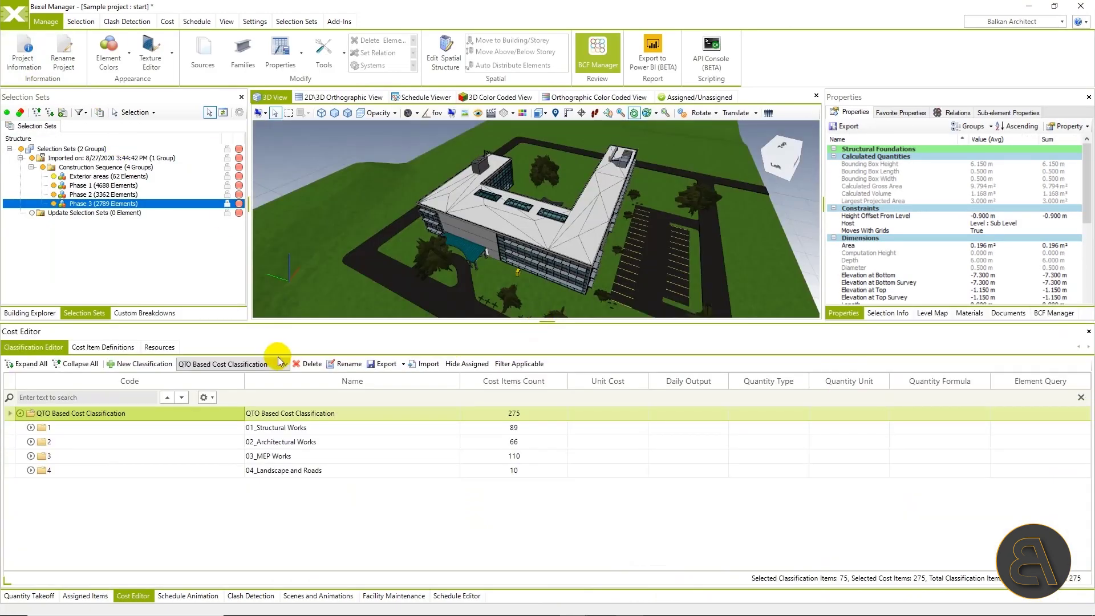
click(31, 428)
click(114, 448)
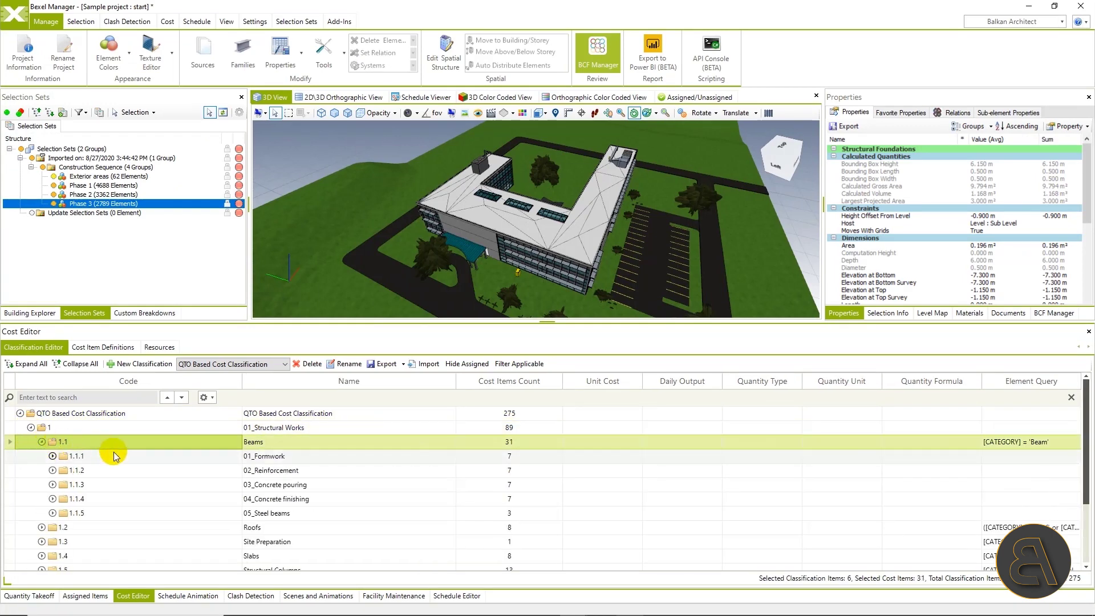
click(53, 456)
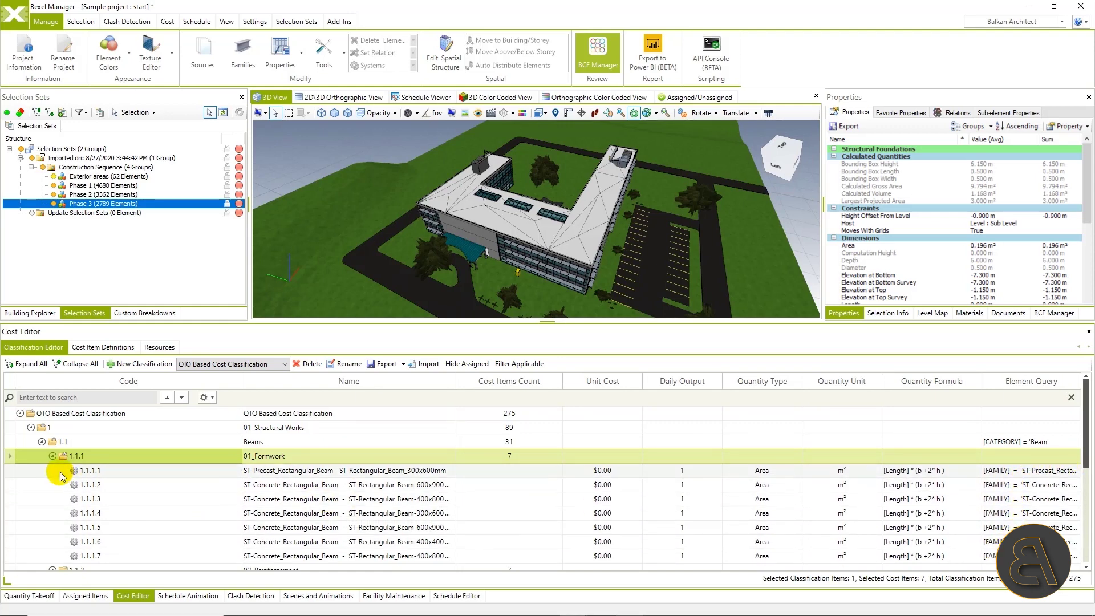
click(41, 442)
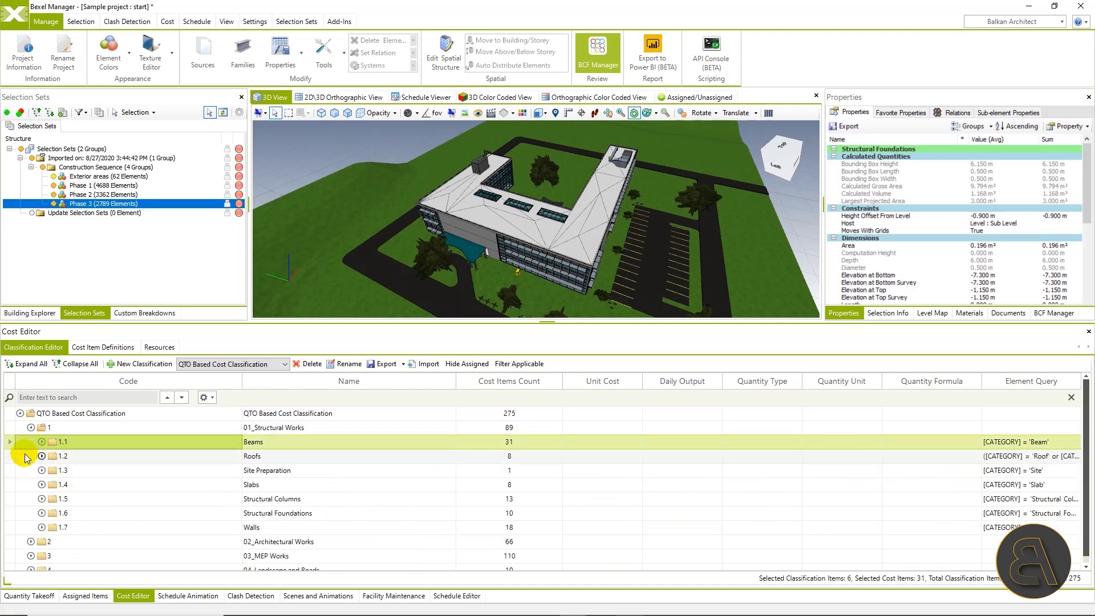
click(31, 427)
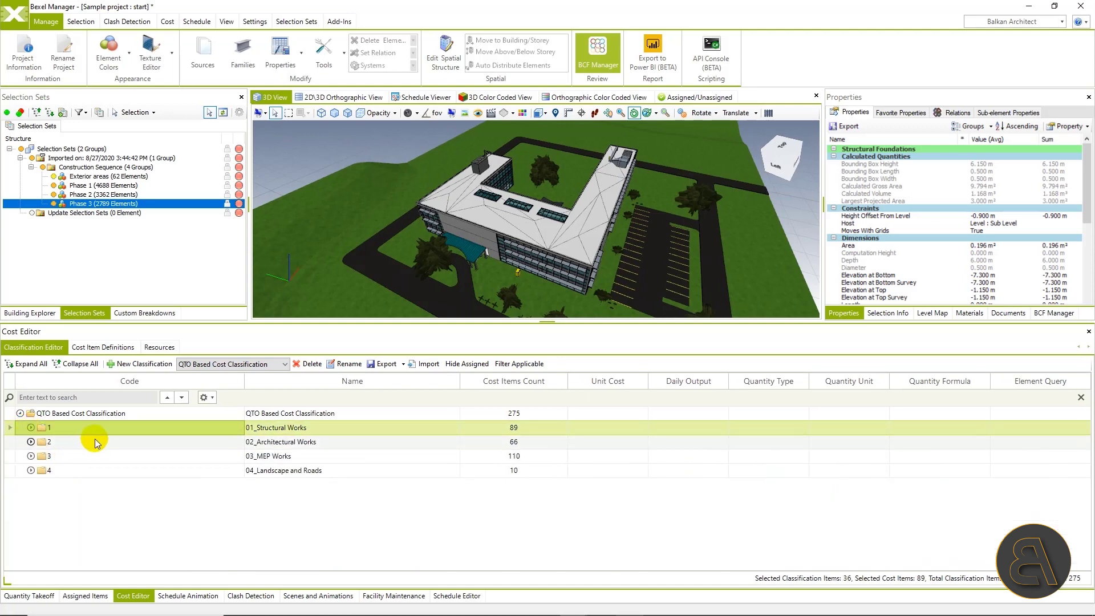
- Auto-assign the cost items of the whole QTO Based Cost Classification to a new cost version, without copying unassigned item information
click(71, 416)
right_click(70, 415)
mouse_move(159, 268)
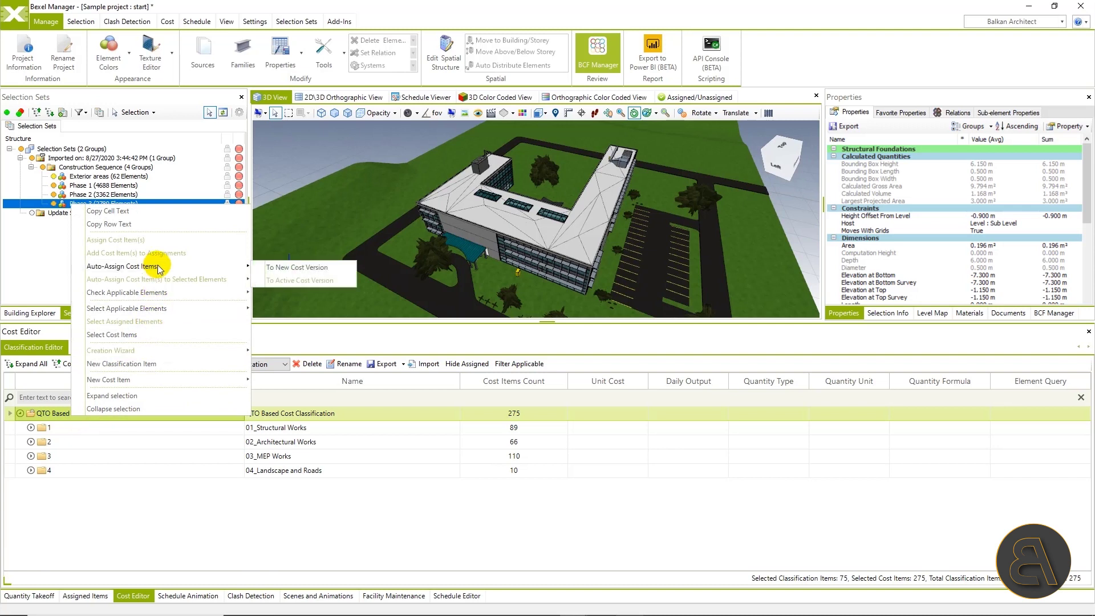
click(297, 267)
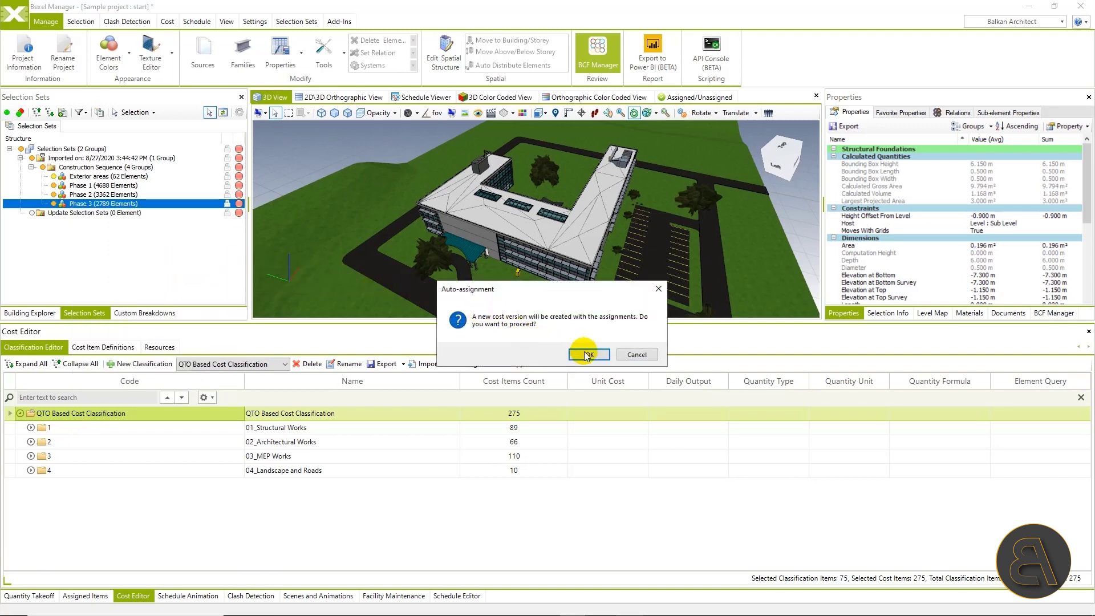
click(589, 355)
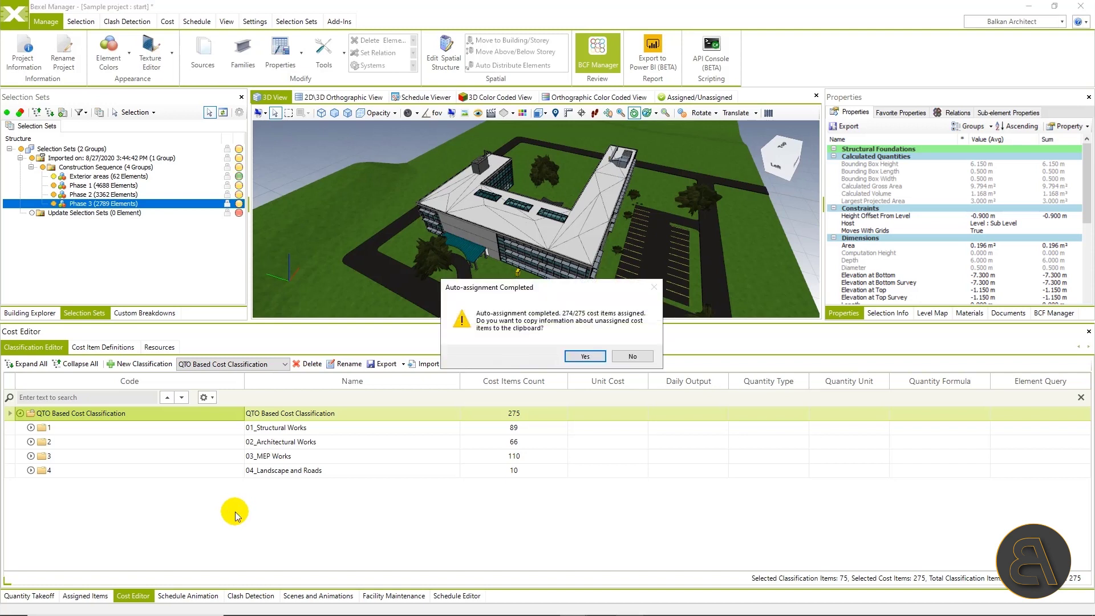
click(625, 356)
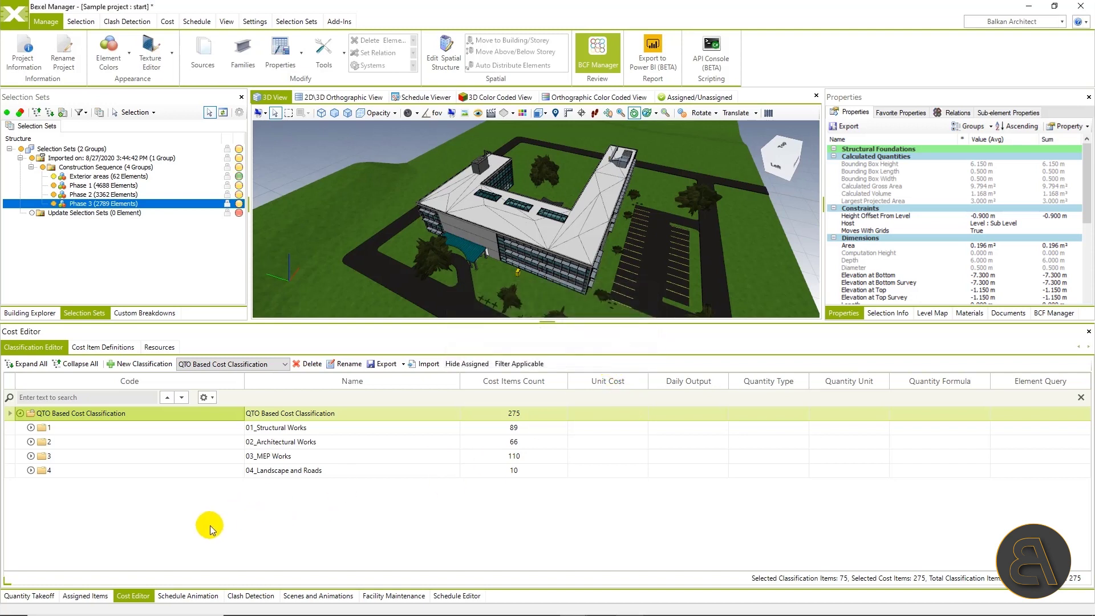
- Examine the assigned items of the new cost version, from the main work groups down to the beam formwork quantities
click(73, 596)
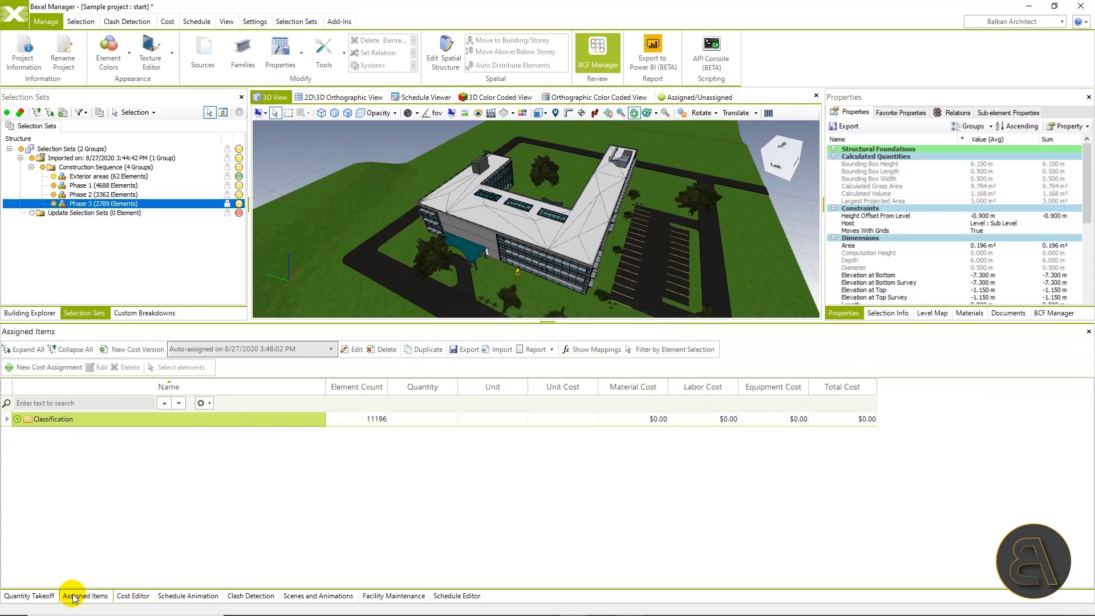
click(18, 420)
click(28, 434)
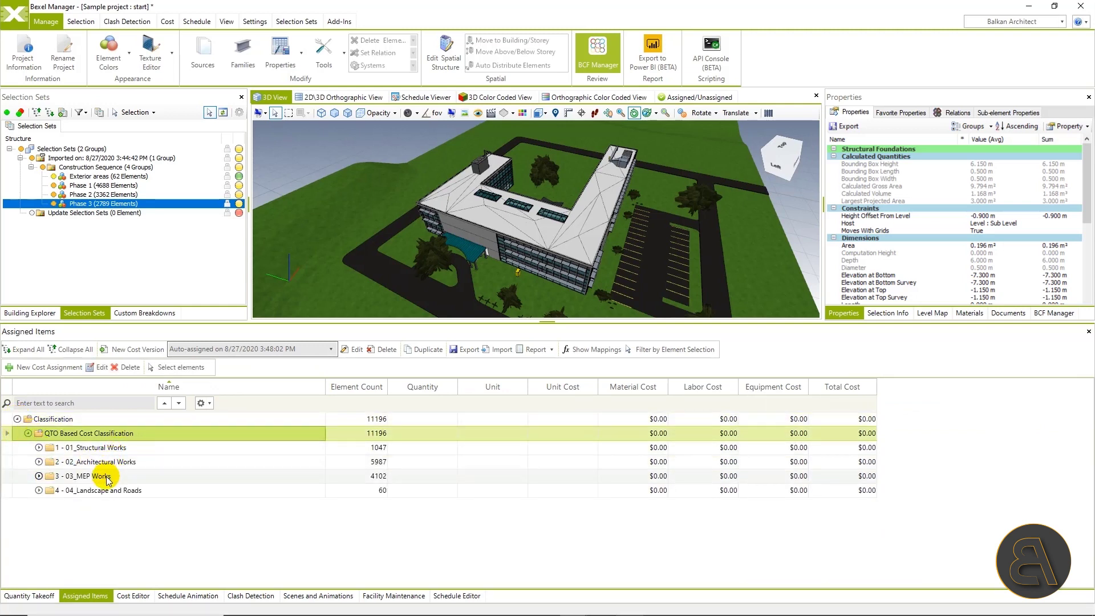
click(39, 447)
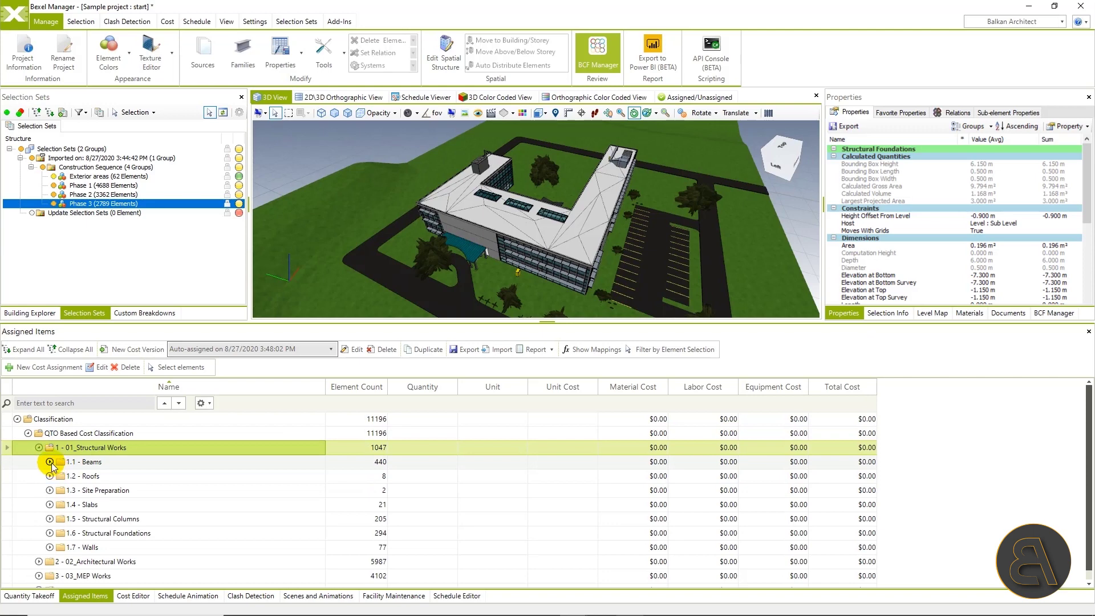
click(50, 461)
click(61, 475)
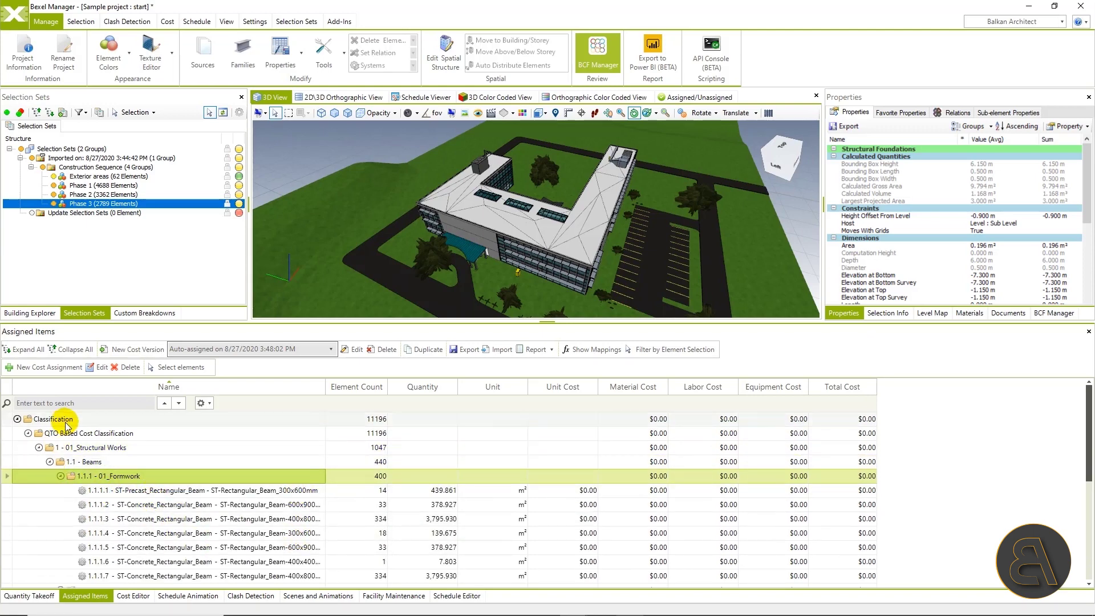
click(39, 447)
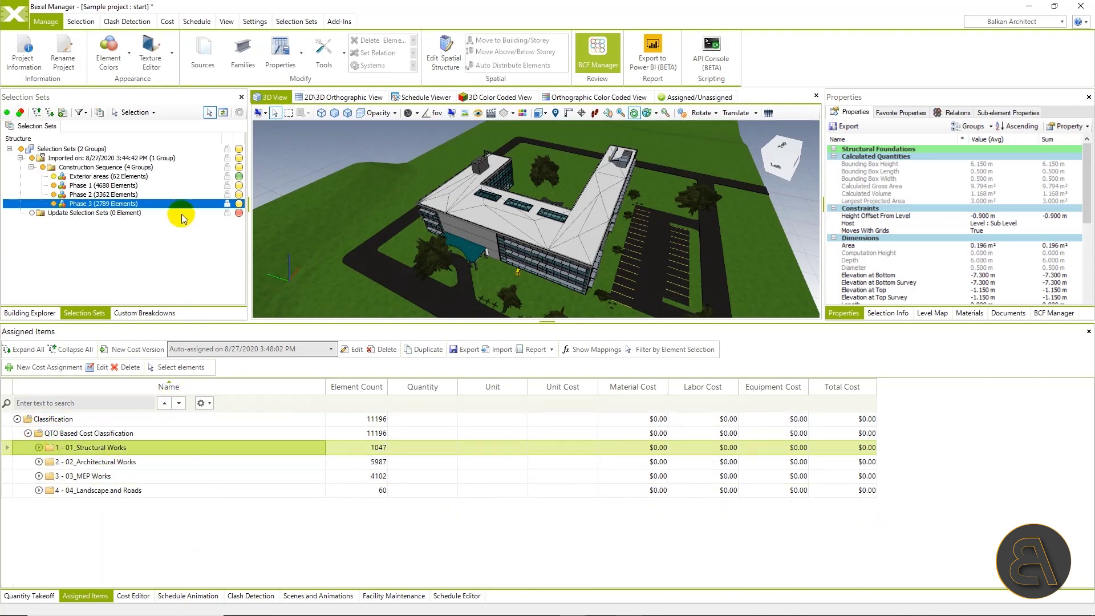
- Create a new scheduling methodology named "Structural Works Methodology" in the Methodology Editor
click(197, 21)
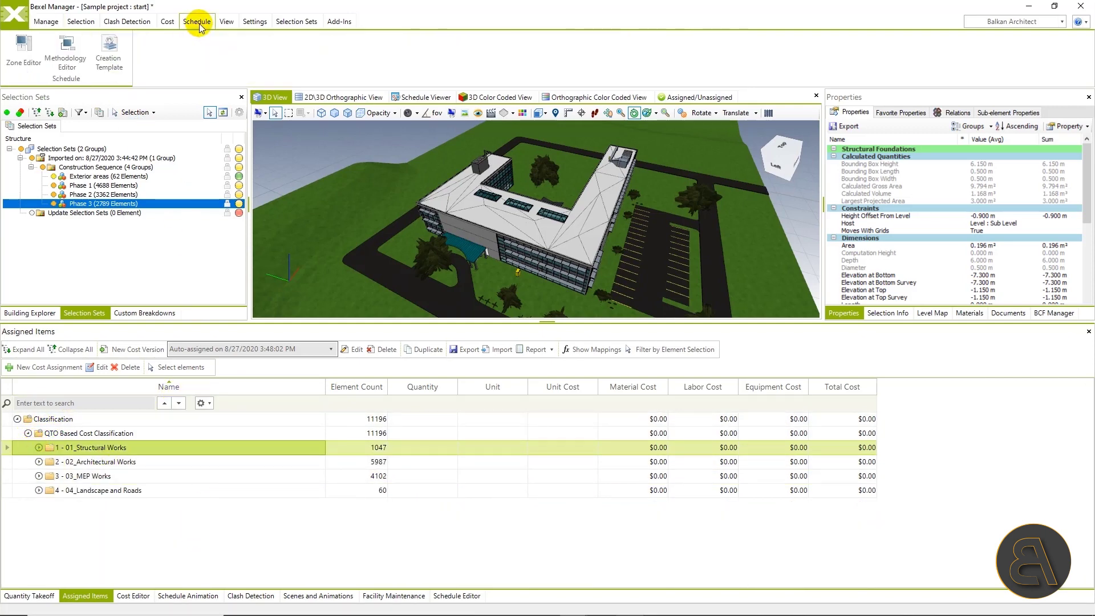
click(69, 51)
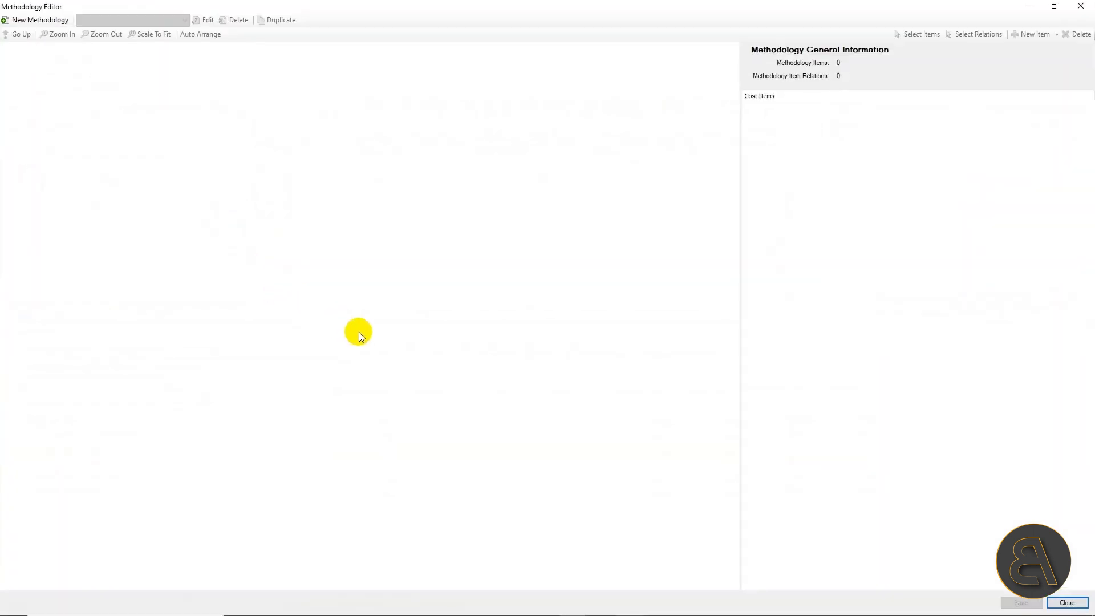
click(44, 21)
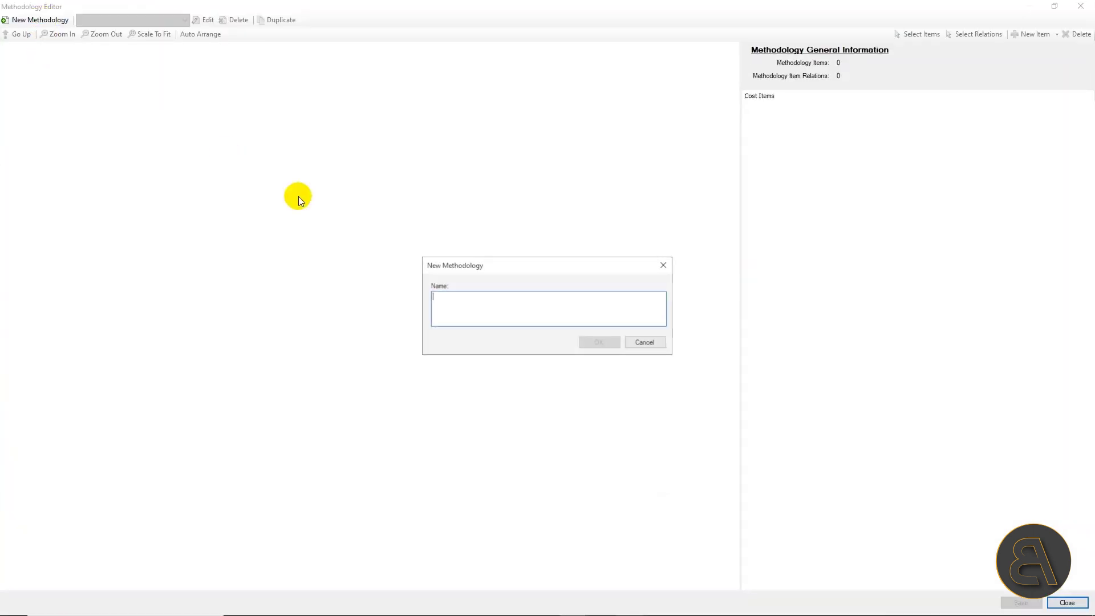
text(Structural Works Method)
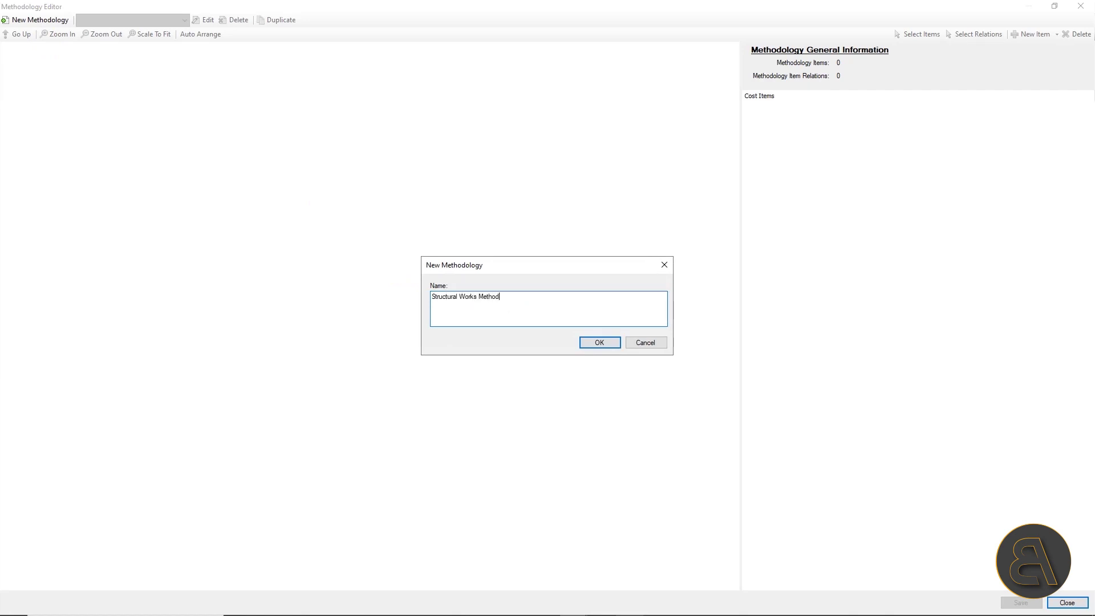
text(y)
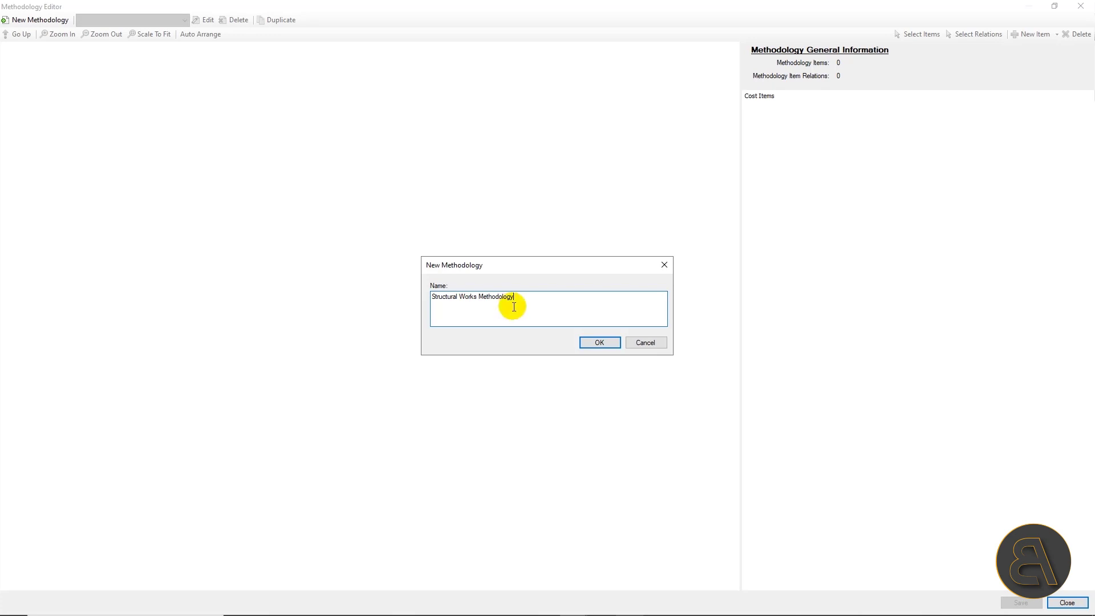
click(605, 343)
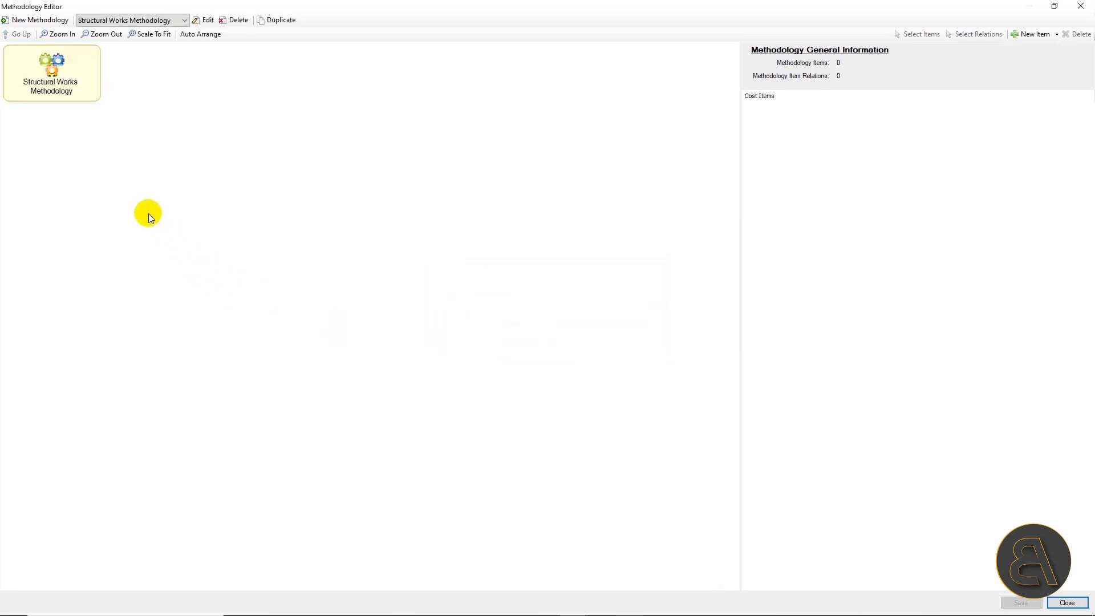
- Add linked methodology items for the seven 01_Structural Works groups, 1.1 Beams through 1.7 Walls, of the QTO Based Cost Classification
right_click(106, 165)
mouse_move(188, 171)
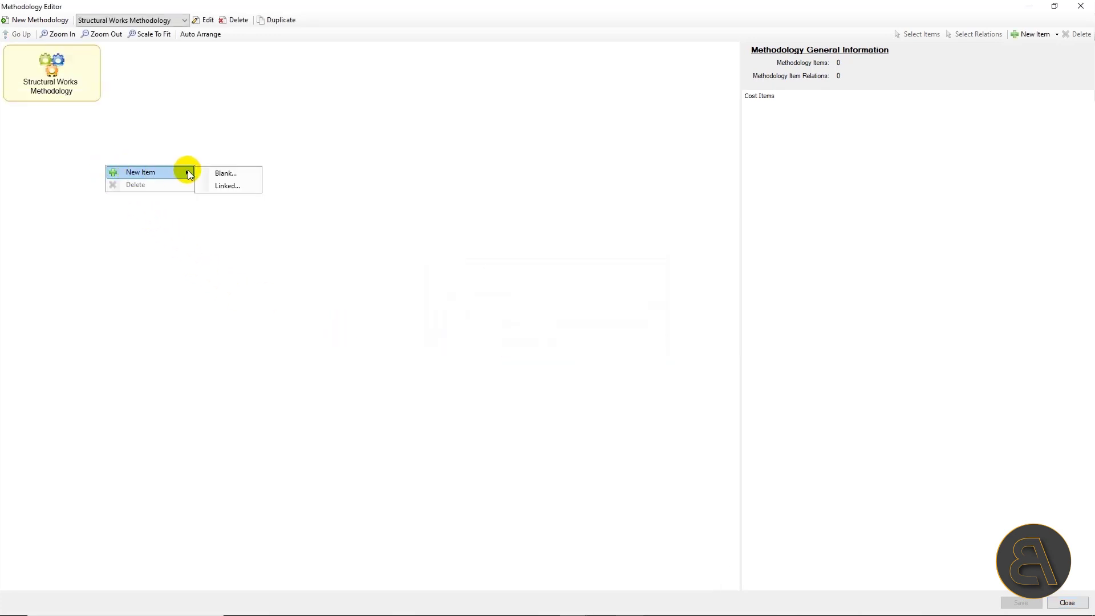
click(223, 186)
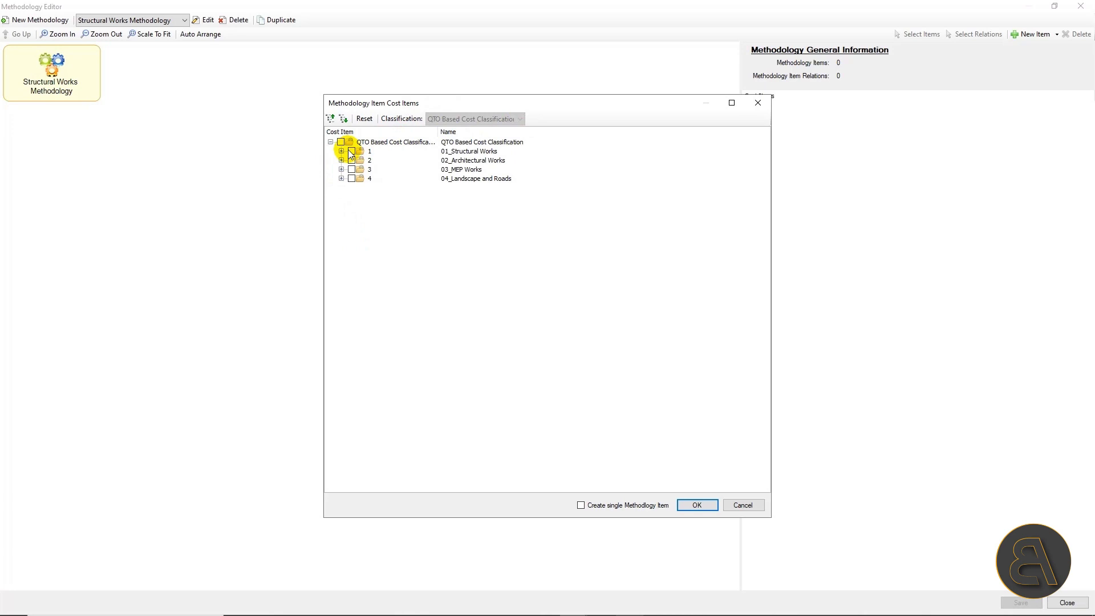
click(341, 151)
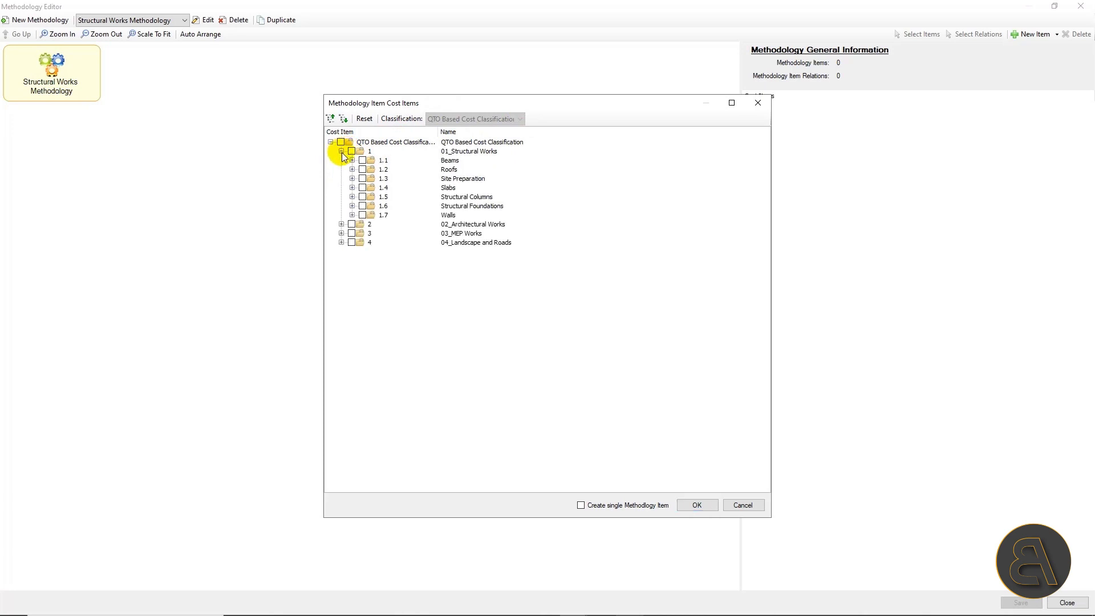
click(449, 161)
shift+click(411, 215)
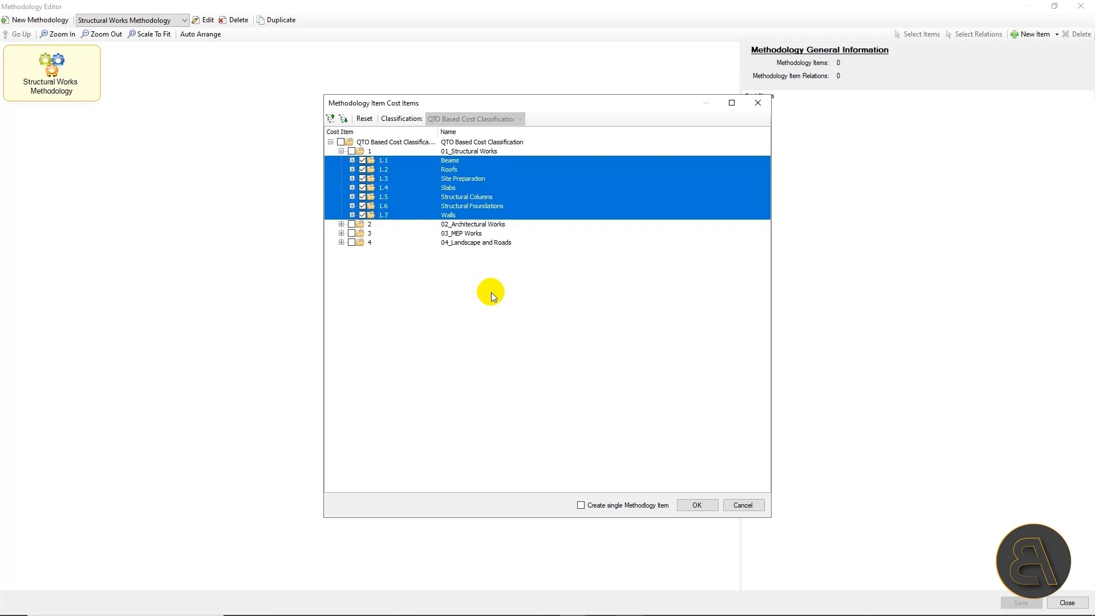
click(699, 507)
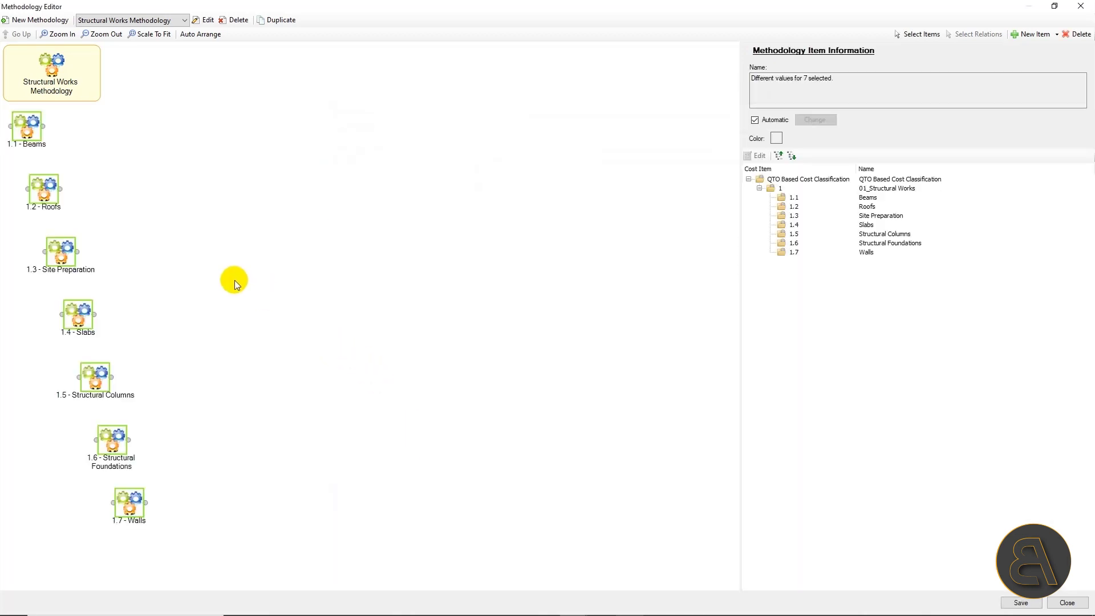
- Arrange the items in a row as Site Preparation, Structural Foundations, Beams, Slabs and Roofs, with Structural Columns and Walls below between Slabs and Roofs
drag(27, 127, 518, 139)
click(425, 334)
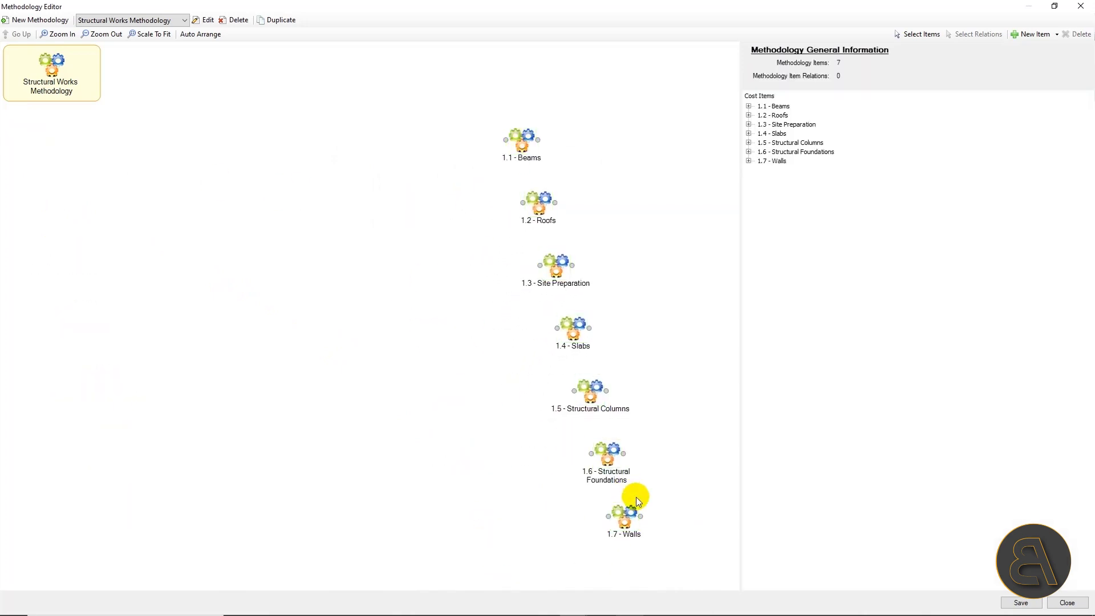
drag(556, 264, 74, 172)
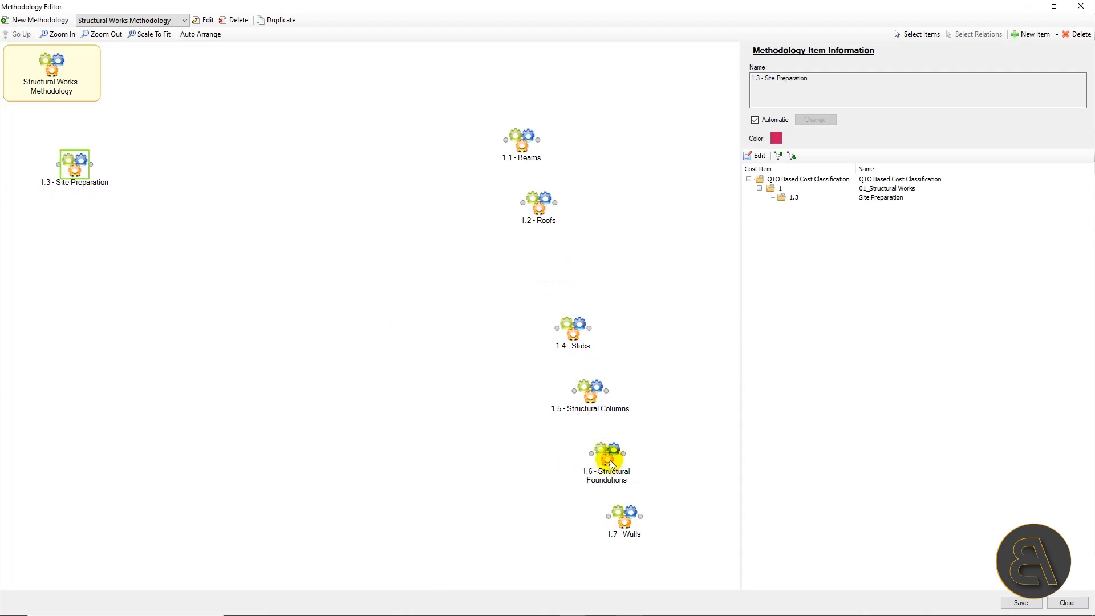
drag(609, 463, 194, 172)
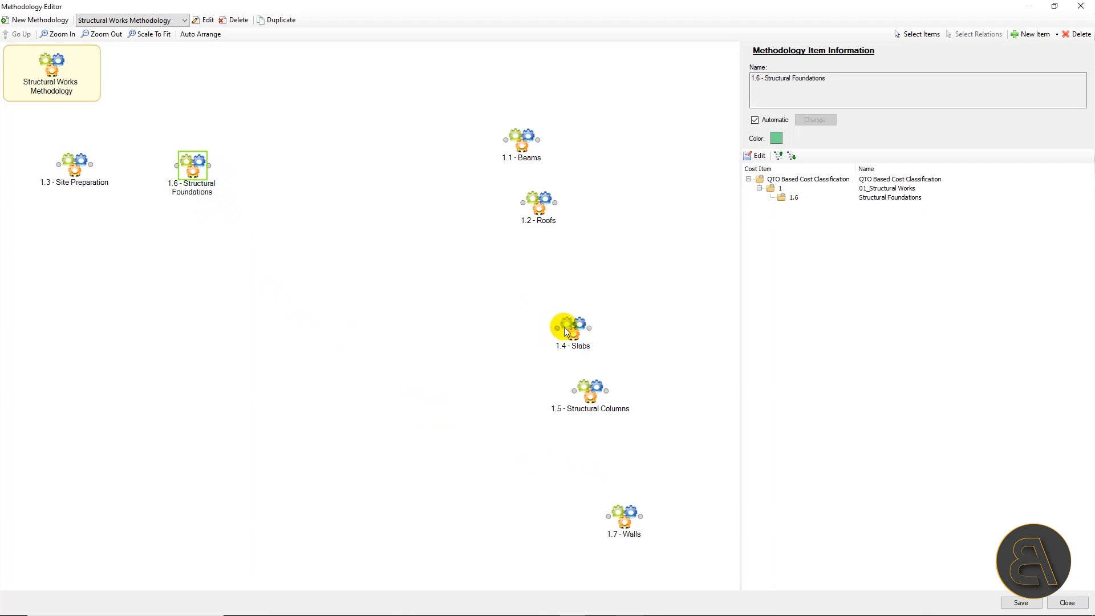
drag(520, 140, 311, 171)
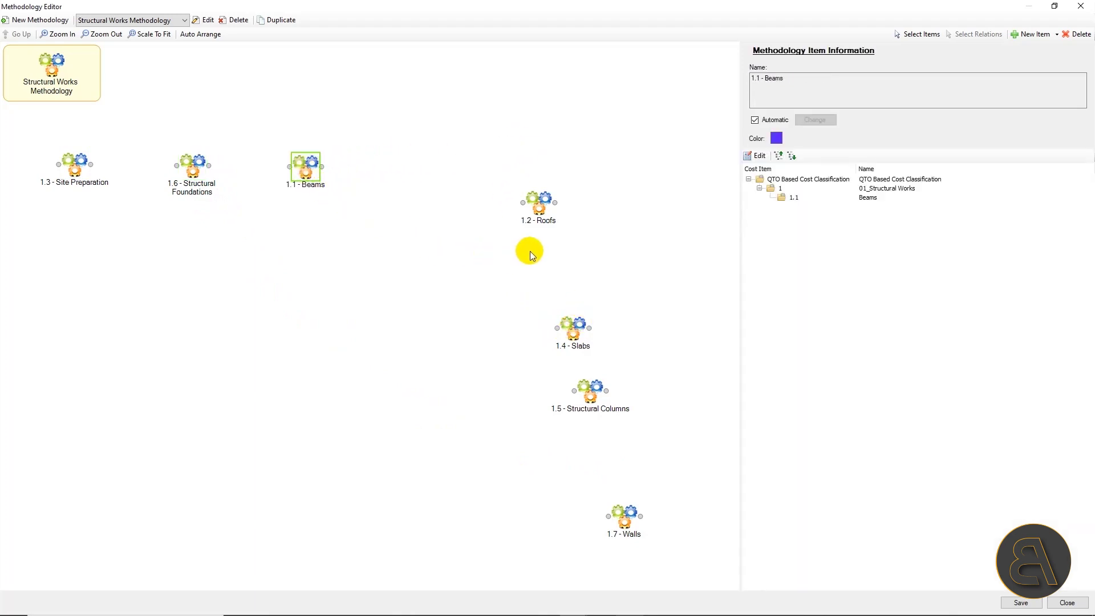
drag(539, 215, 619, 174)
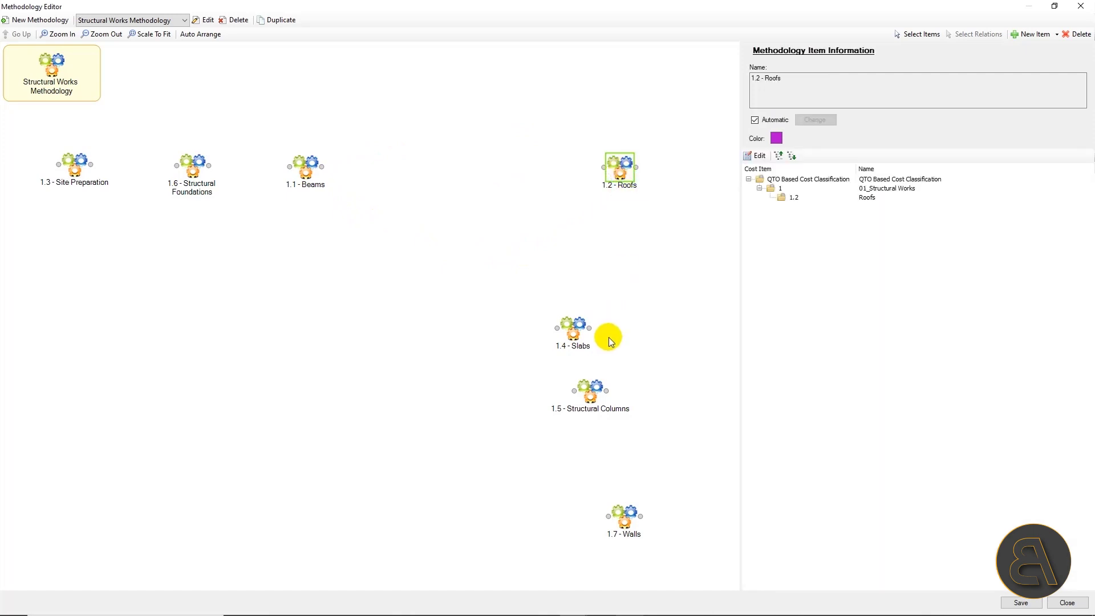
drag(579, 331, 386, 170)
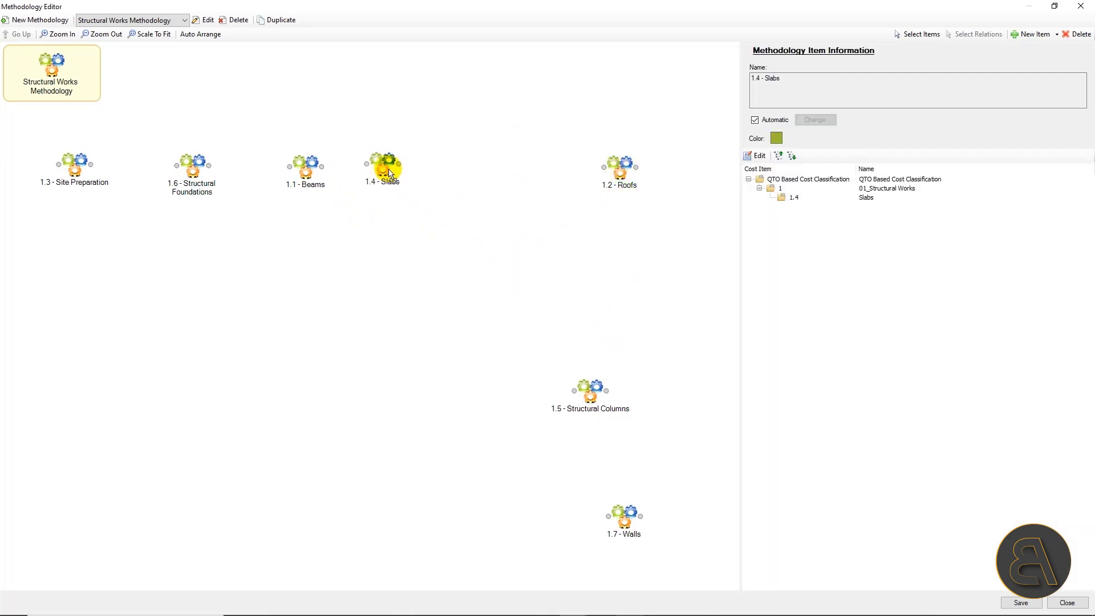
drag(590, 390, 505, 245)
drag(638, 514, 554, 338)
click(601, 414)
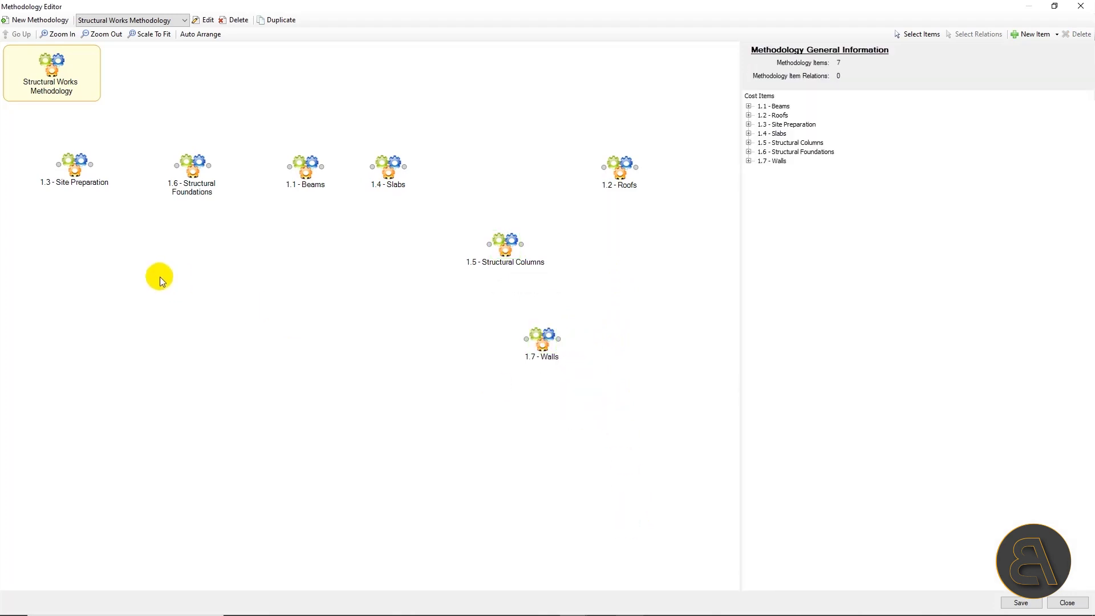
- Link Site Preparation, Structural Foundations, Beams and Slabs in sequence, and connect Slabs to both Structural Columns and Walls
drag(91, 167, 488, 245)
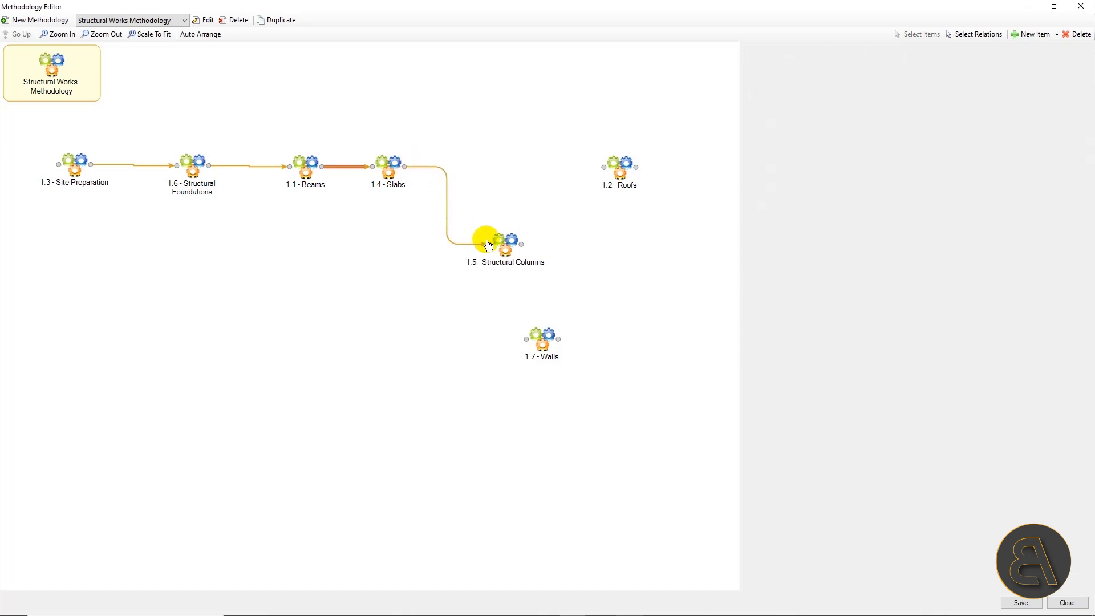
click(404, 170)
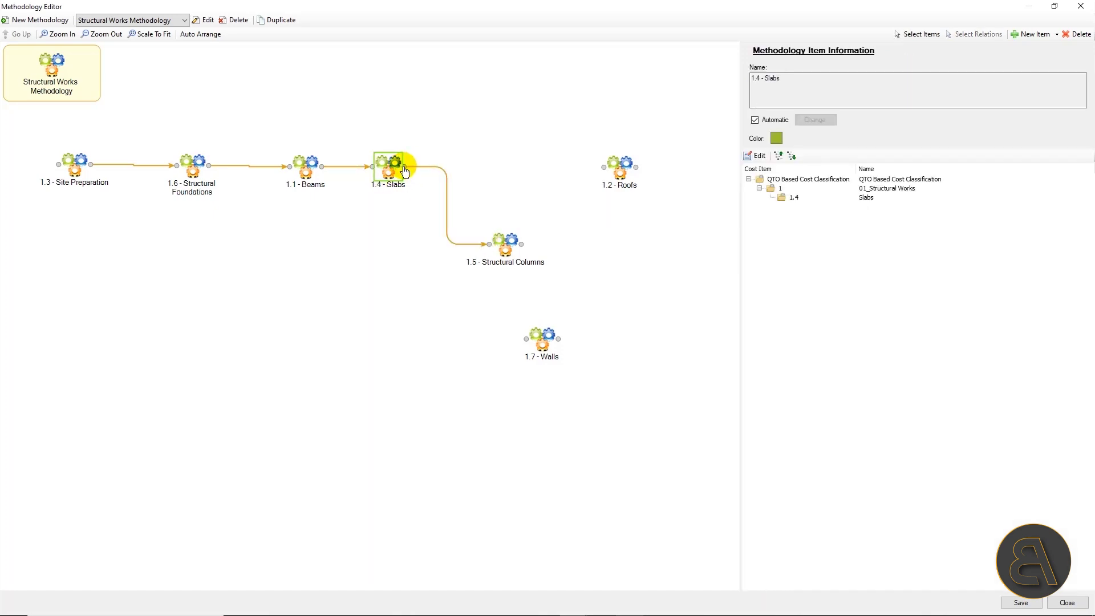
drag(406, 171, 525, 338)
click(507, 446)
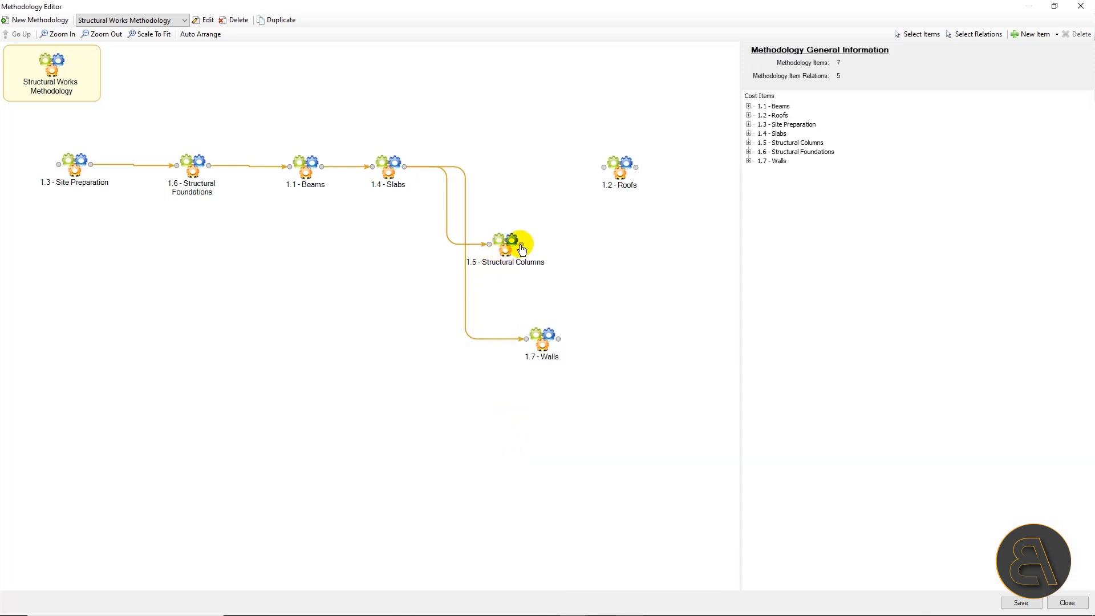
- Link Structural Columns and Walls back to Beams as predecessors, and connect Slabs to Roofs
drag(522, 247, 287, 172)
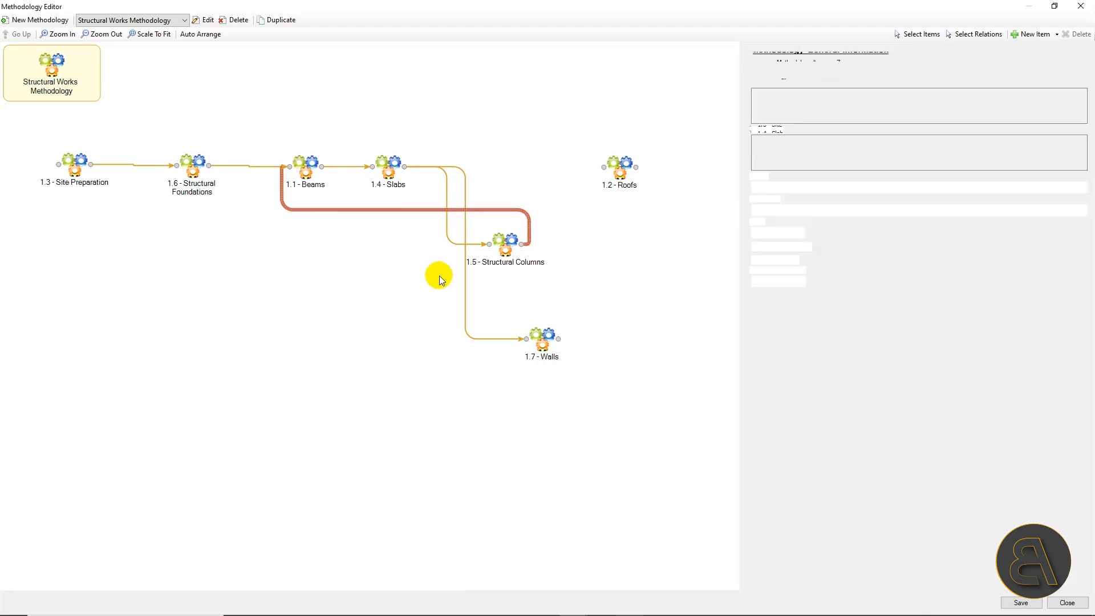
drag(560, 343, 283, 167)
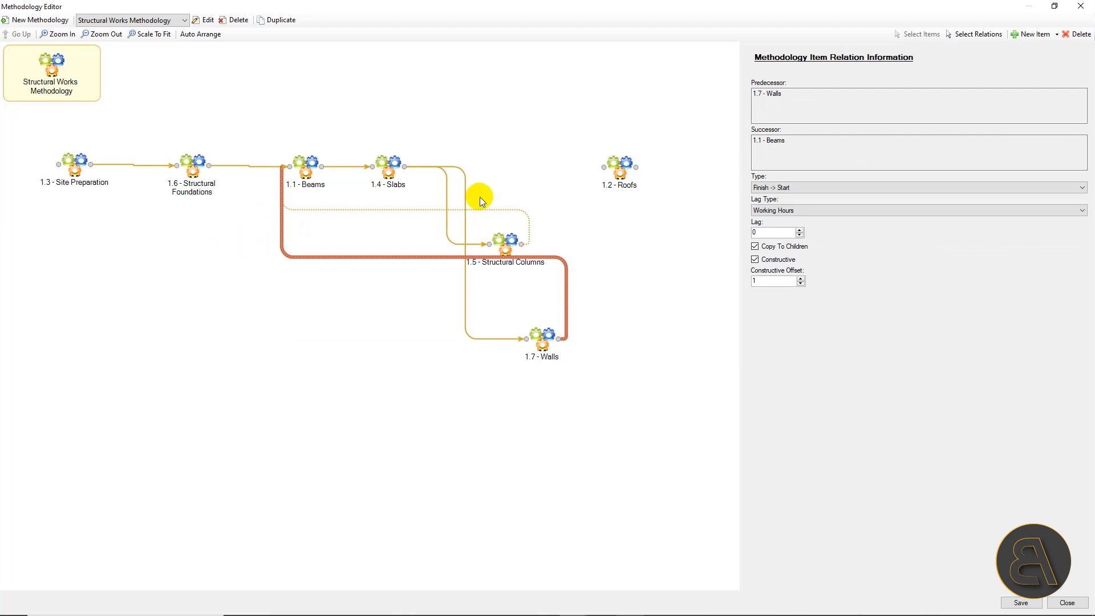
drag(406, 169, 603, 166)
click(655, 242)
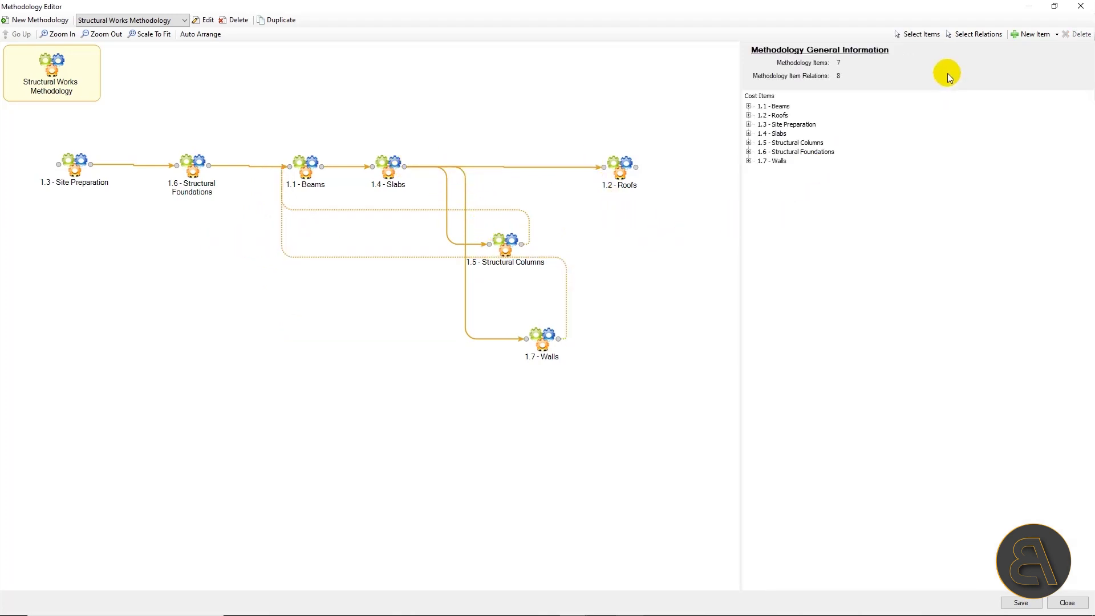
- Enable Copy To Children for all relations of the methodology
click(978, 34)
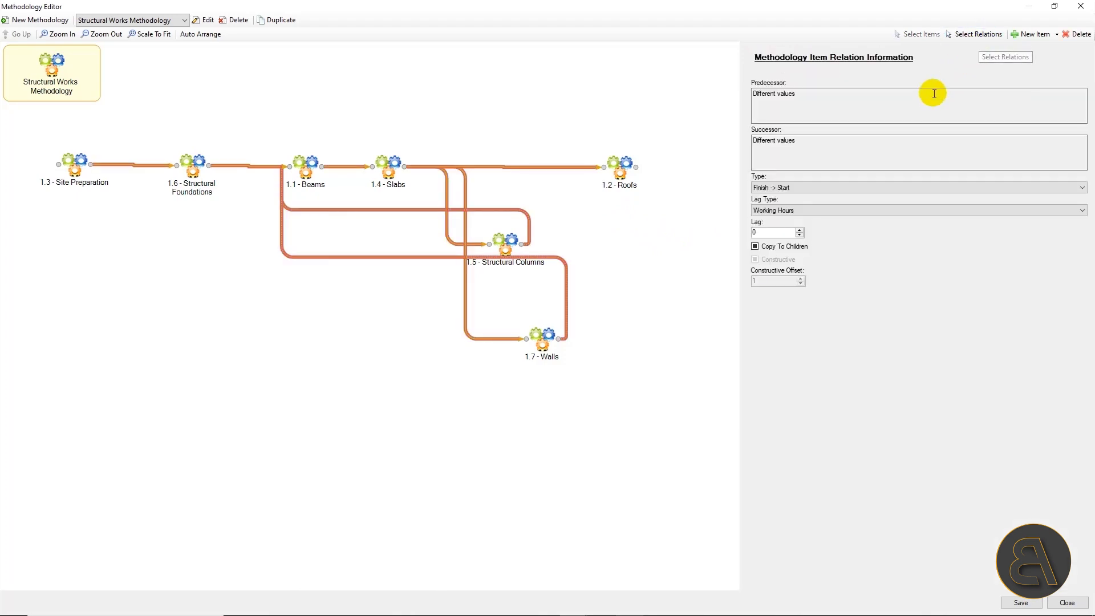
click(755, 246)
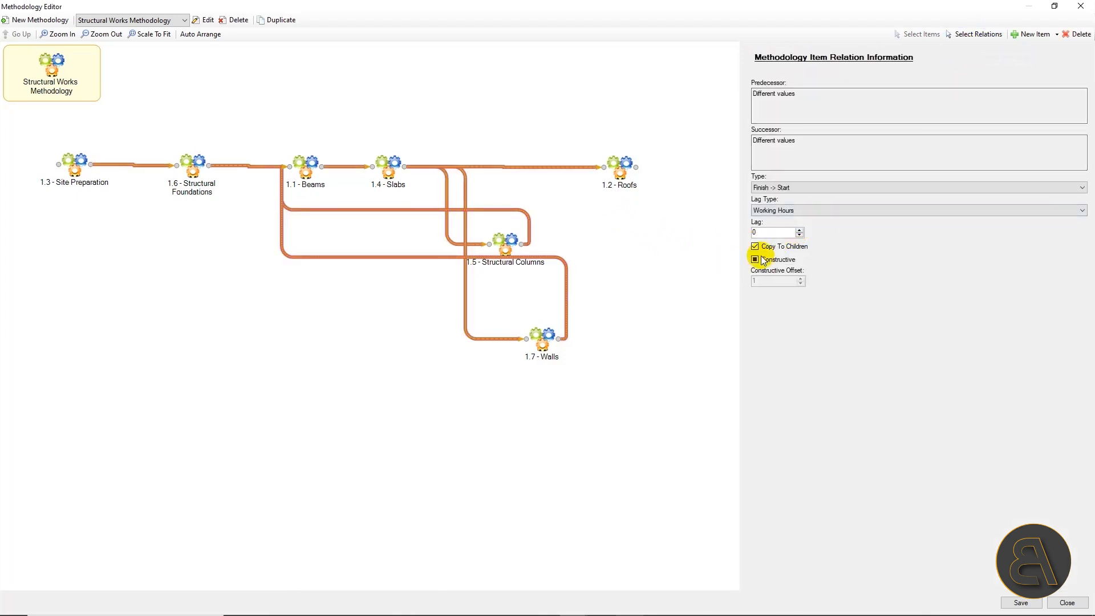
click(679, 271)
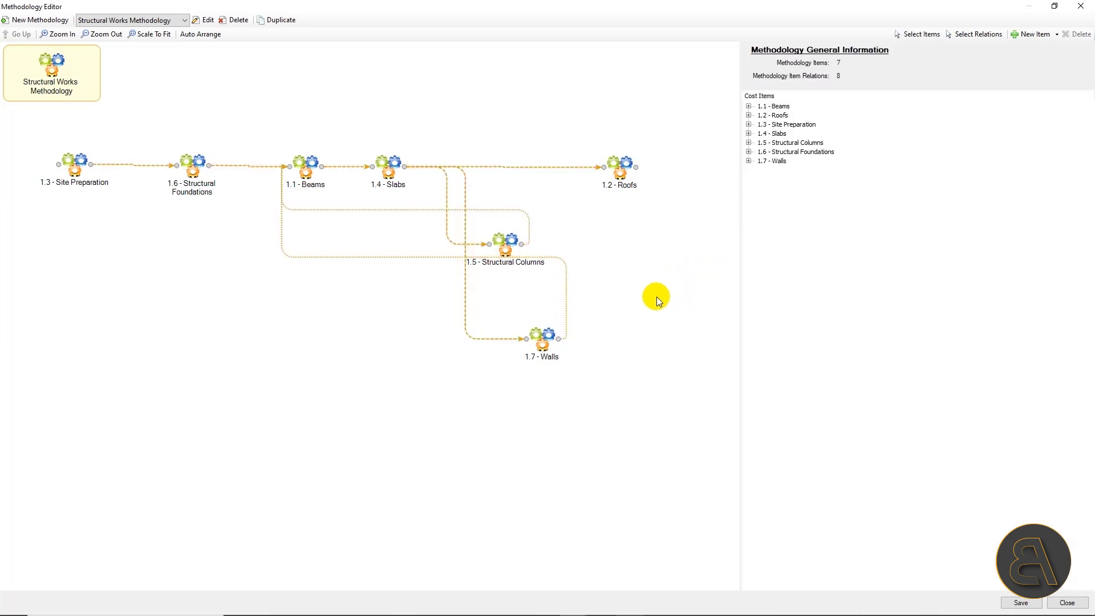
- Keep the relations from Structural Columns and Walls to Beams constructive with a constructive offset of 1, and save the methodology
click(340, 210)
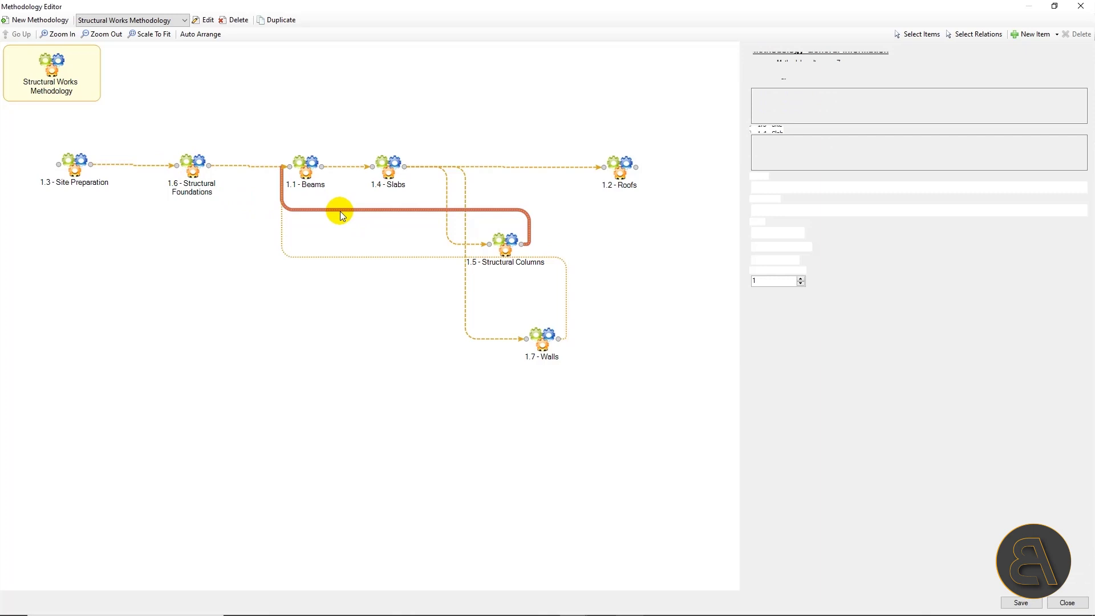
ctrl+click(343, 255)
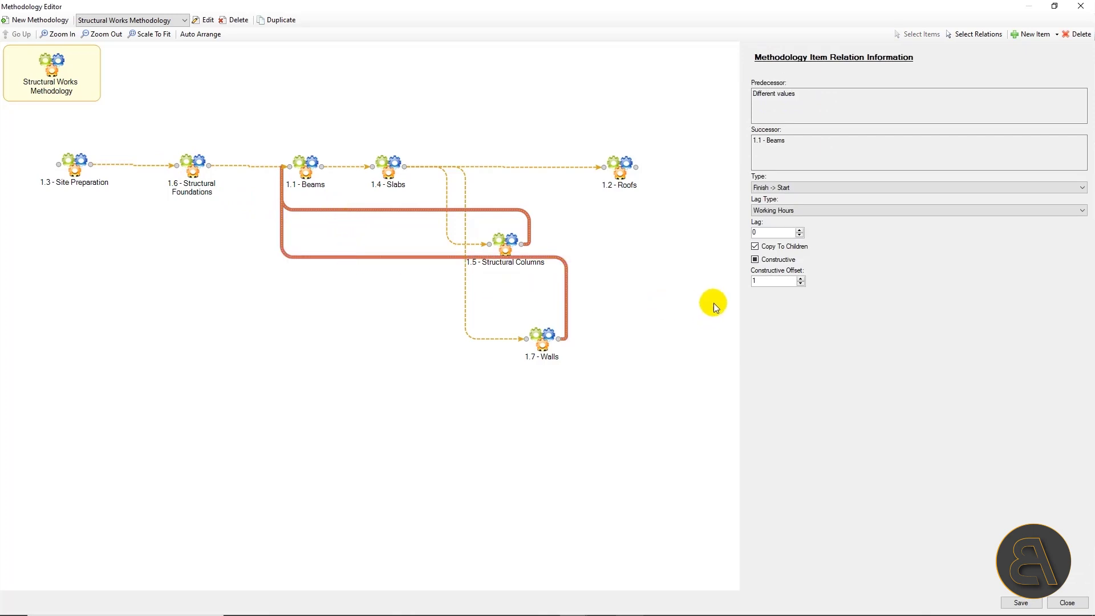
click(755, 260)
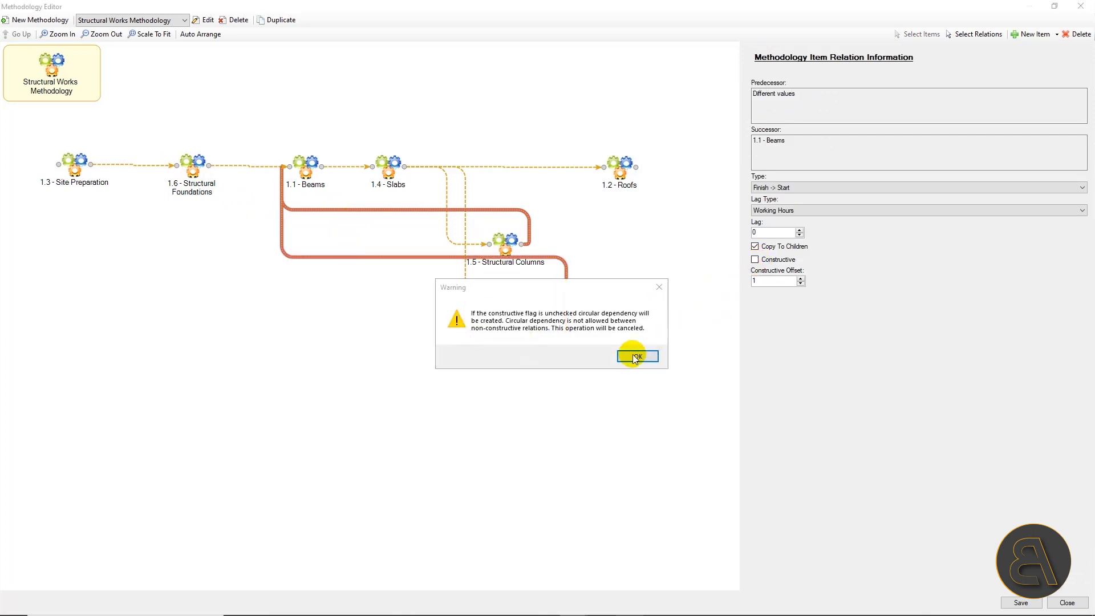
click(638, 356)
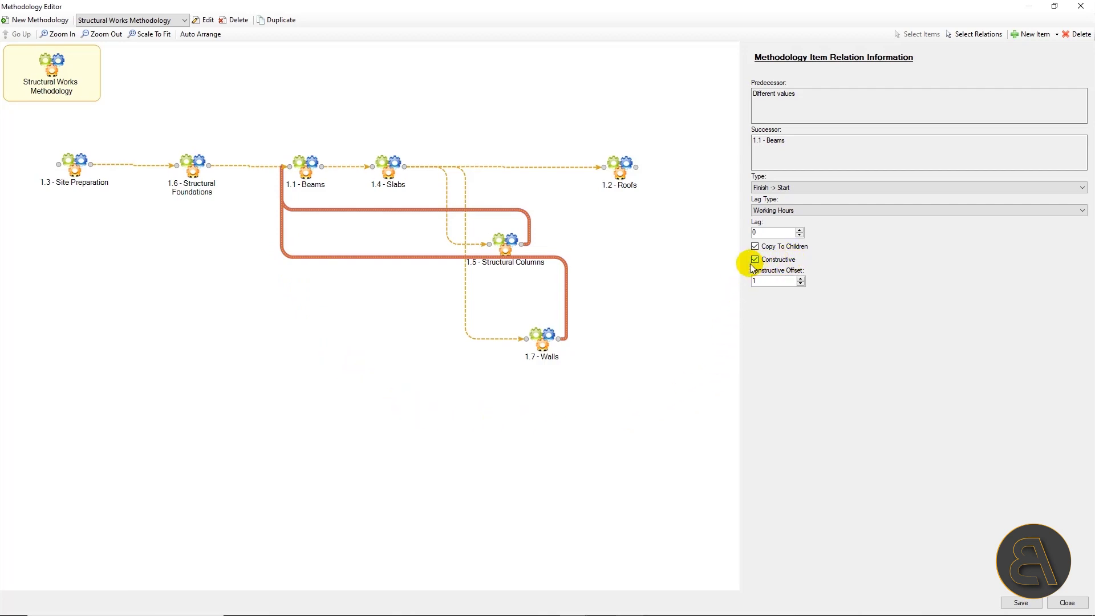
click(770, 281)
key(BackSpace)
text(1)
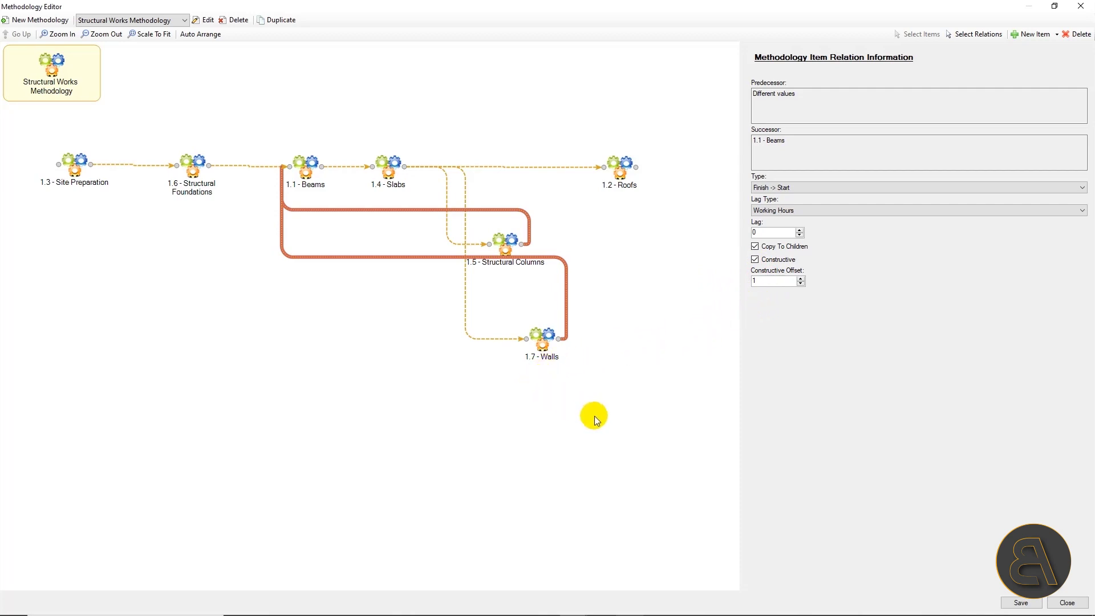
click(1011, 601)
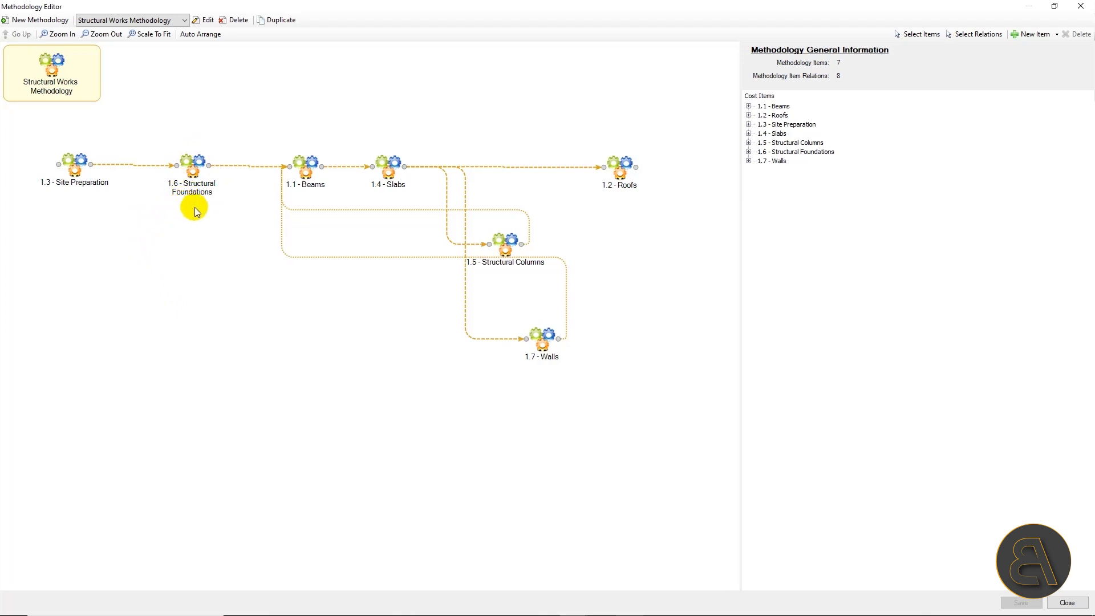
- Add cost items 1.6.1 Foundation piles through 1.6.5 Concrete finishing as separate methodology items inside Structural Foundations
double_click(193, 166)
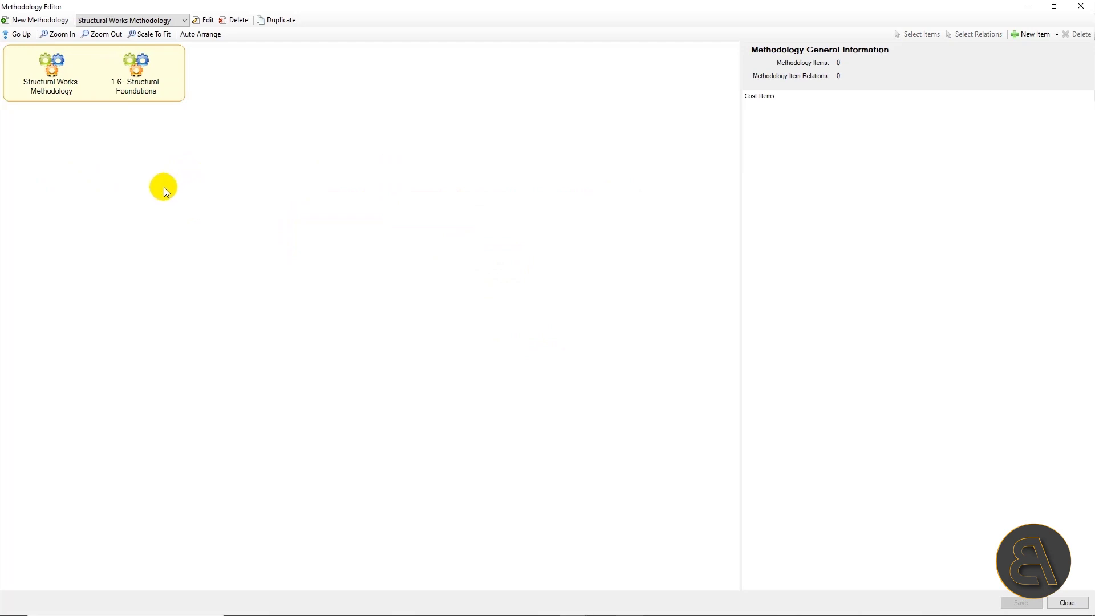
right_click(108, 152)
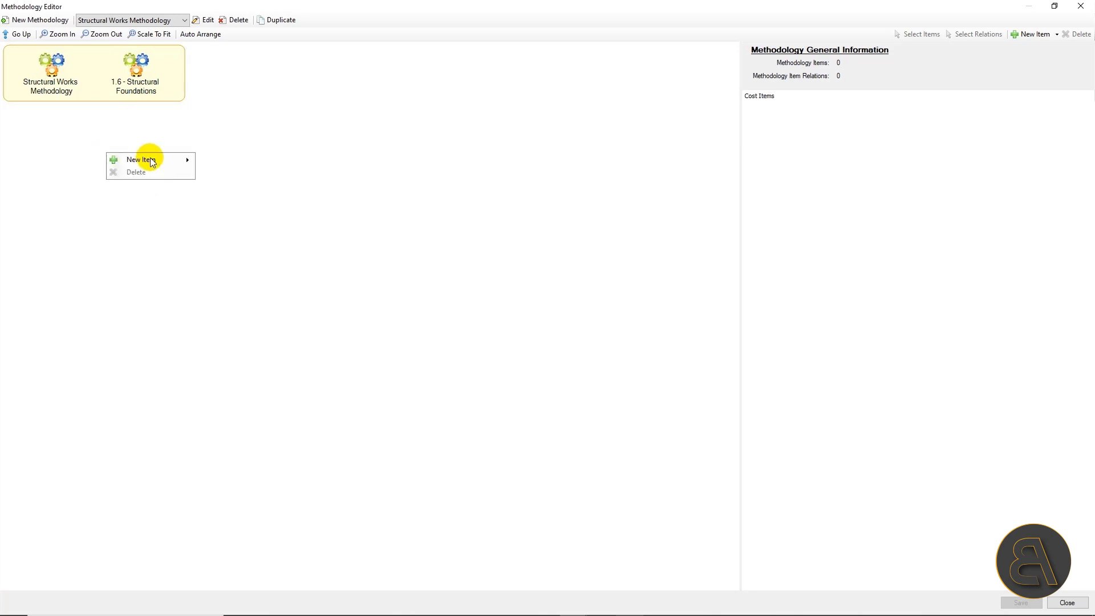
mouse_move(151, 159)
click(228, 172)
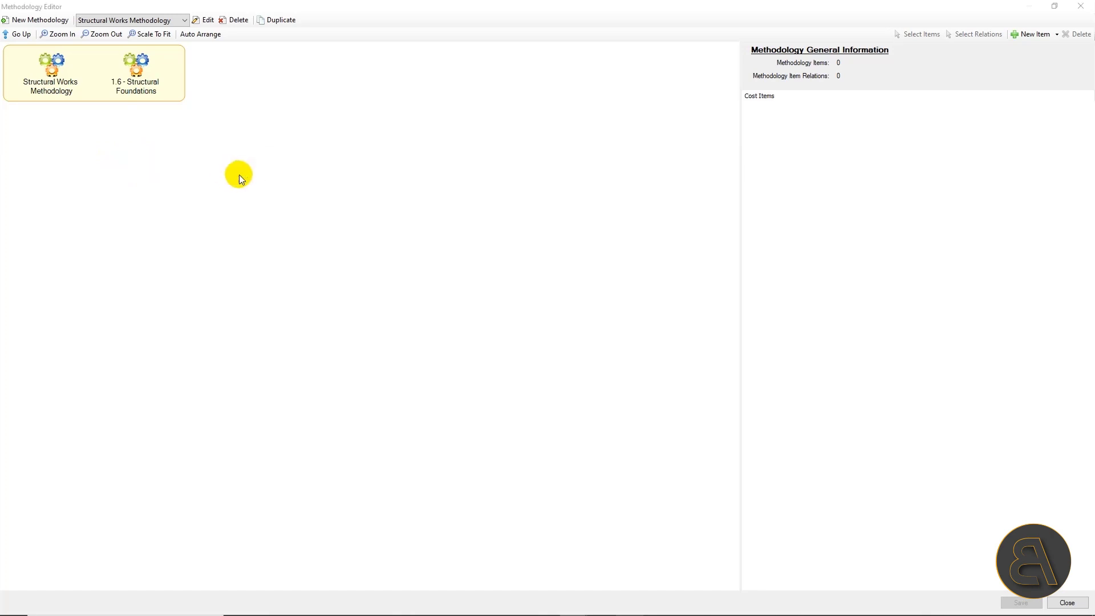
click(341, 151)
click(352, 160)
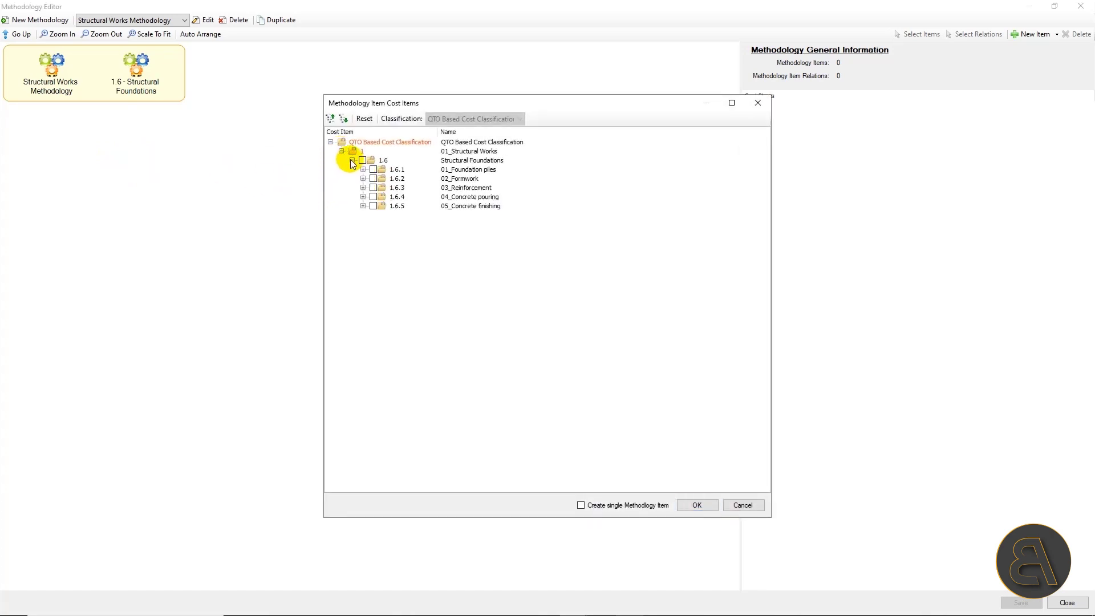
click(392, 170)
shift+click(398, 207)
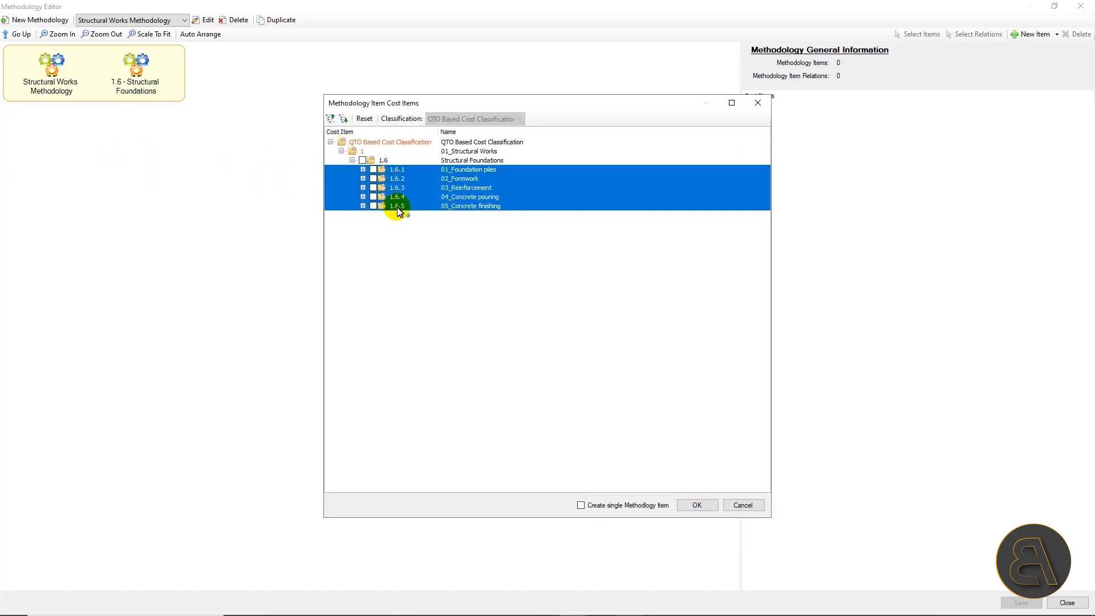
click(446, 192)
click(697, 505)
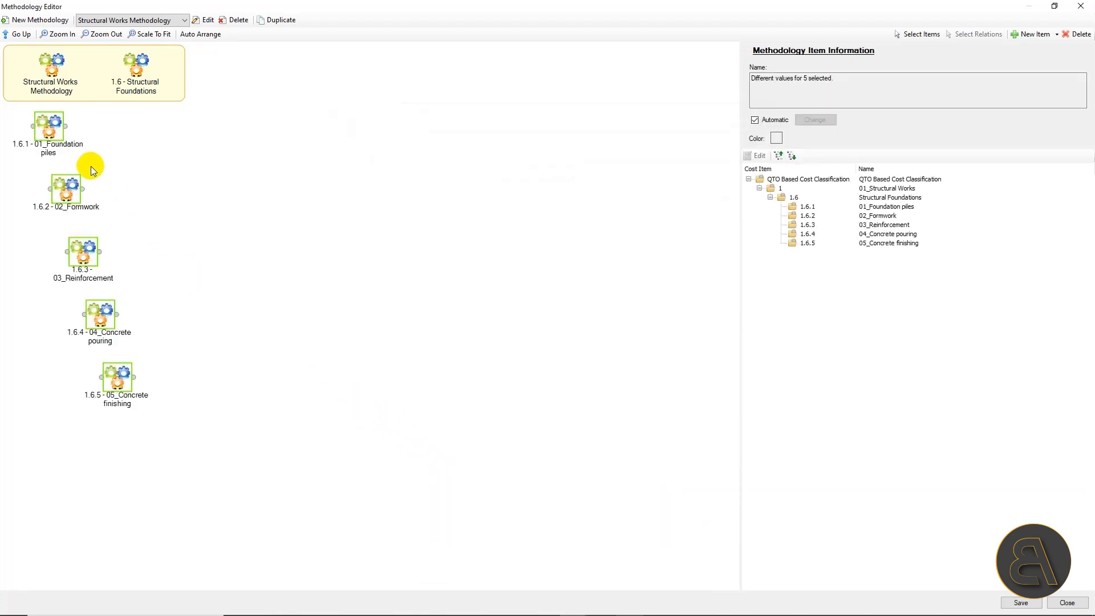
- Link Foundation piles, Formwork, Reinforcement, Concrete pouring and Concrete finishing in sequence with Finish -> Start relations
click(77, 137)
drag(64, 126, 101, 377)
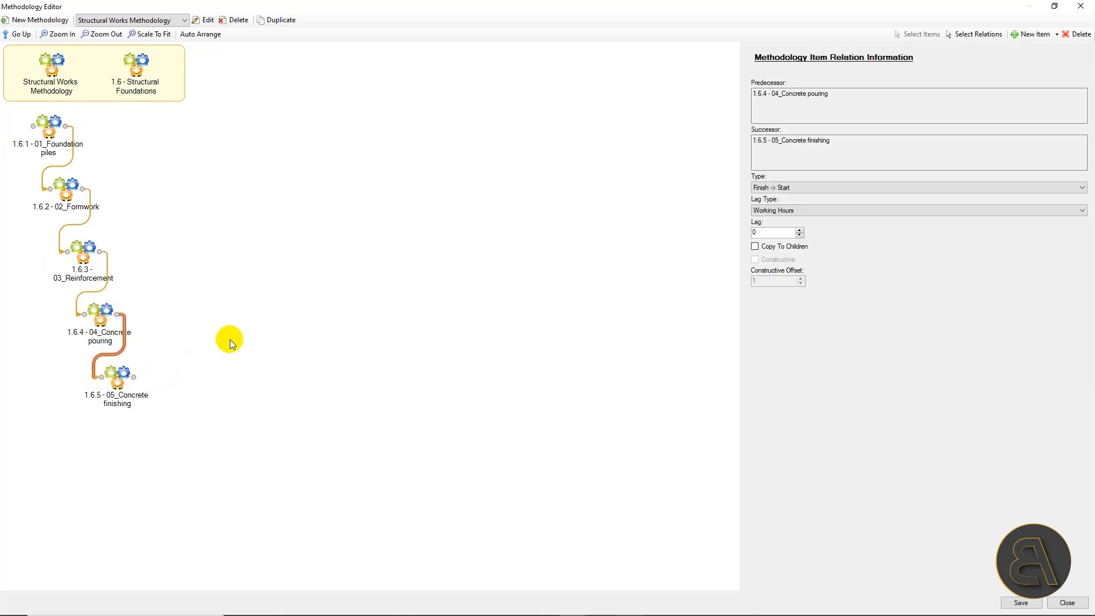
click(231, 339)
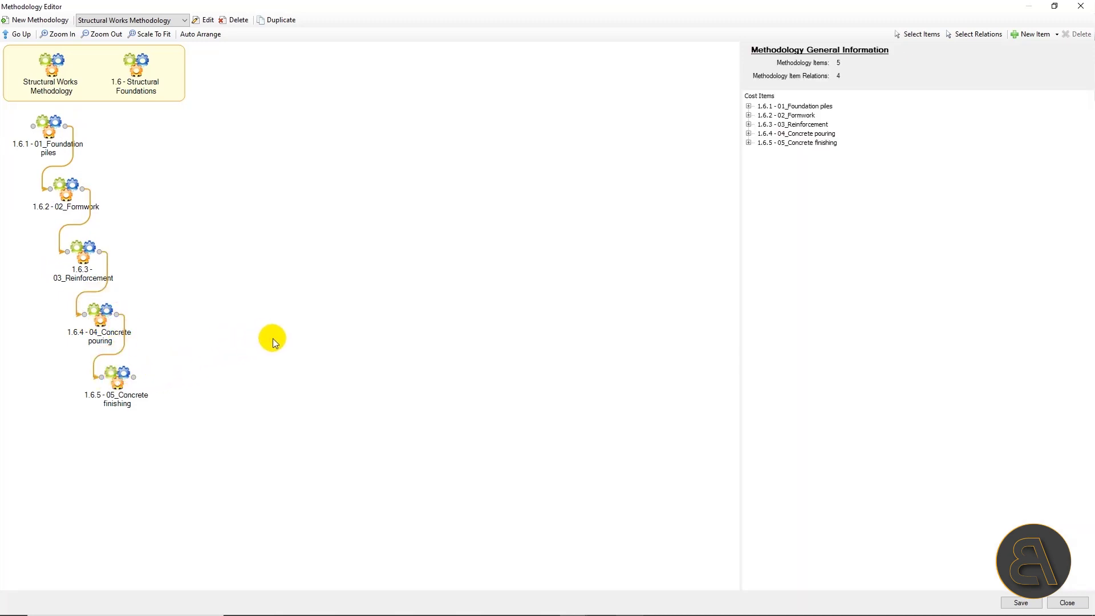
- Enable Copy To Children for all relations inside Structural Foundations and return to the top level of the methodology
click(976, 34)
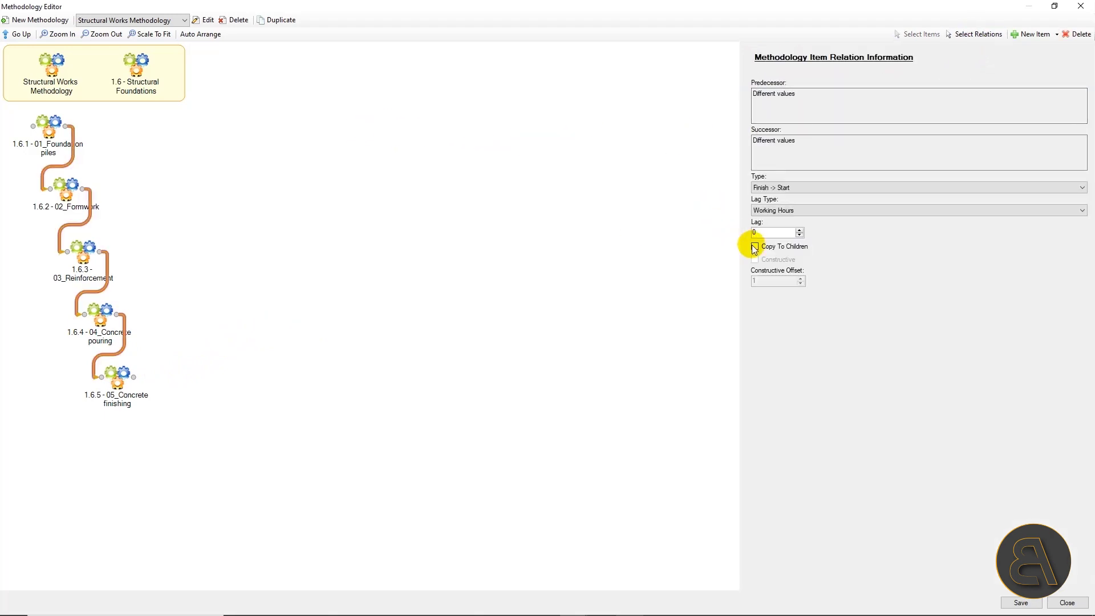
click(756, 247)
click(559, 310)
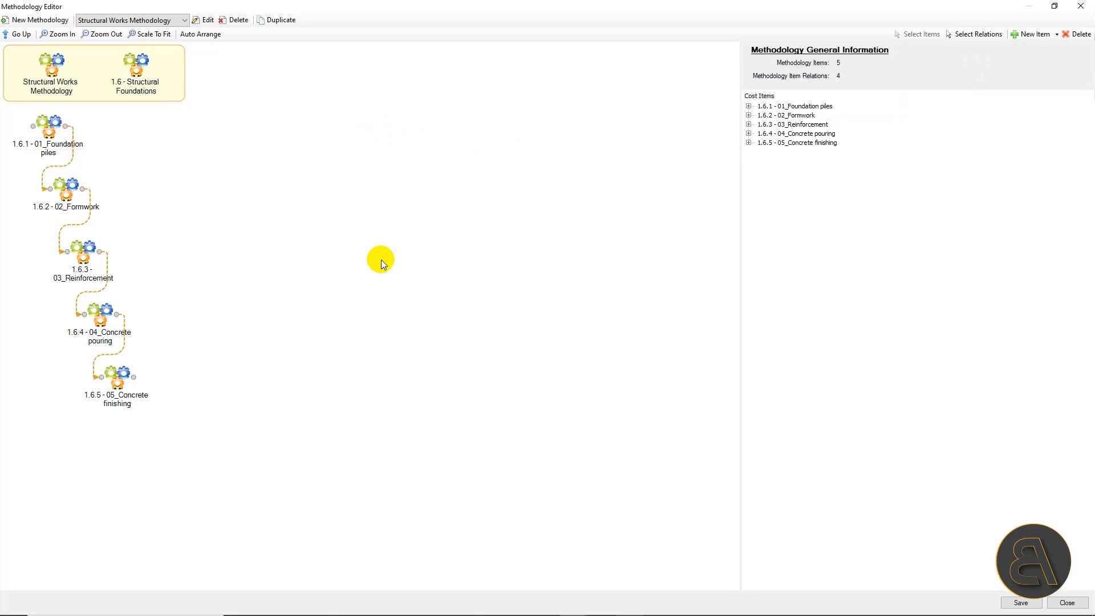
click(20, 34)
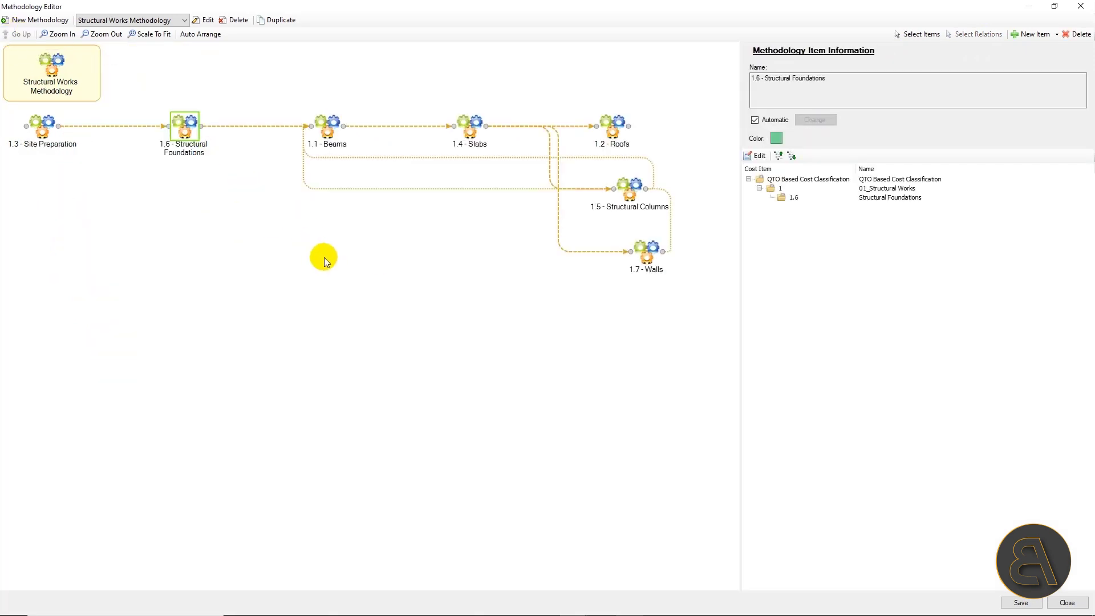
click(330, 175)
click(426, 238)
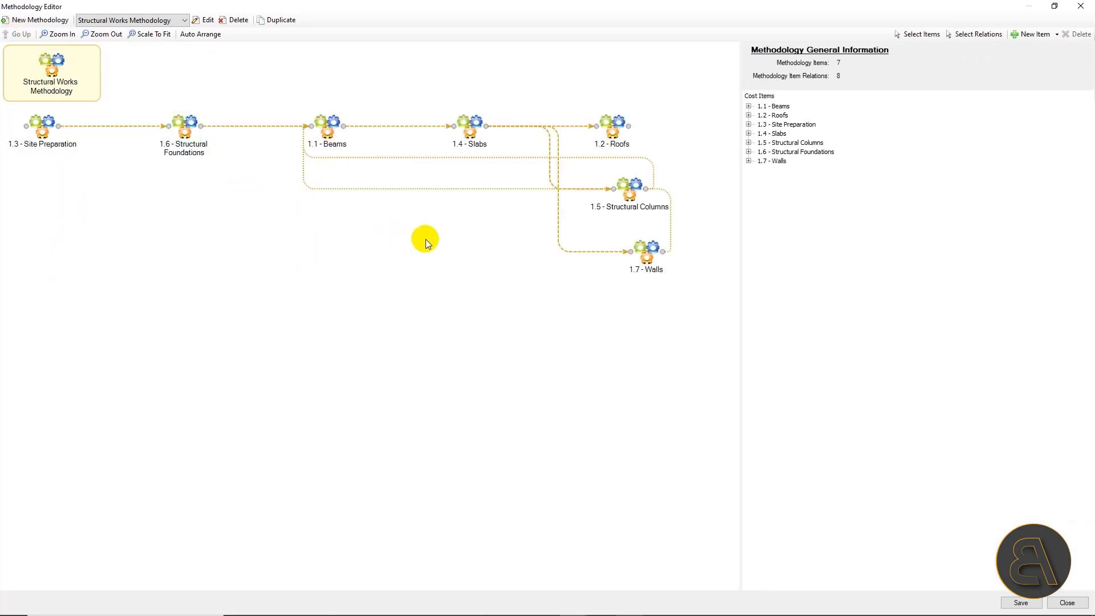
- Add cost item 1.3.1 Sites inside Site Preparation and return to the top level of the methodology
click(42, 133)
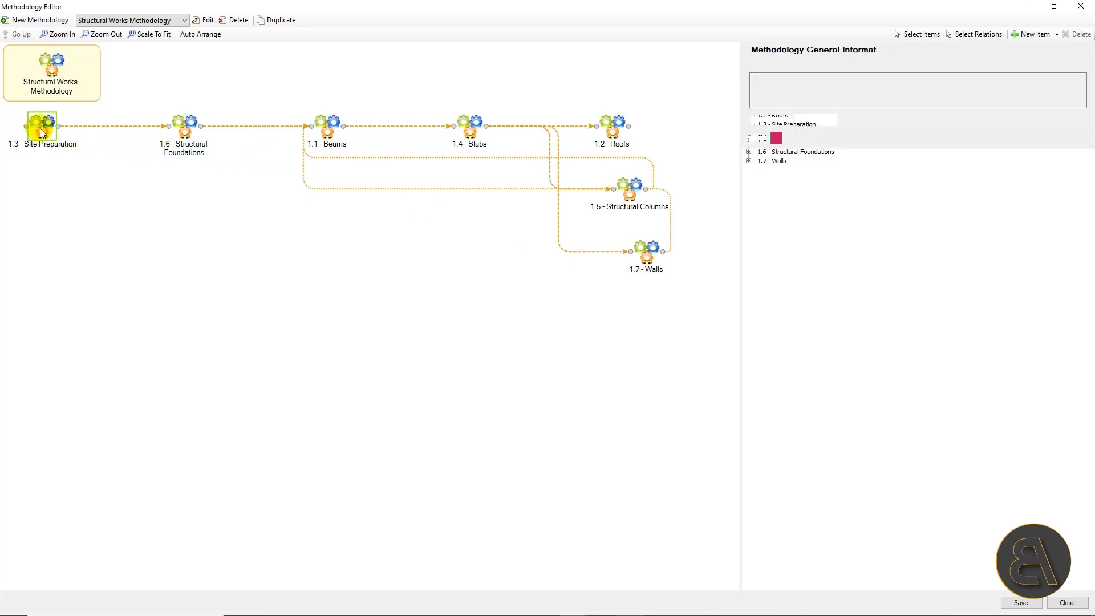
double_click(39, 126)
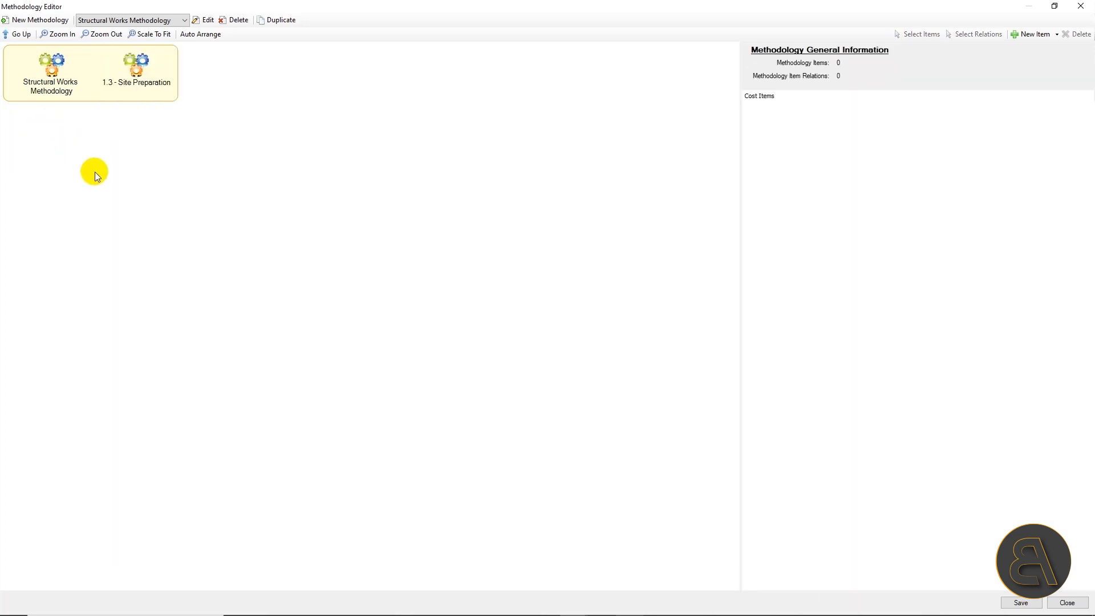
right_click(94, 172)
mouse_move(166, 178)
click(223, 193)
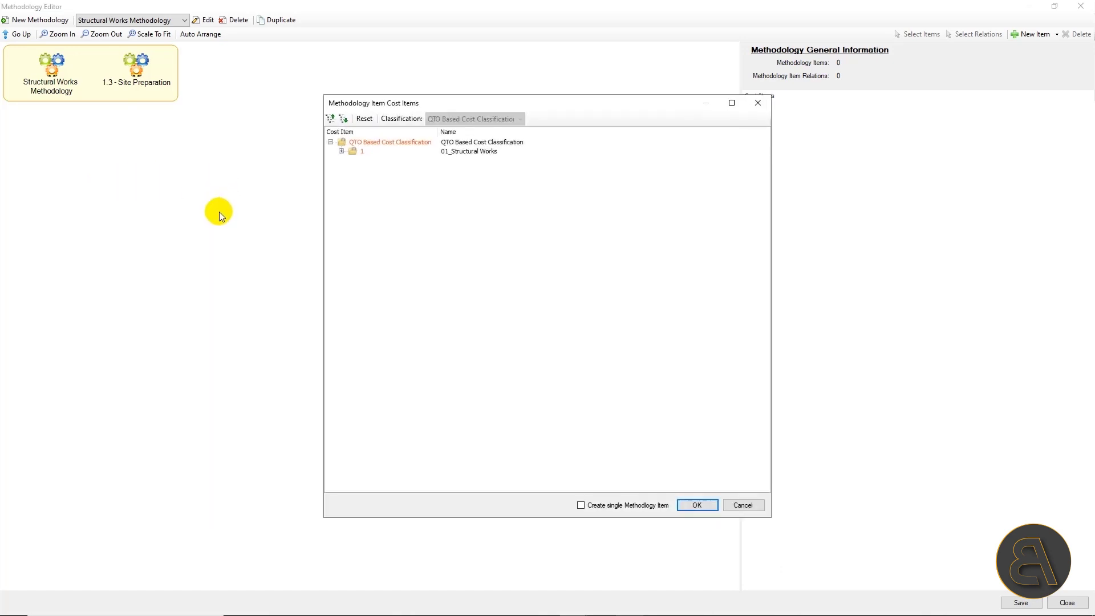
click(341, 151)
click(351, 160)
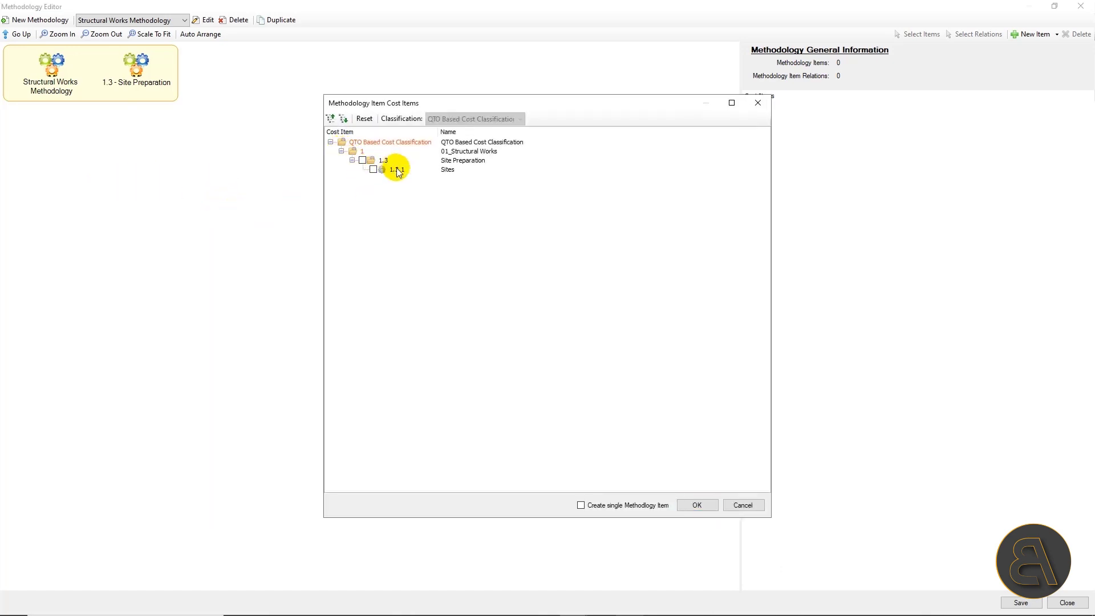
click(383, 171)
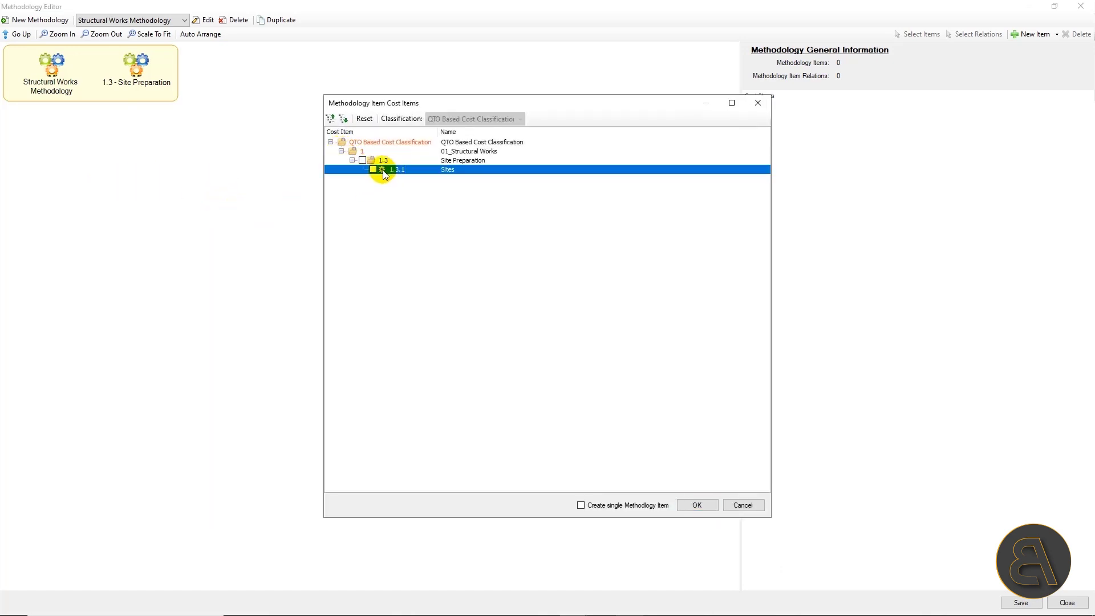
click(688, 505)
click(21, 35)
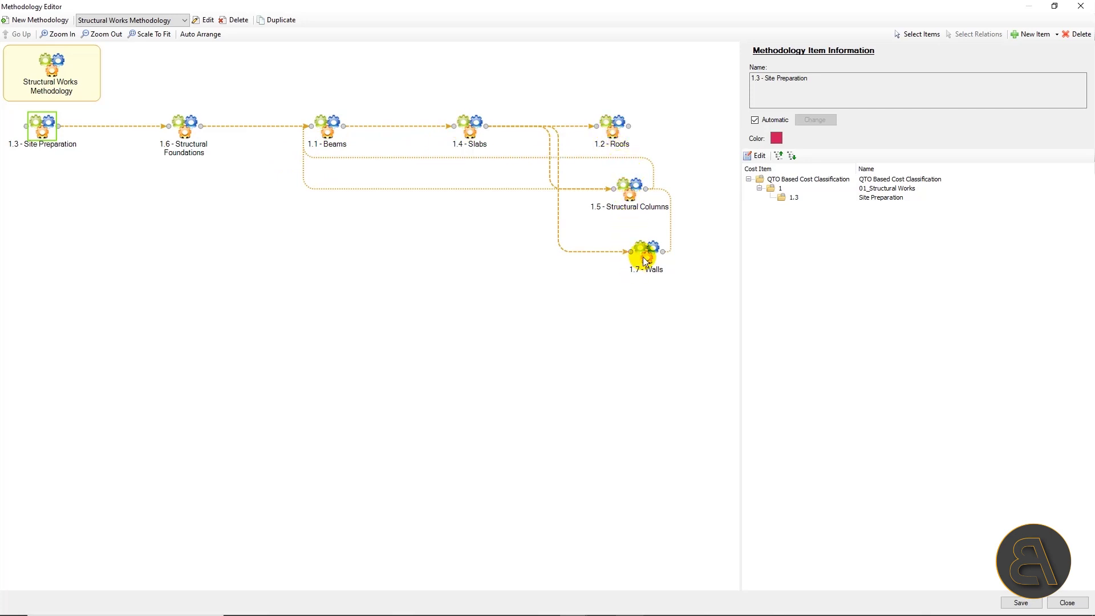
click(556, 552)
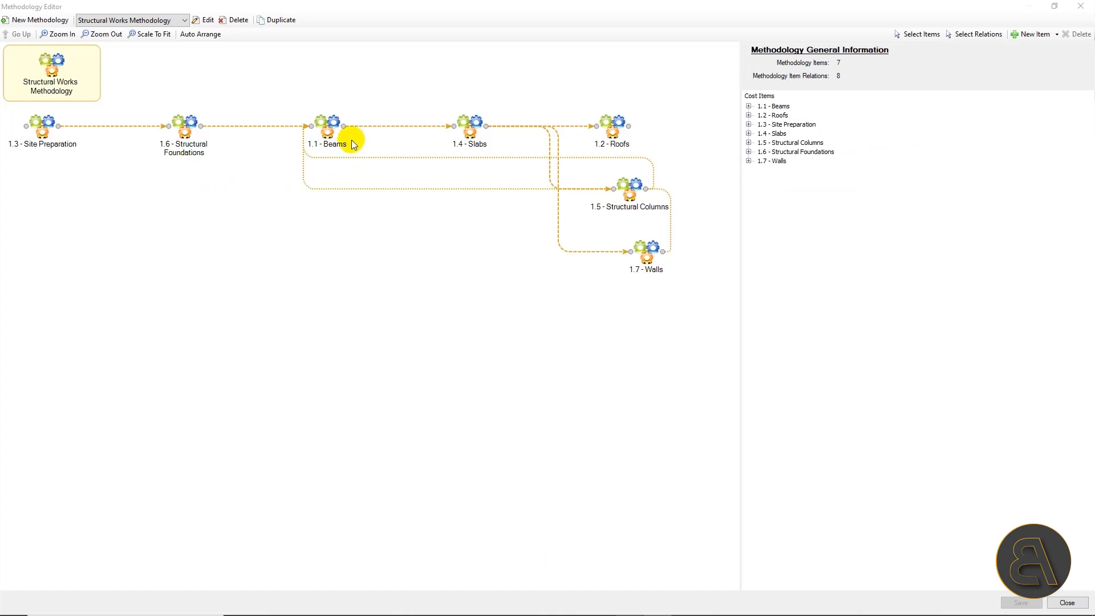
- Examine the sub-items of Beams and the settings of the relation from Formwork to Reinforcement
click(331, 126)
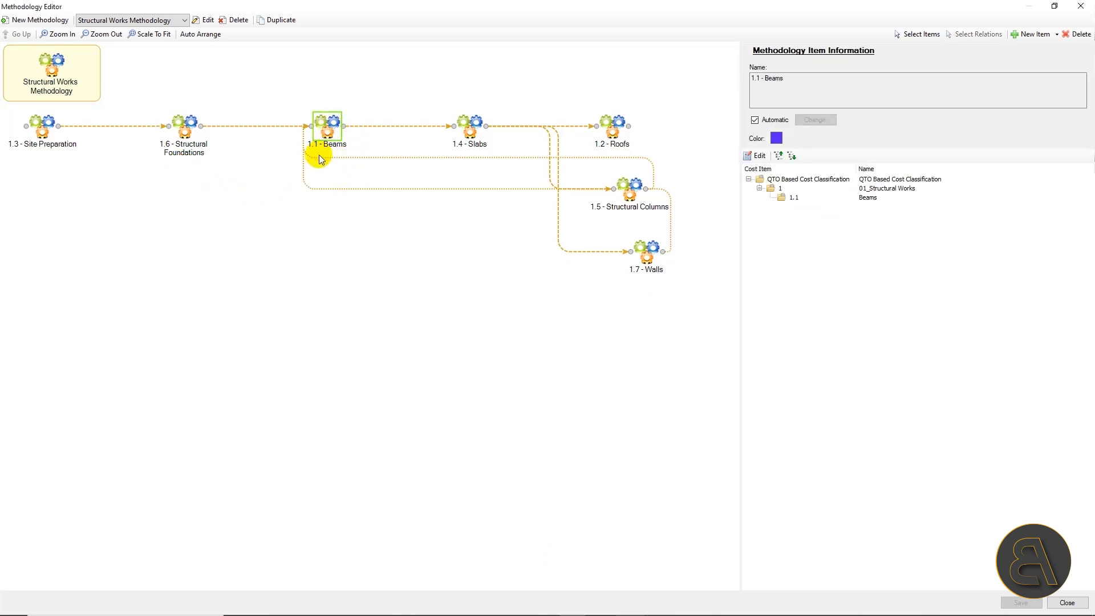
double_click(328, 126)
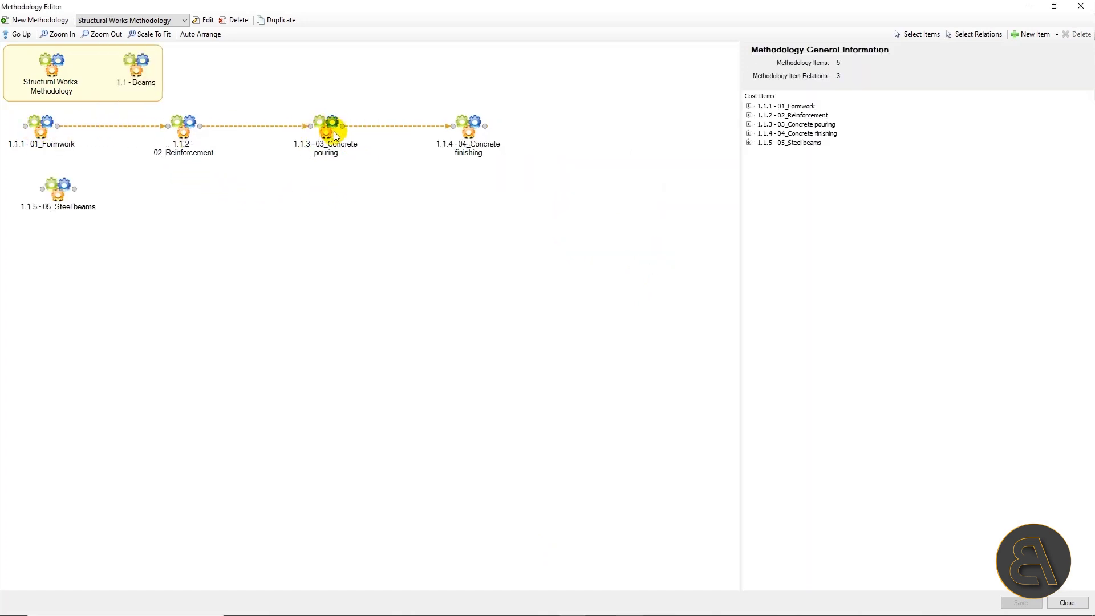
click(114, 125)
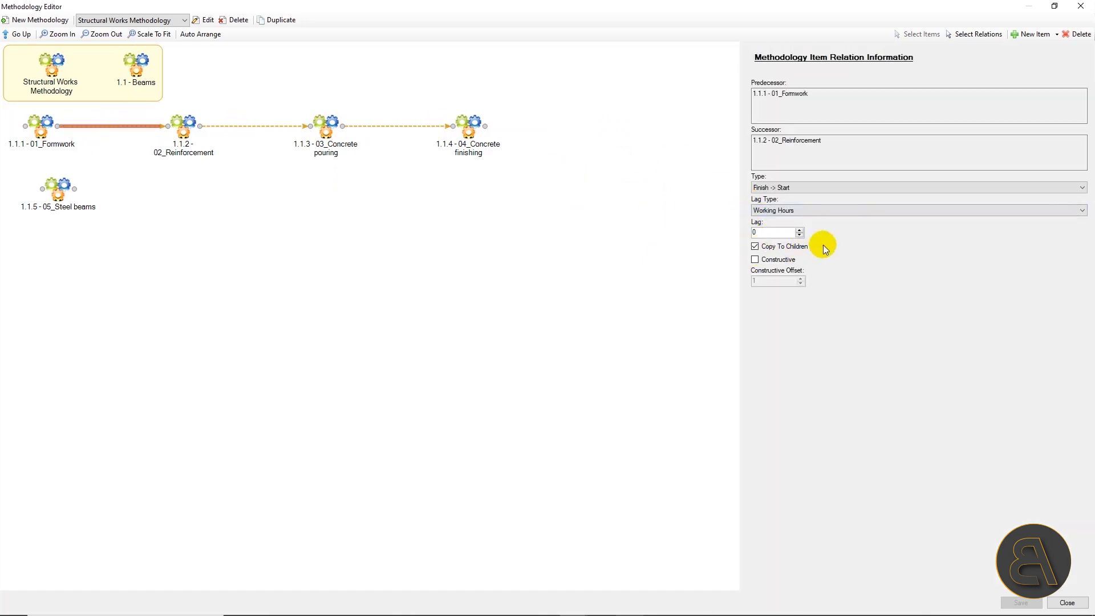
click(136, 190)
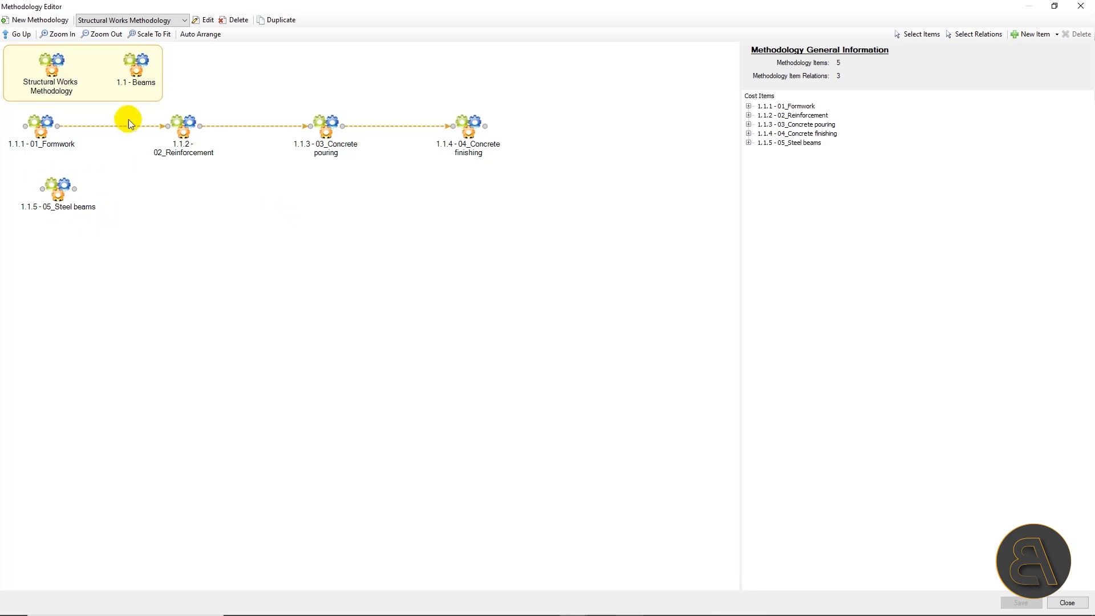
click(17, 34)
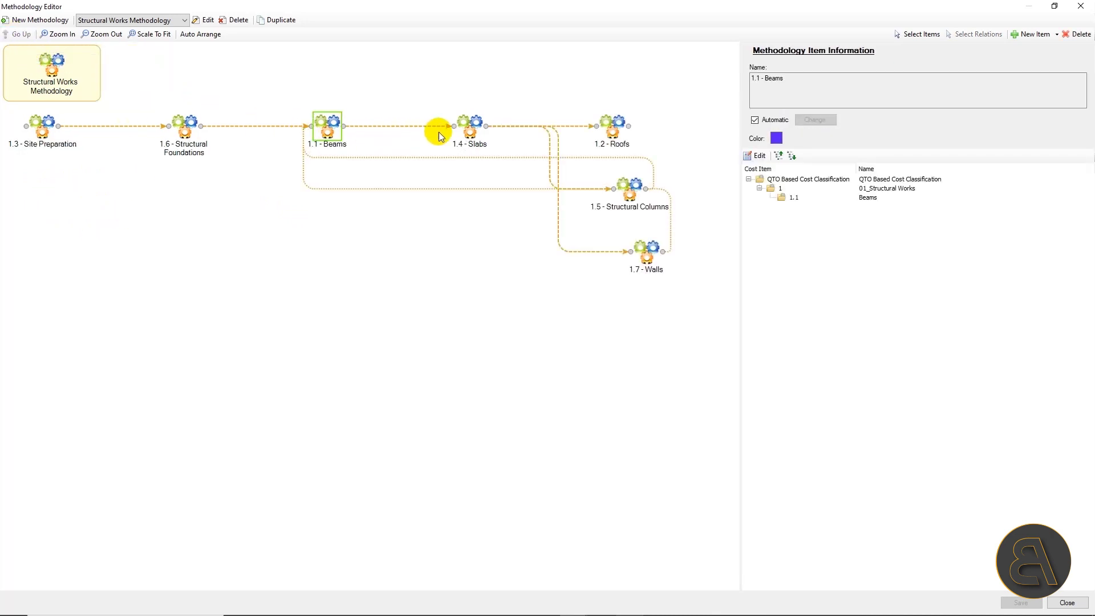
- Examine the sub-item sequences of Slabs, Roofs, Structural Columns and Walls, and close the Methodology Editor
double_click(471, 127)
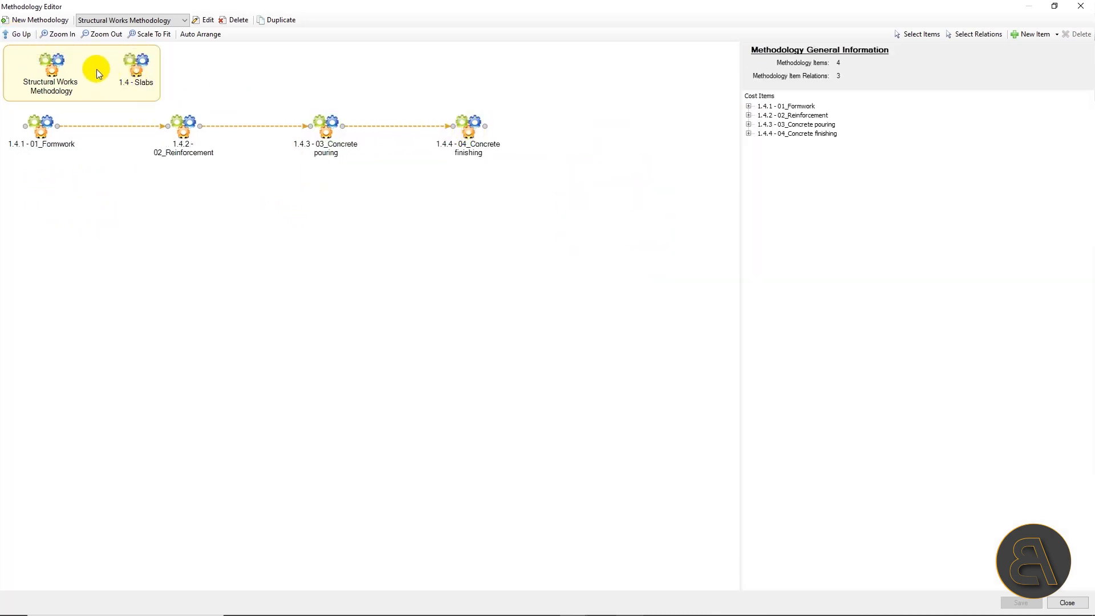
click(17, 35)
click(616, 126)
double_click(616, 125)
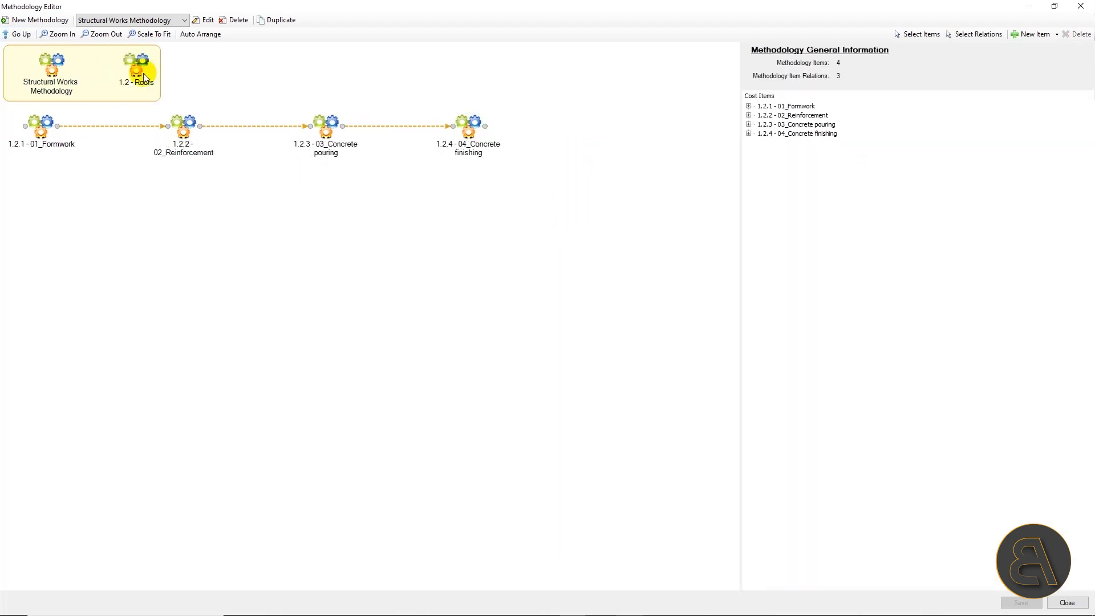
click(24, 37)
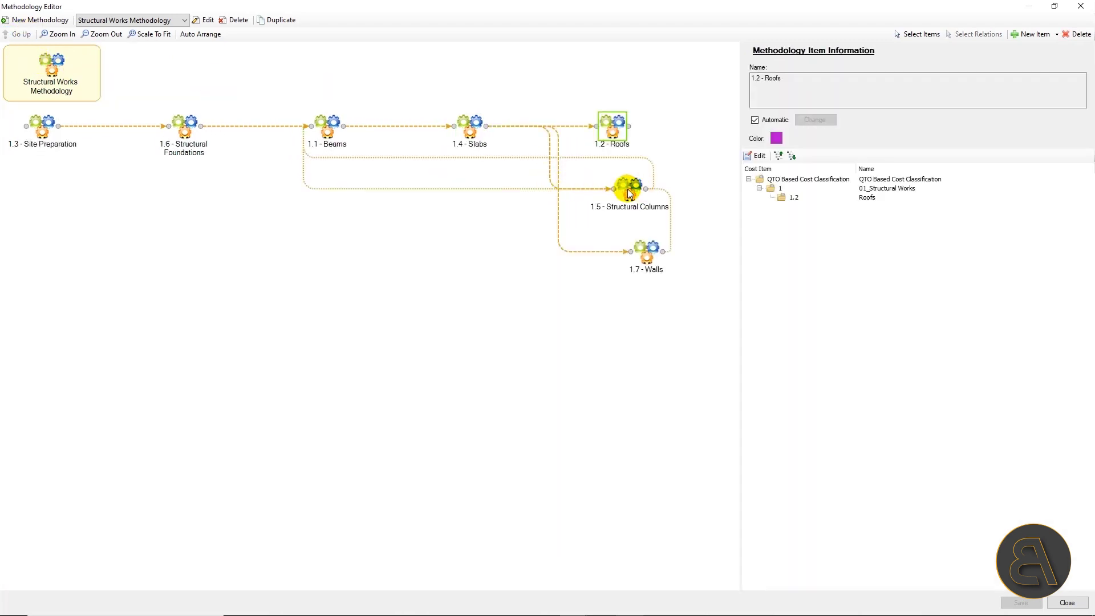
double_click(629, 191)
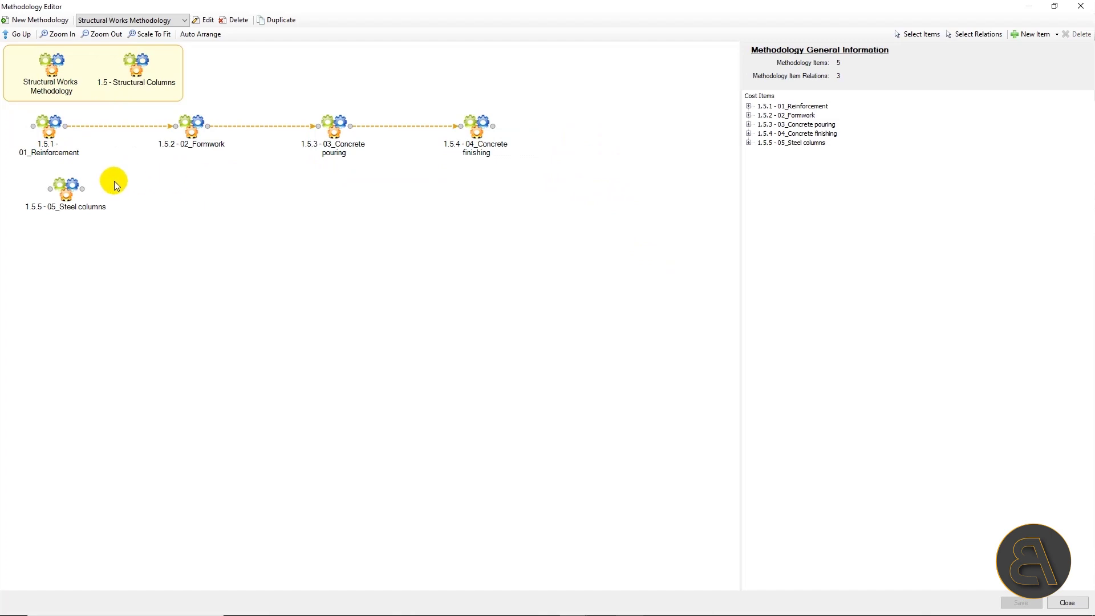
click(21, 34)
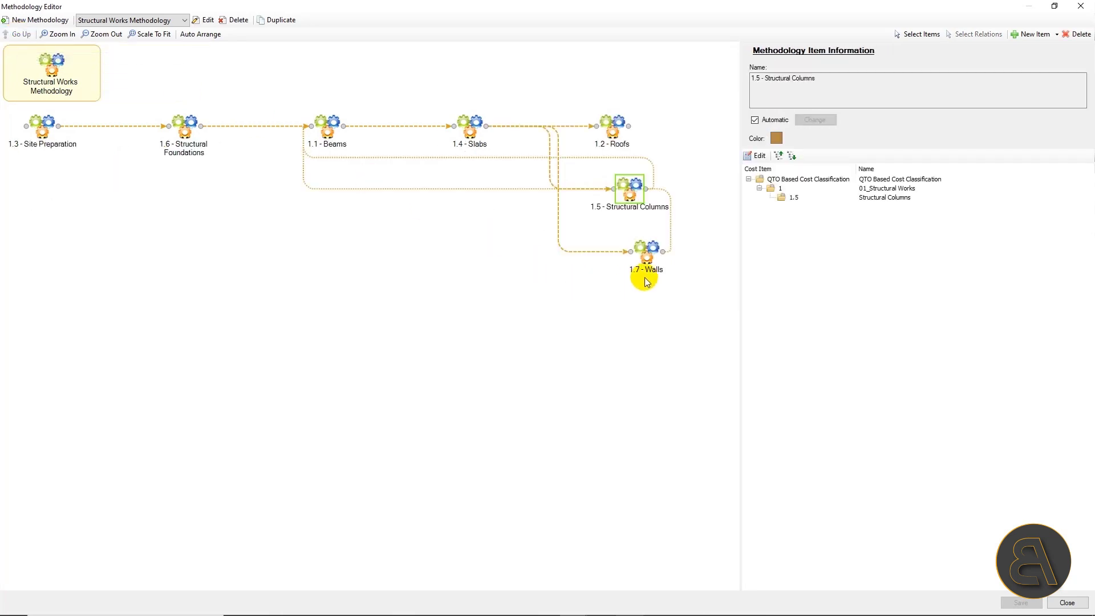
double_click(648, 256)
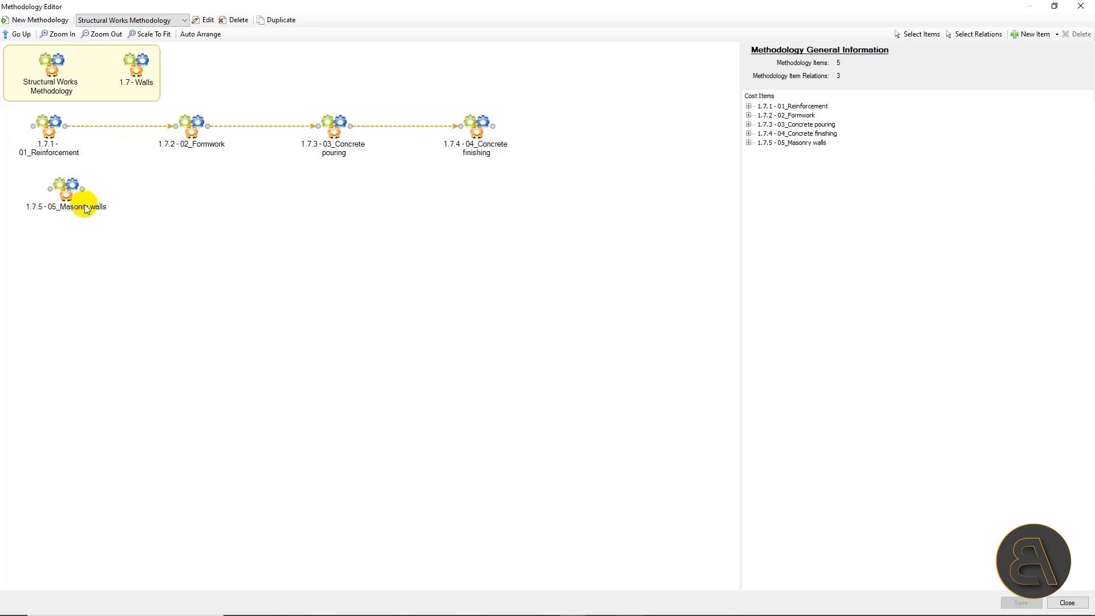
click(17, 34)
click(1067, 603)
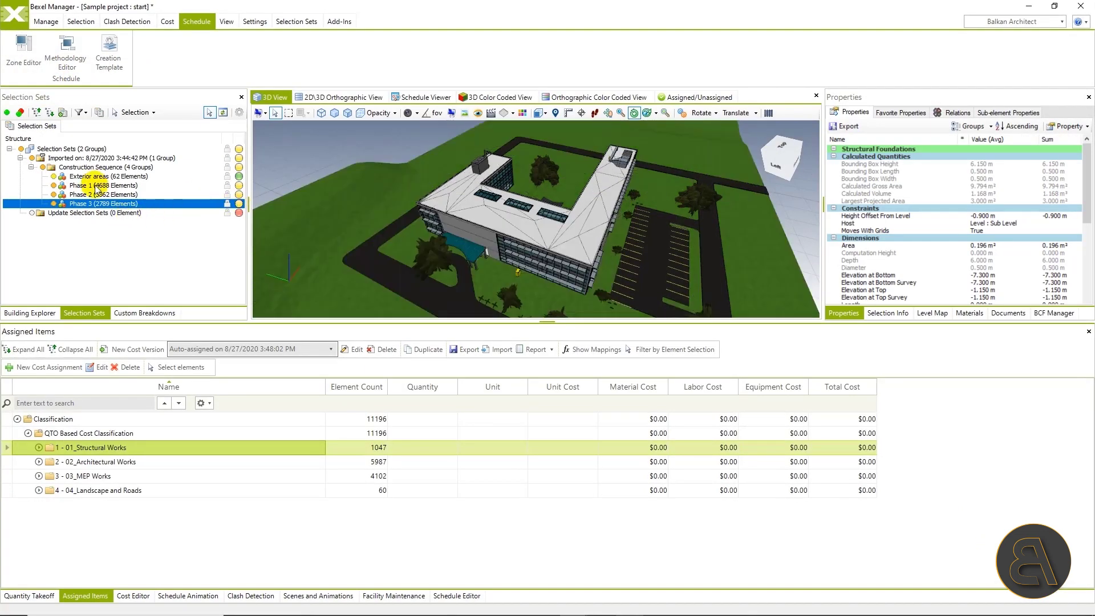
- Start a new schedule creation template and name it Structural Works Template
click(106, 54)
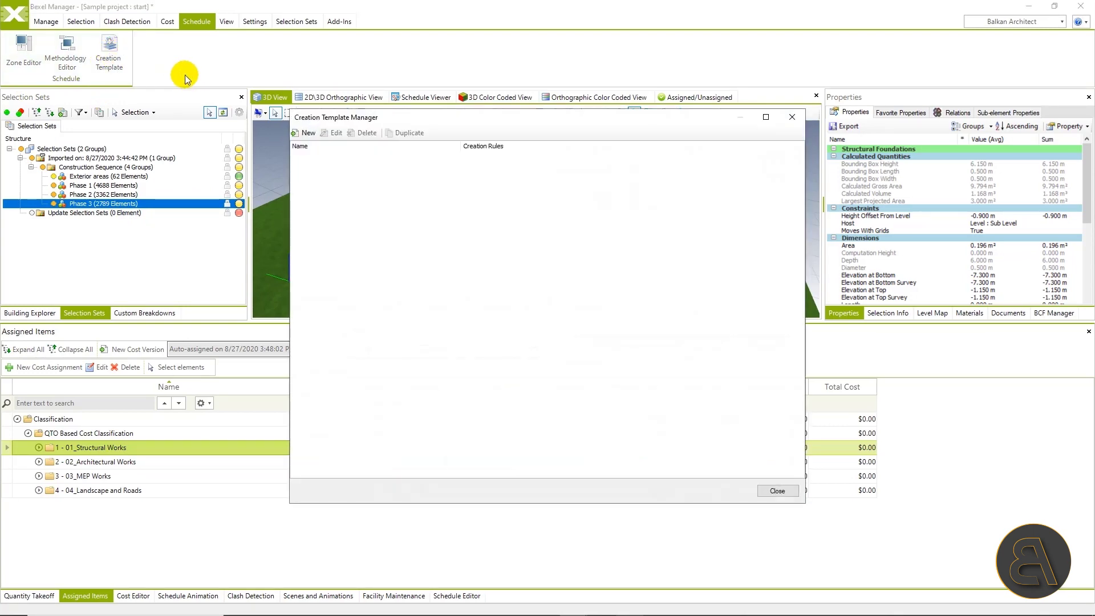
click(309, 133)
click(353, 133)
text(Structural Works)
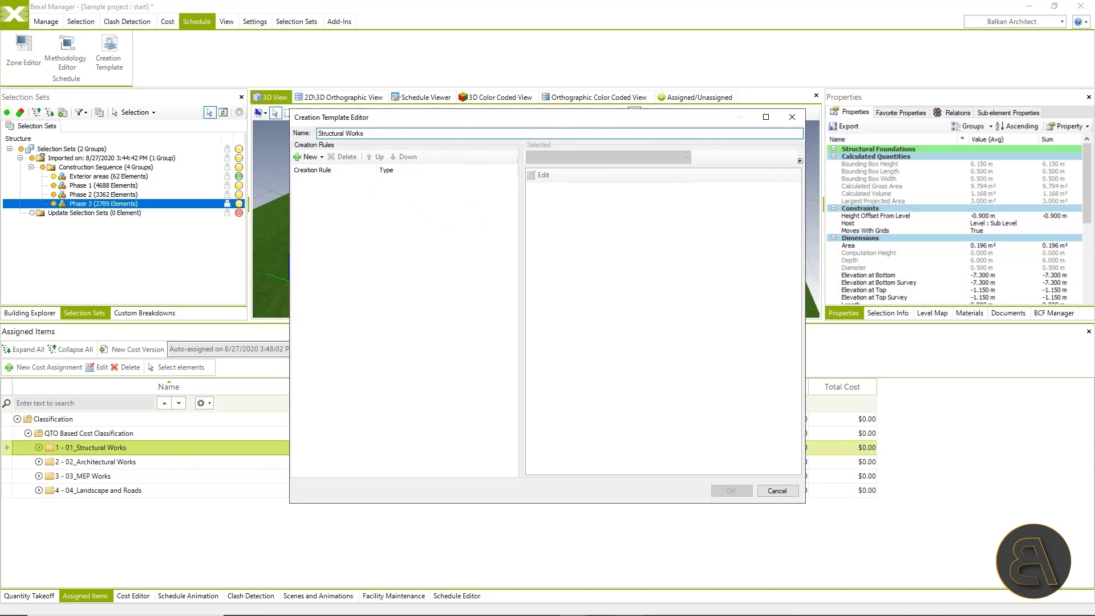
text( Template)
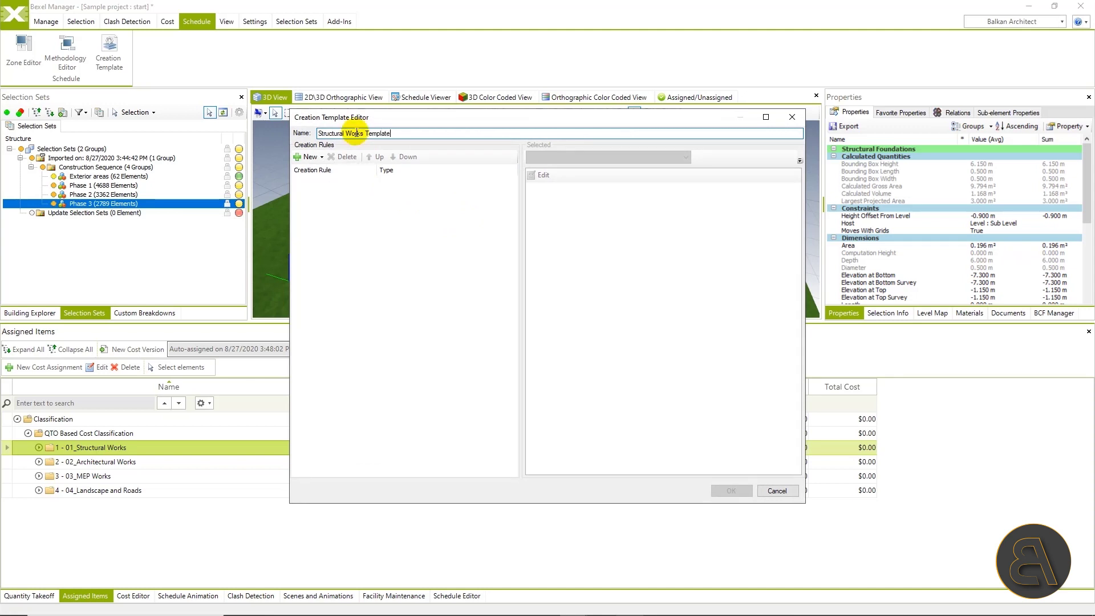
click(354, 246)
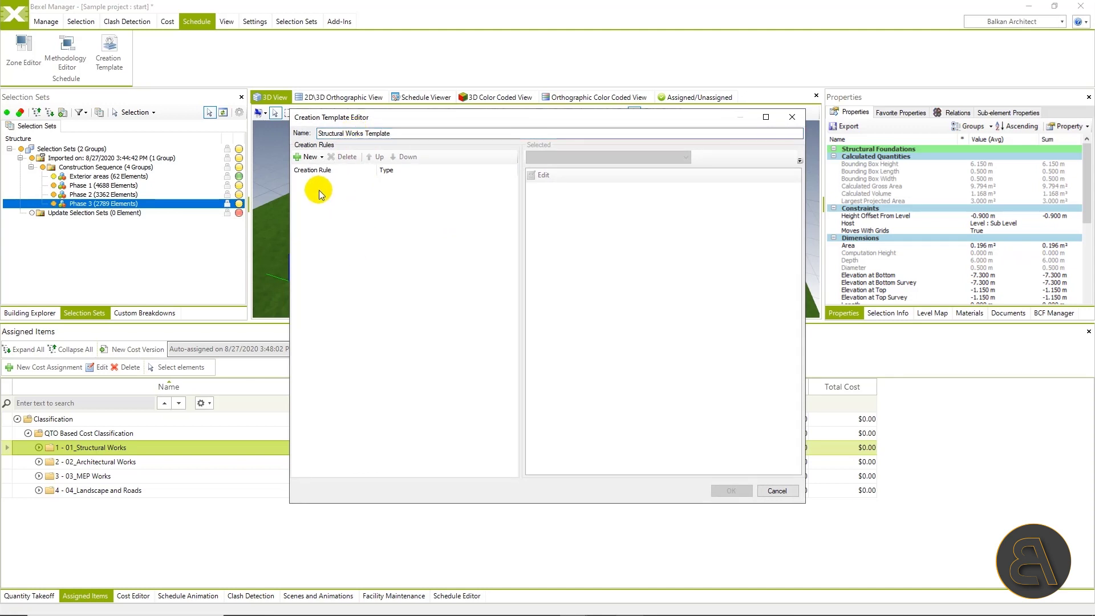
- Add a Reference Children Based creation rule for the methodology levels, using Structural Works Methodology at level 1
click(313, 156)
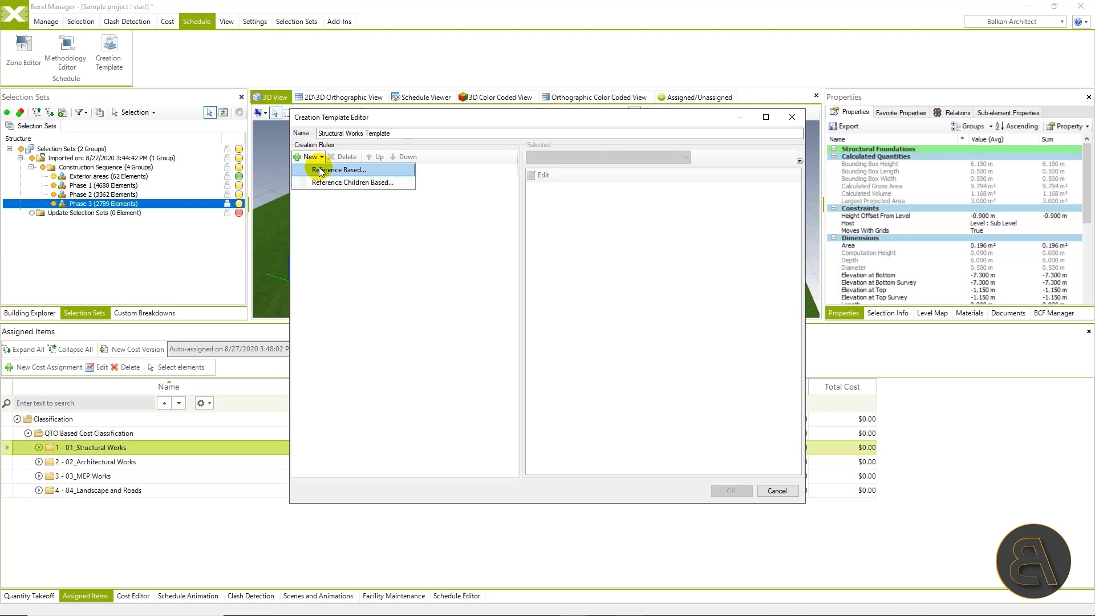
click(321, 170)
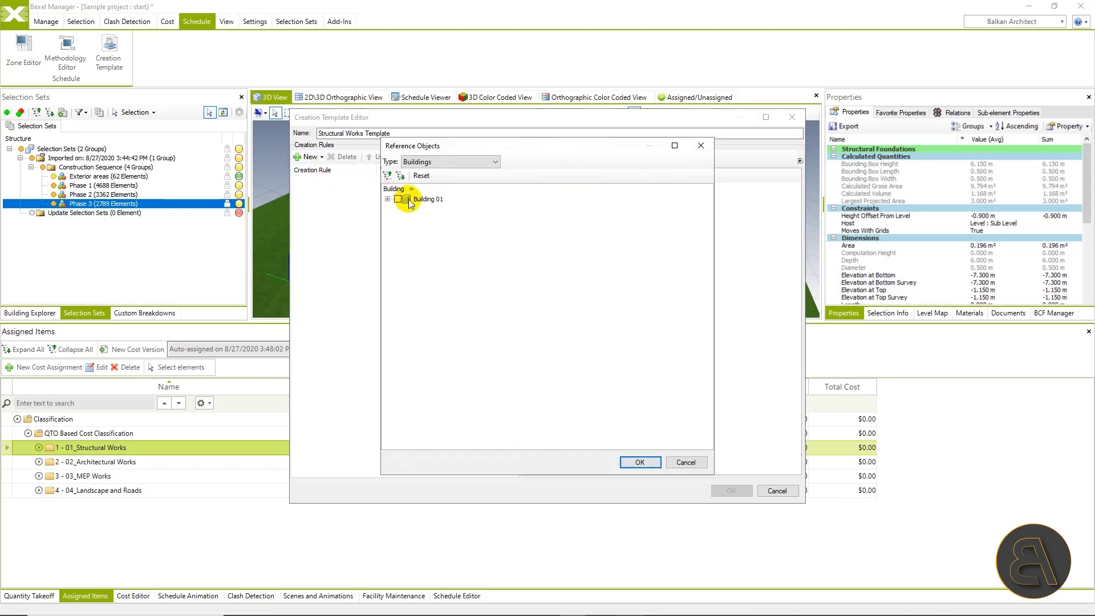
click(460, 163)
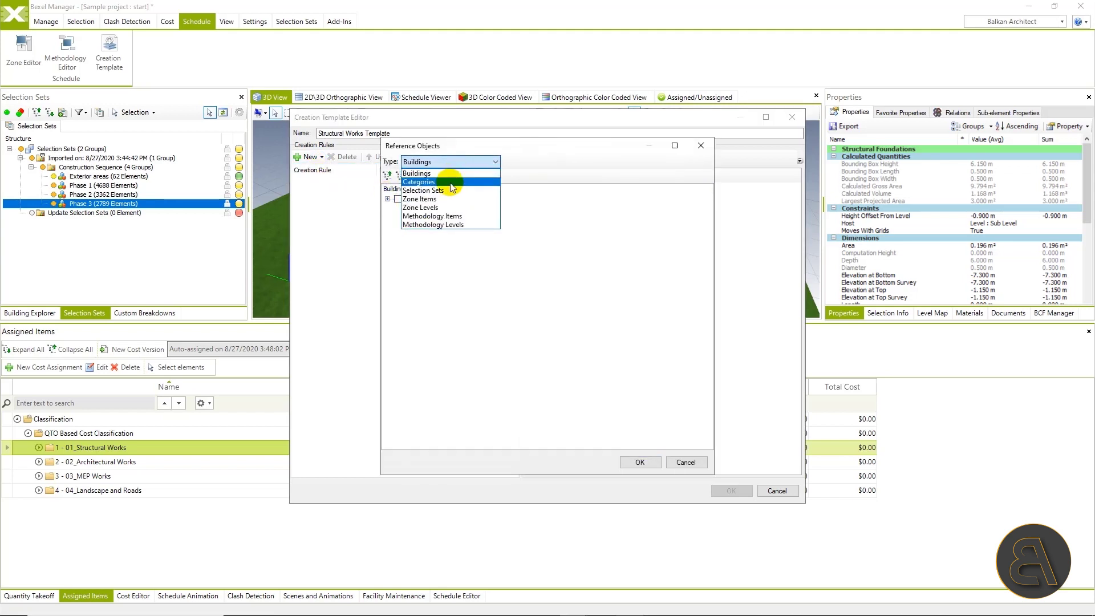
click(439, 225)
click(398, 199)
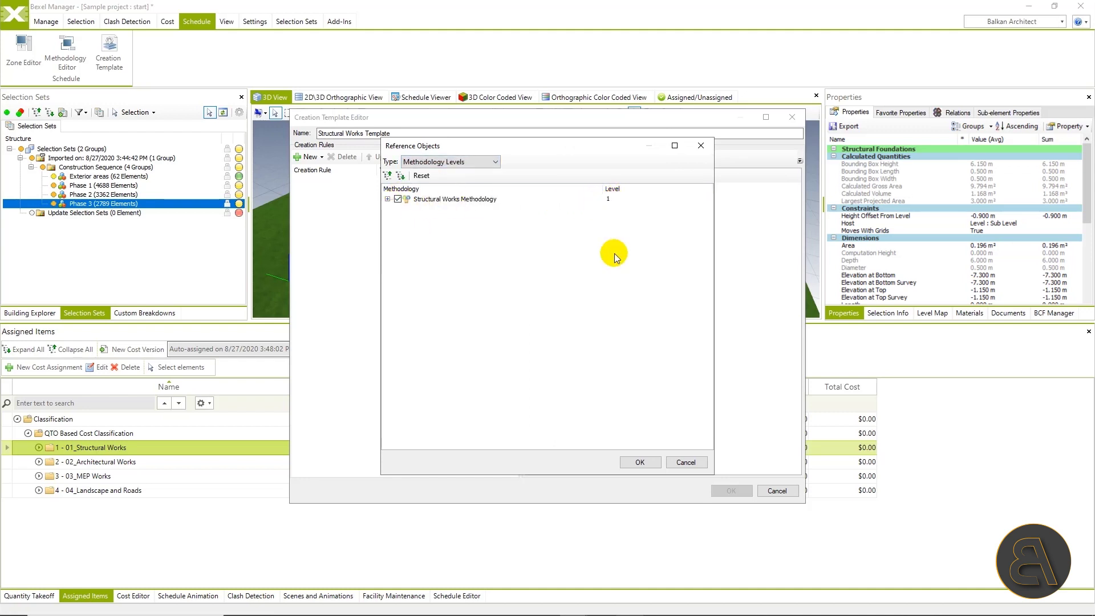
click(634, 463)
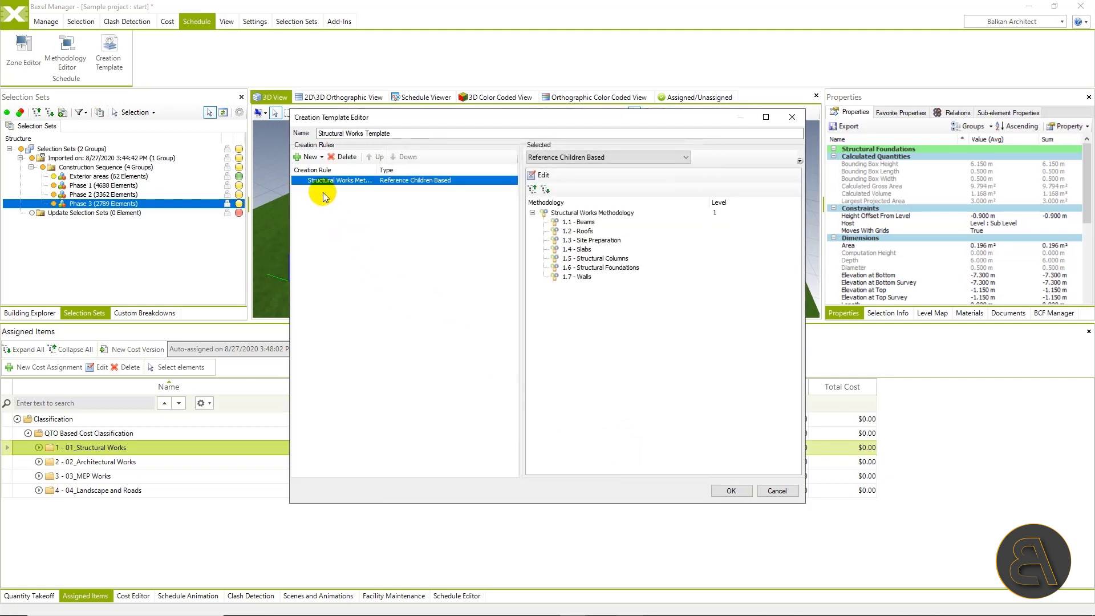
- Add a second Reference Children Based rule for Structural Works Methodology with its level set to 2
click(321, 158)
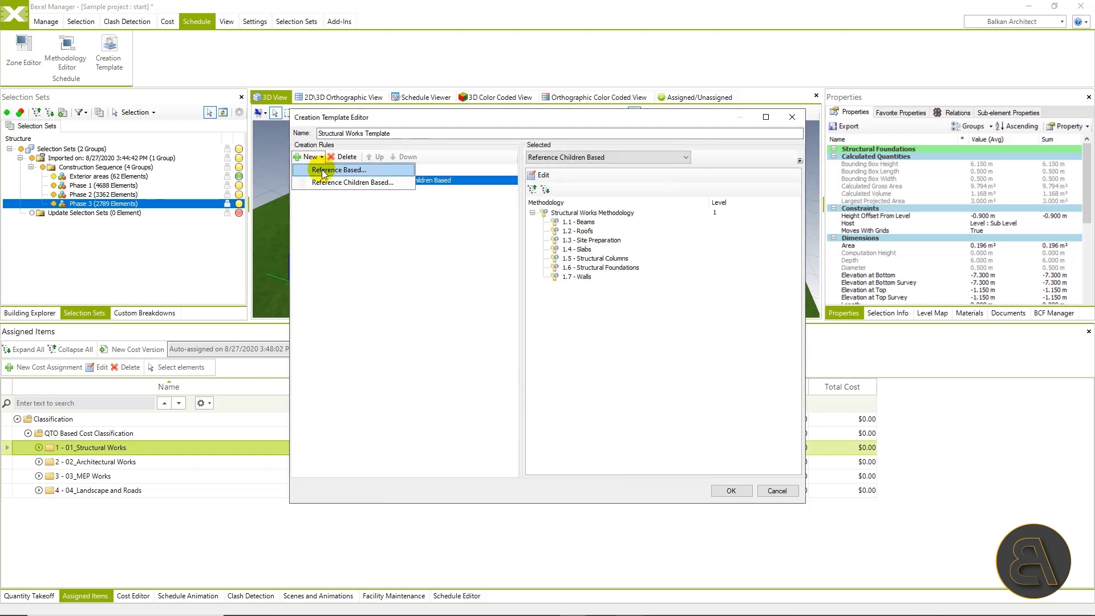
click(324, 182)
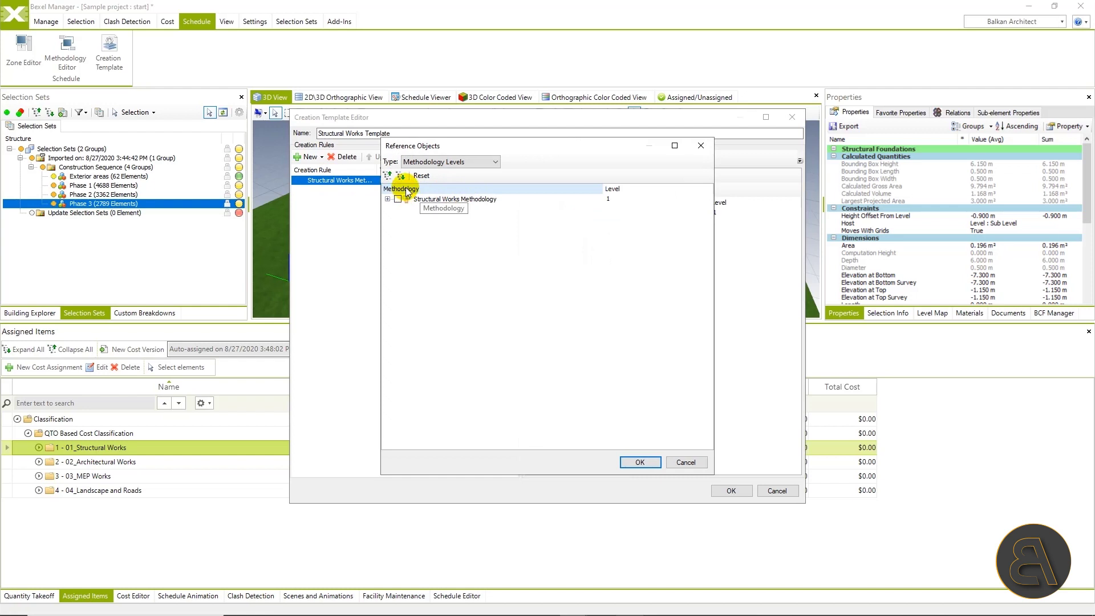
click(398, 200)
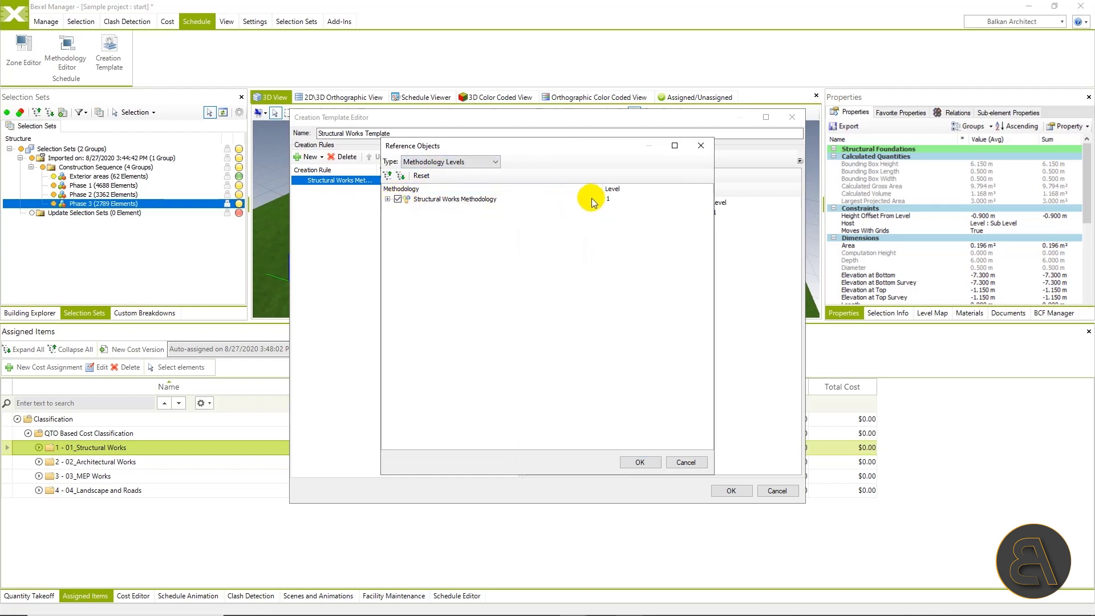
click(617, 200)
text(2)
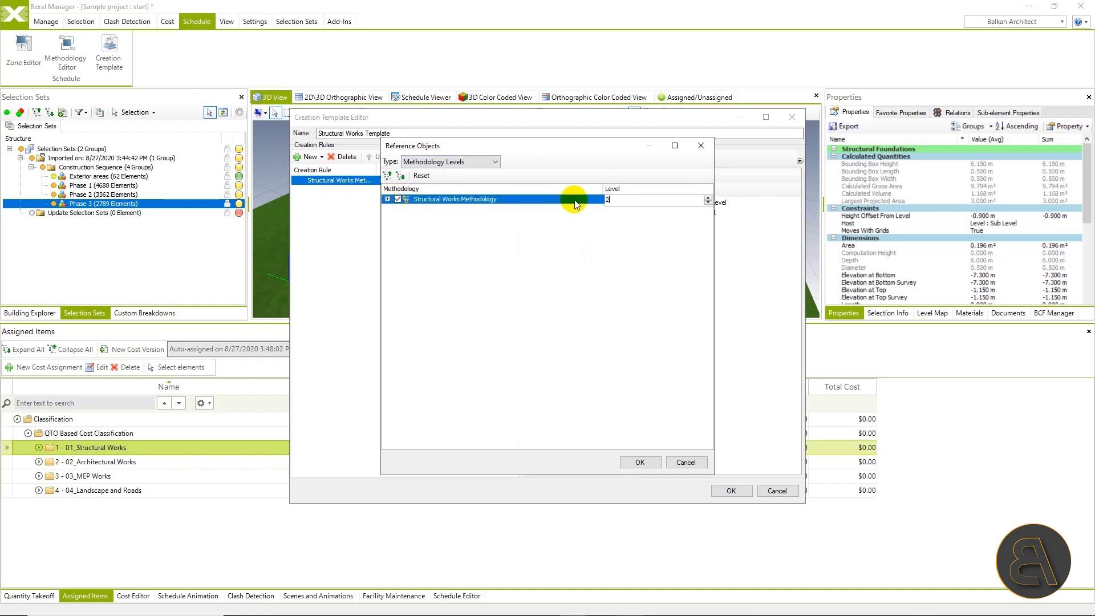
click(639, 463)
click(347, 216)
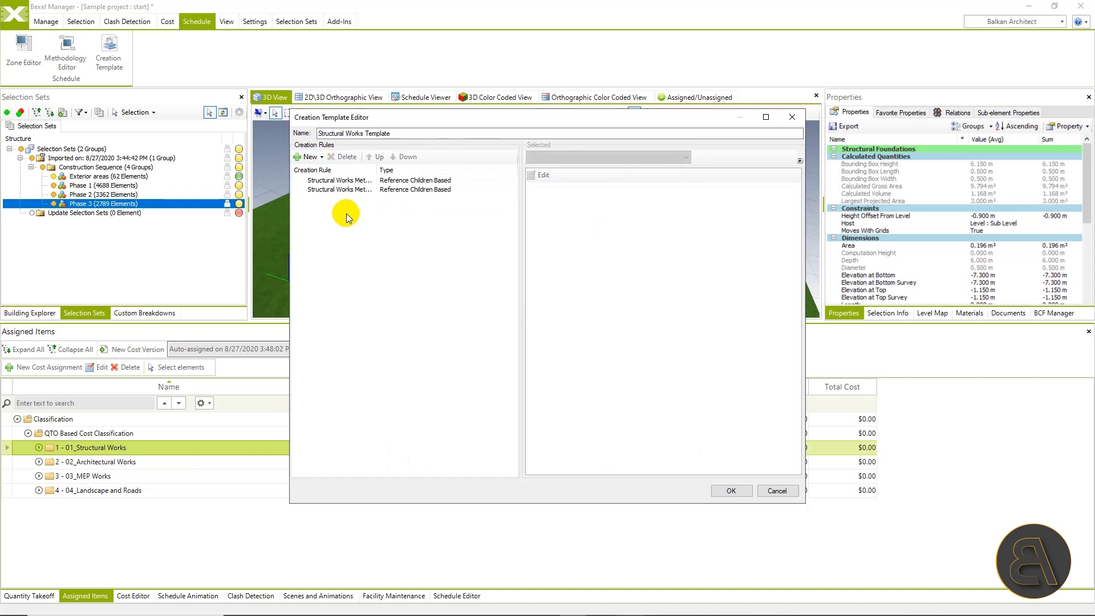
- Add a Reference Children Based rule for zone items that references Building Levels
click(321, 157)
click(323, 184)
click(445, 162)
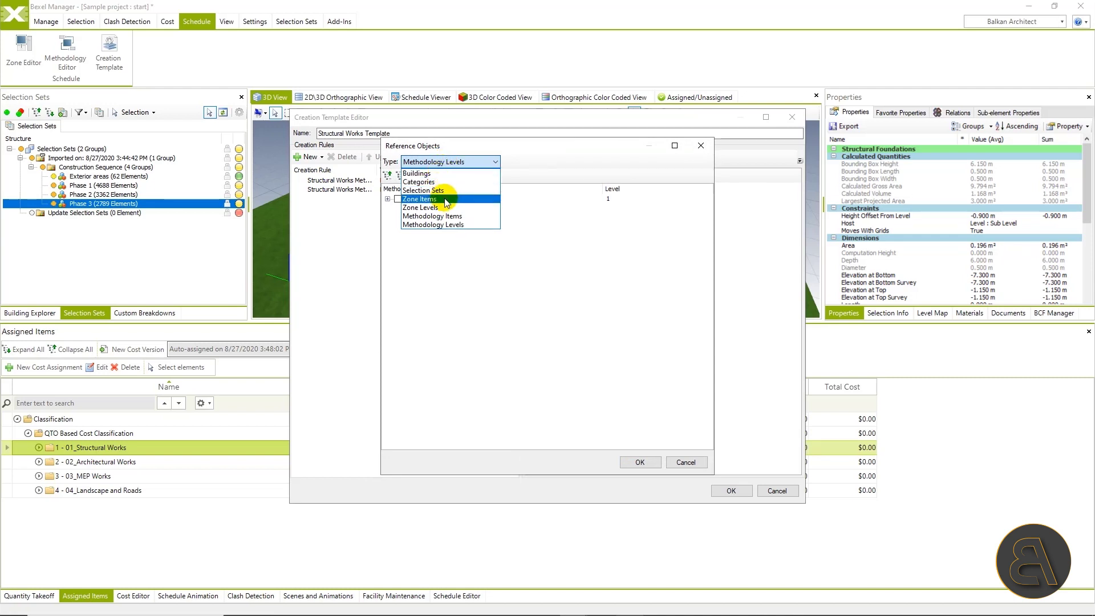
click(446, 199)
click(398, 199)
click(633, 461)
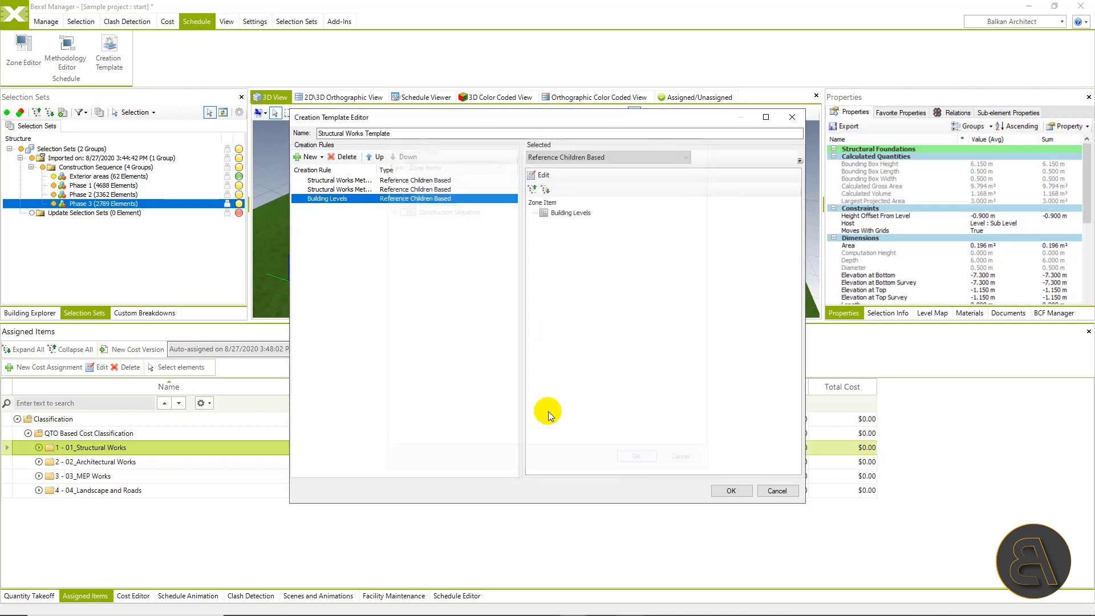
- Add a Reference Children Based rule for the Construction Sequence zone item, then save the template and close the template manager
click(313, 157)
click(323, 182)
click(398, 209)
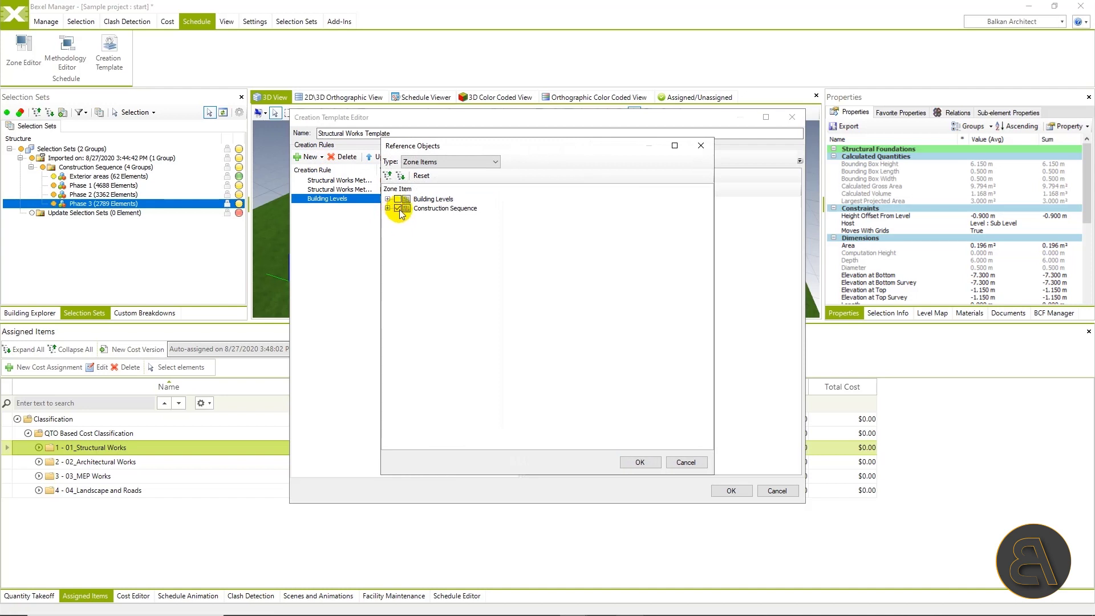
click(637, 463)
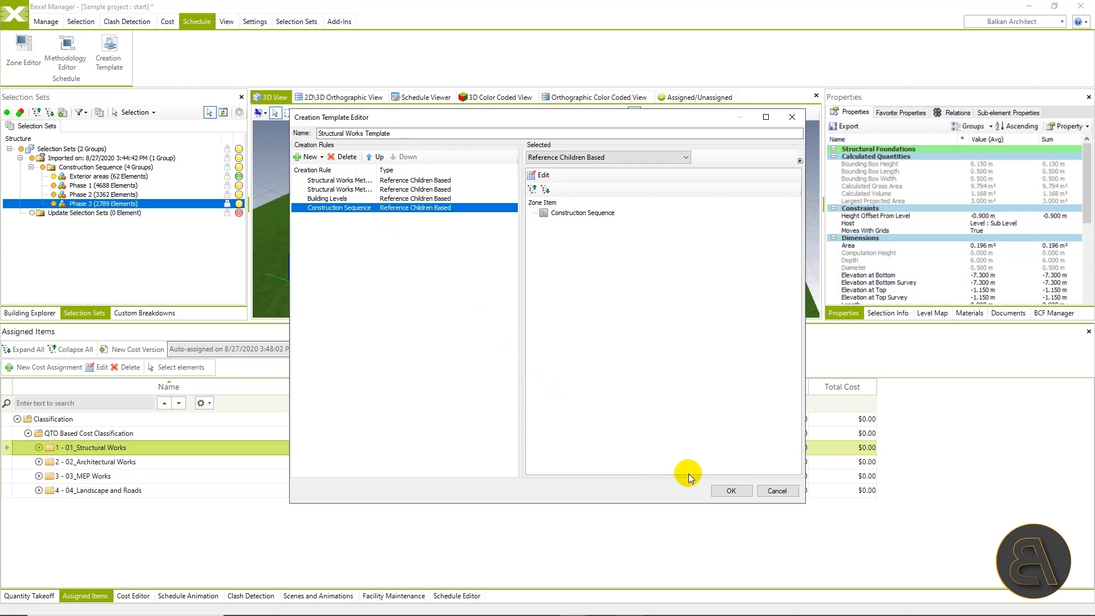
click(729, 490)
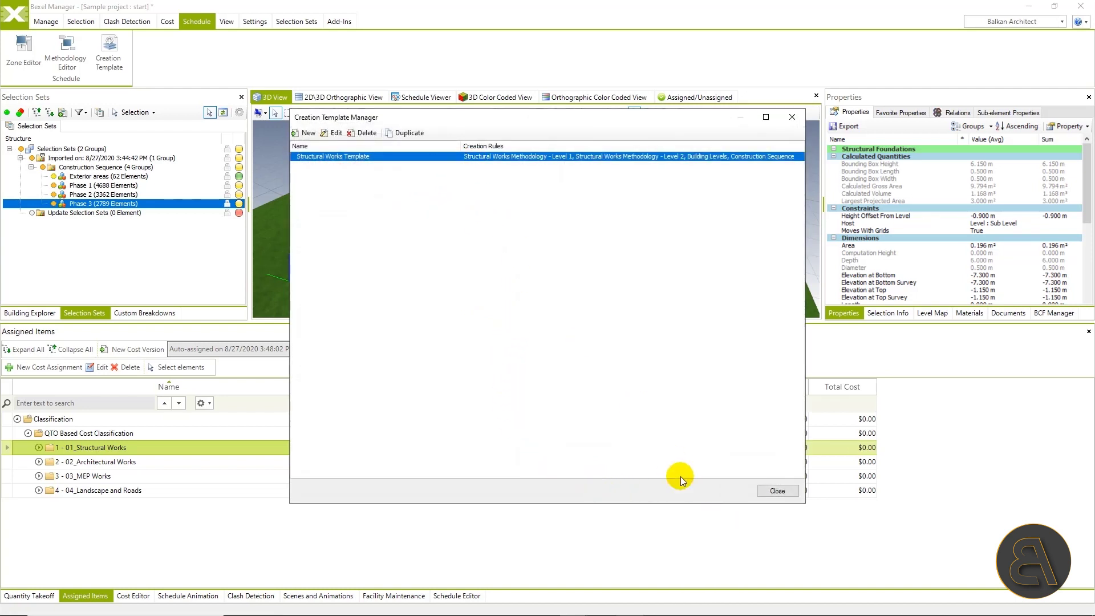
click(777, 490)
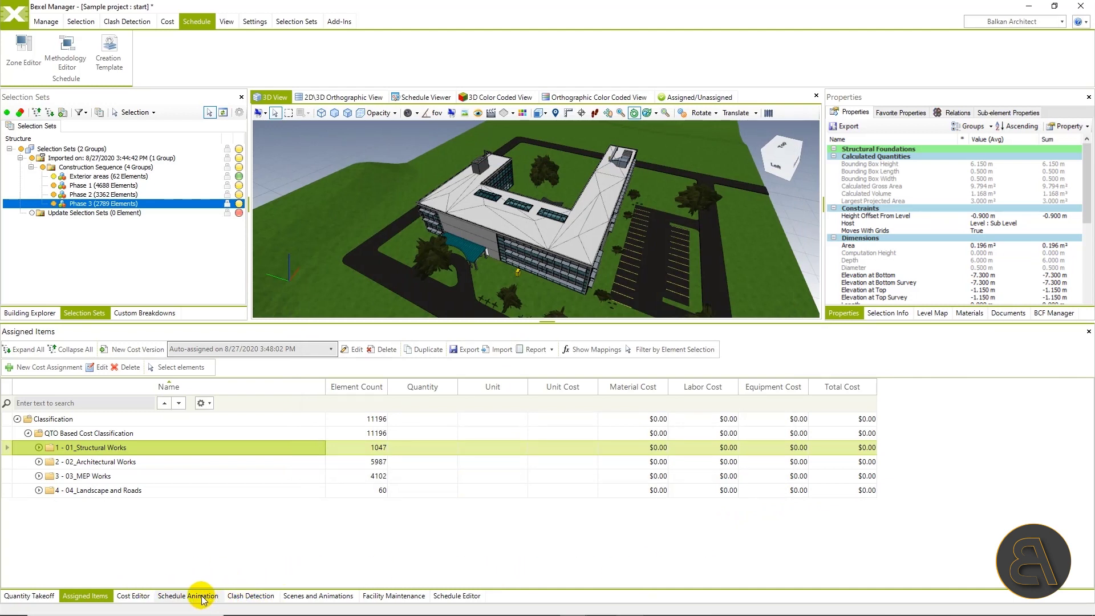
- Create a new schedule named Structural Works Schedule in the Schedule Editor
click(447, 596)
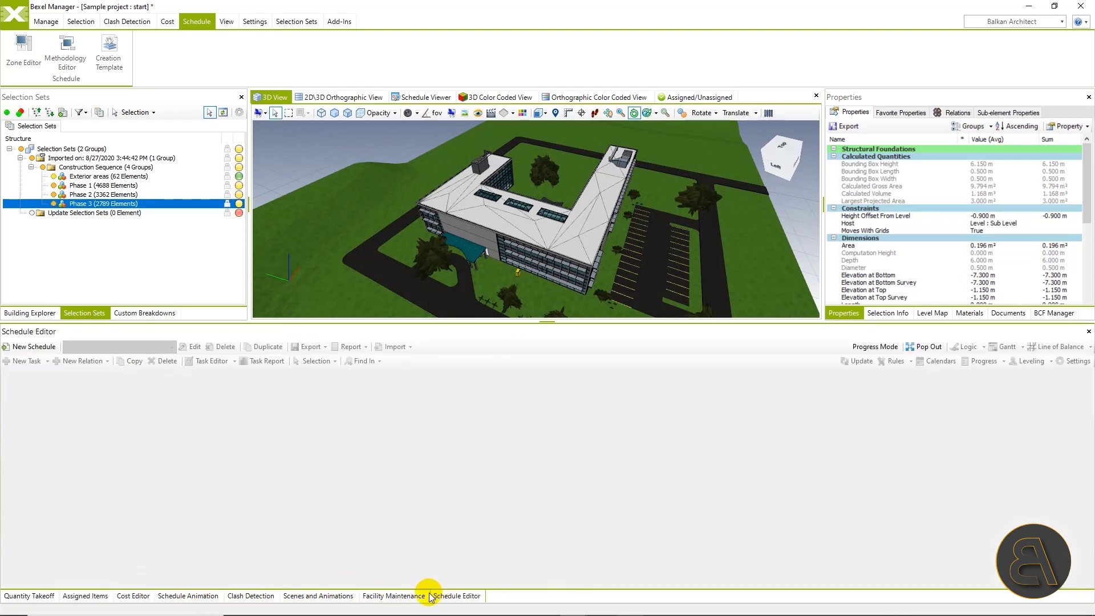
click(34, 347)
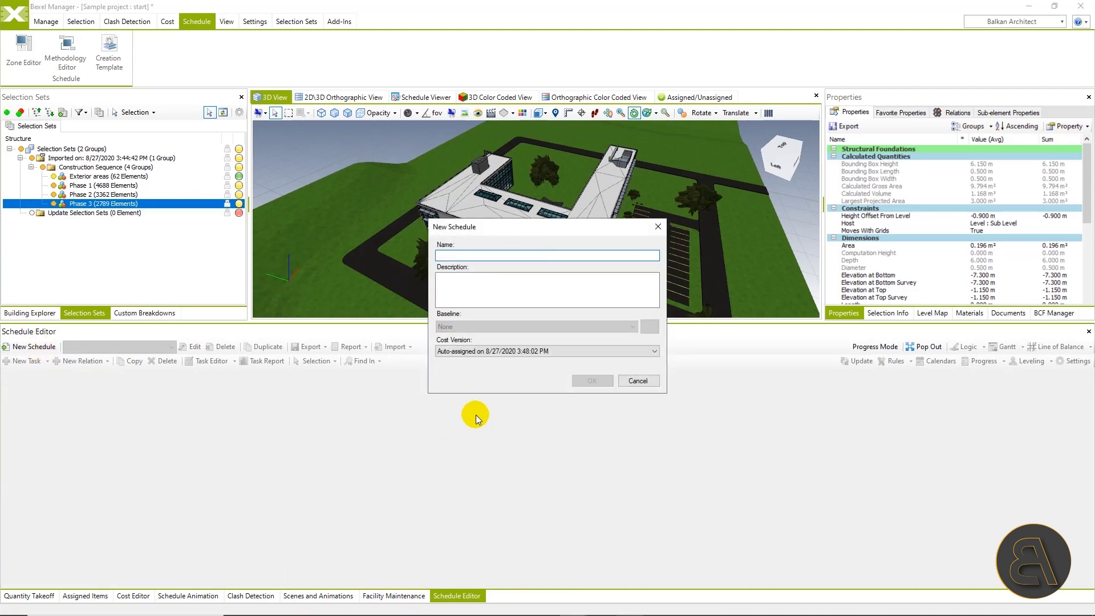
text(Stry)
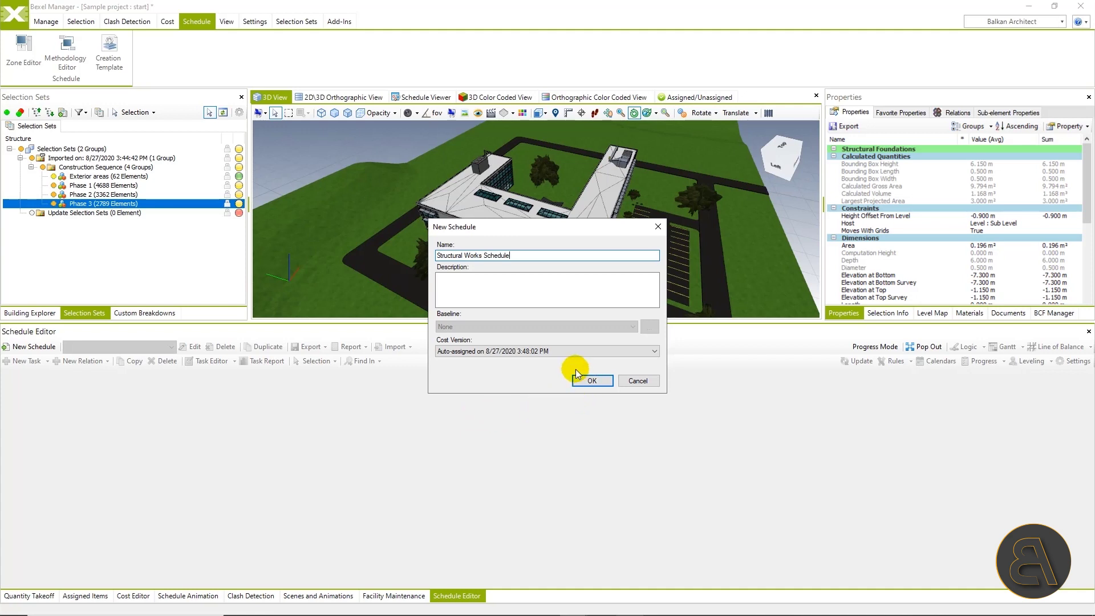
click(590, 380)
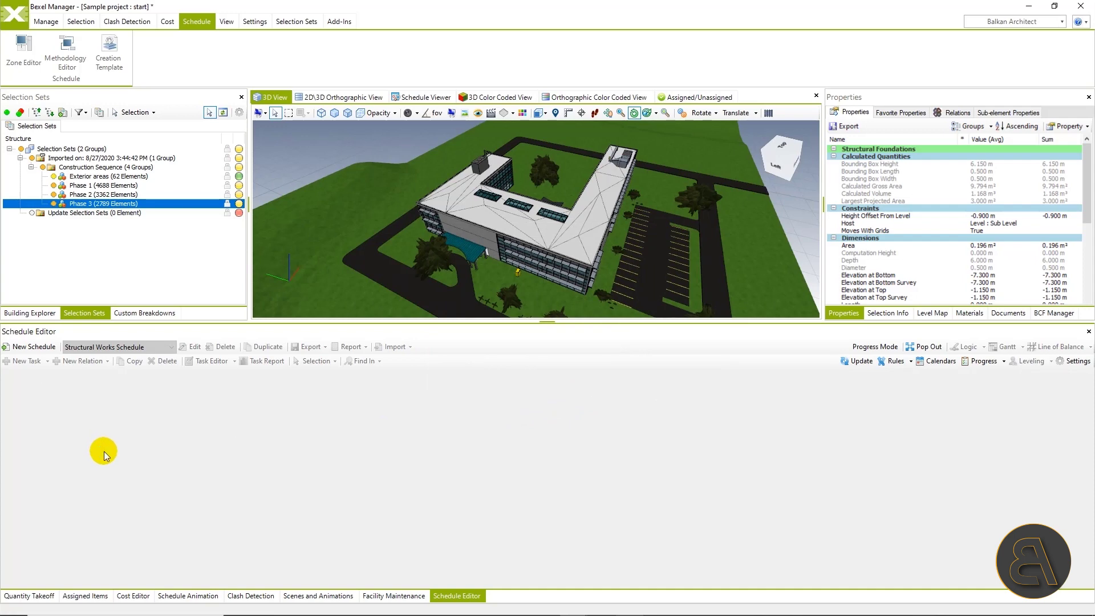
- Show the schedule as a Gantt chart and generate tasks under the root task with the Creation Wizard, loading Structural Works Template
click(1005, 347)
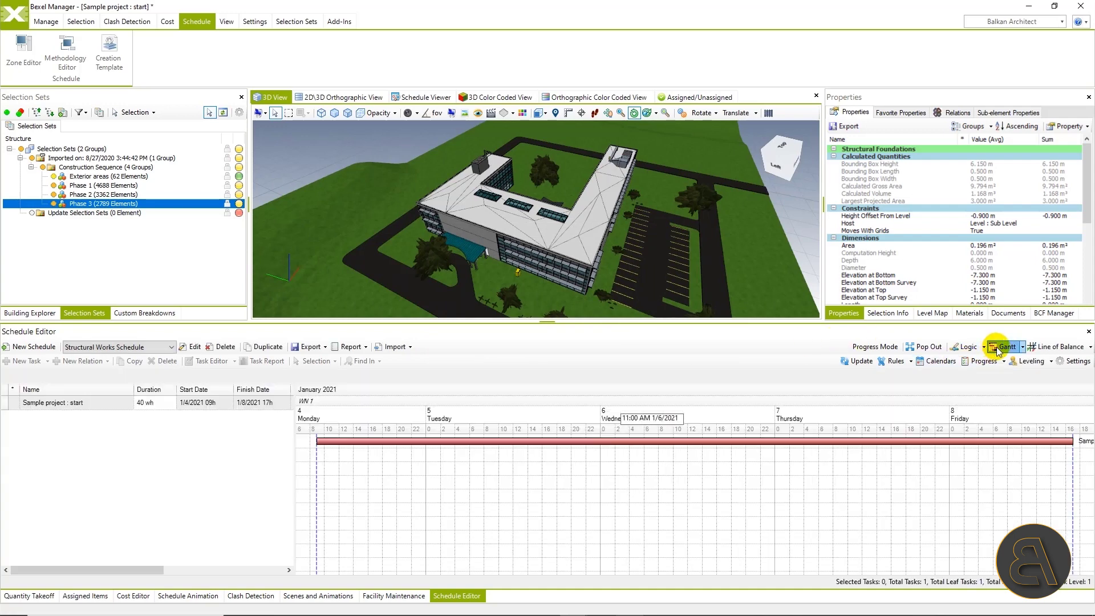
click(66, 444)
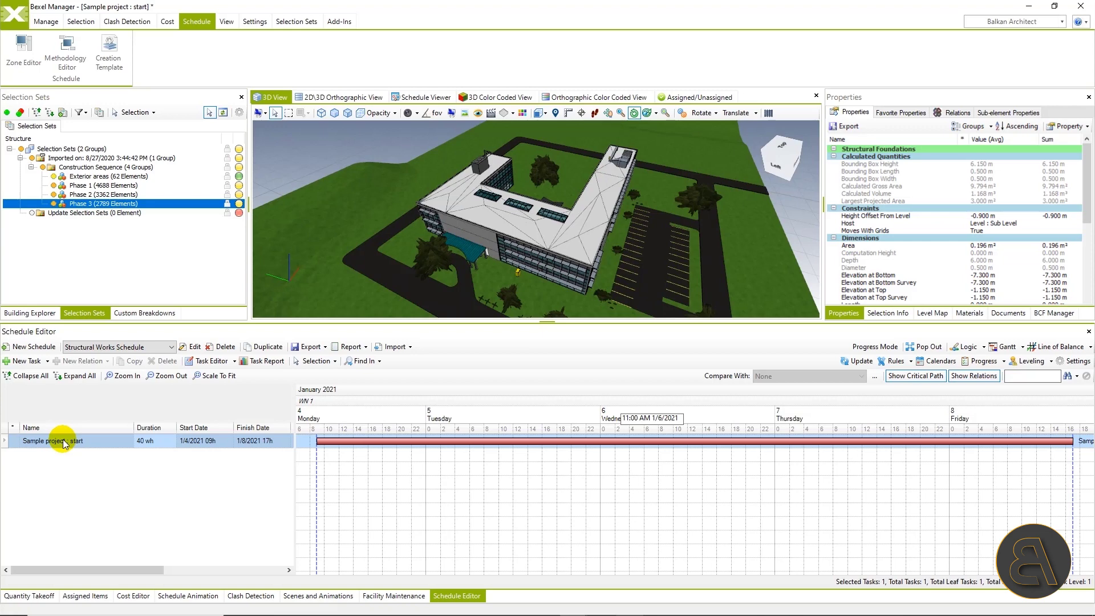
right_click(63, 444)
mouse_move(98, 498)
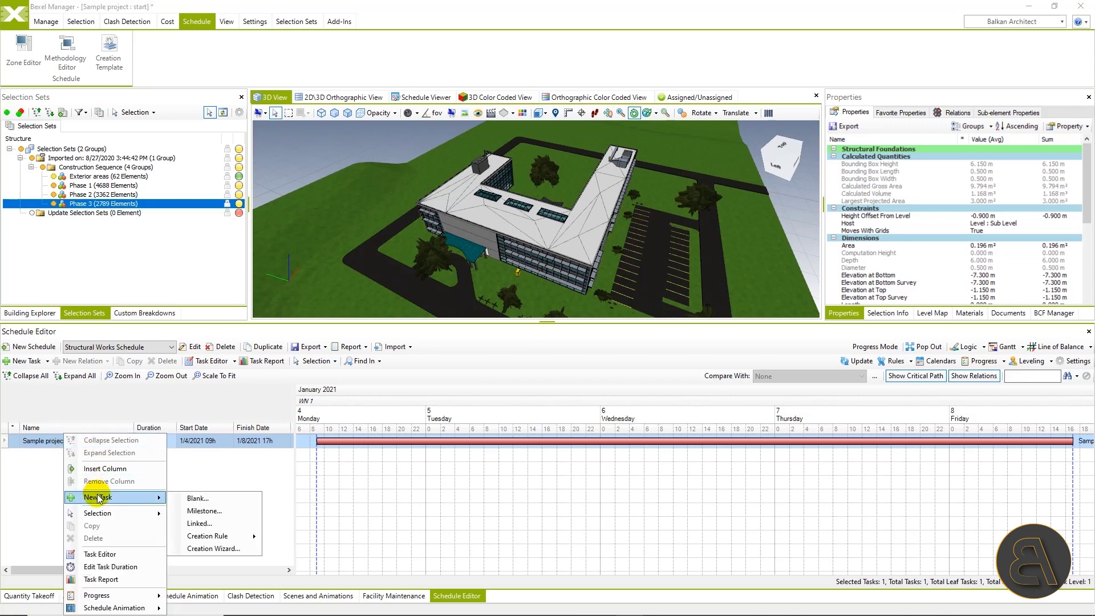
click(196, 549)
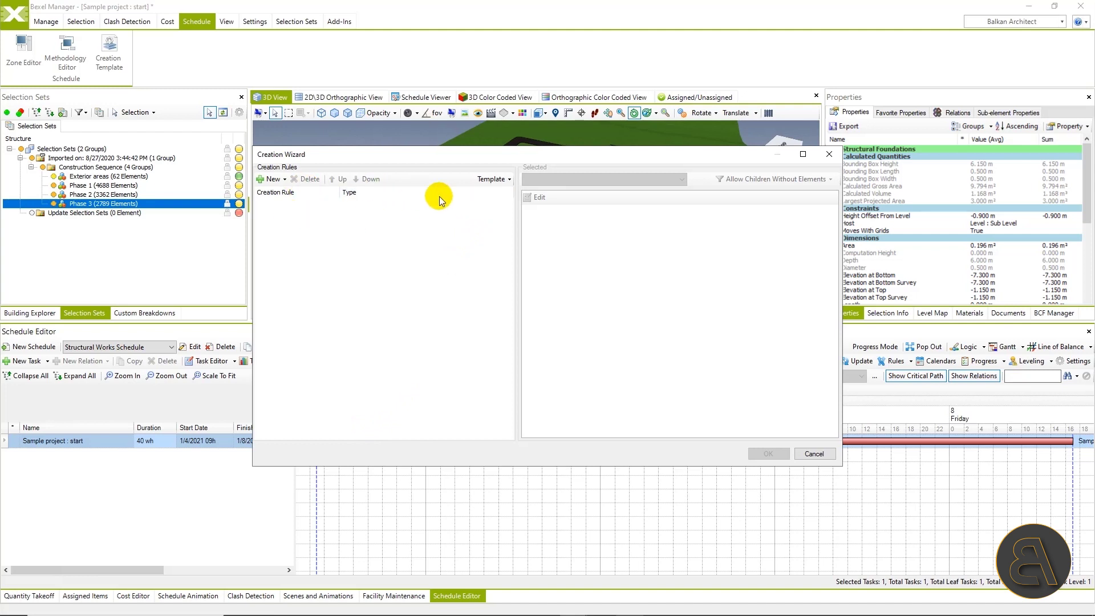
click(492, 179)
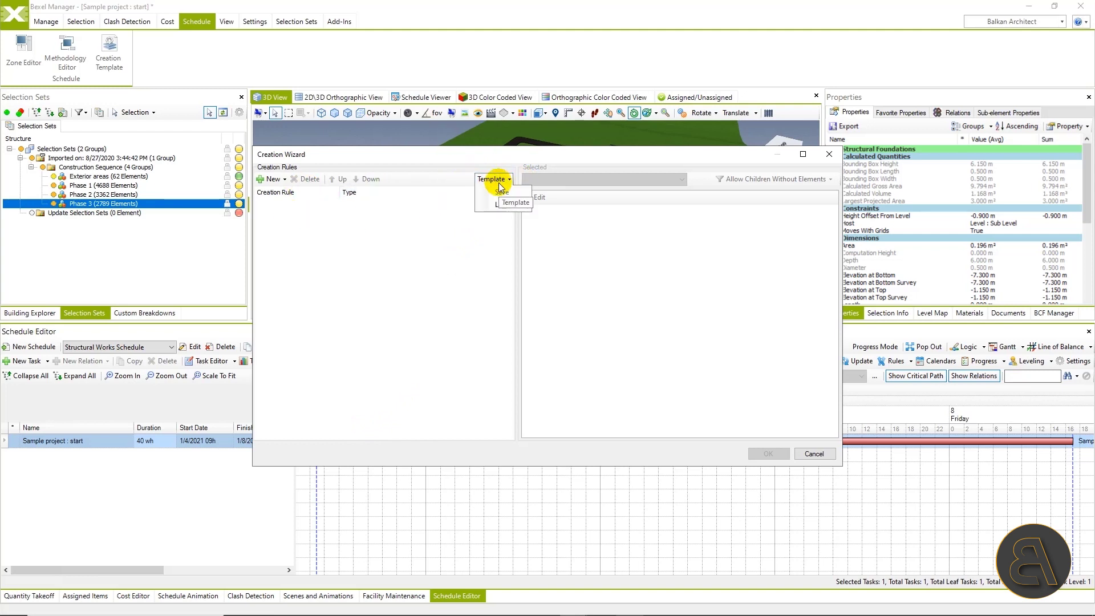
click(497, 204)
click(337, 170)
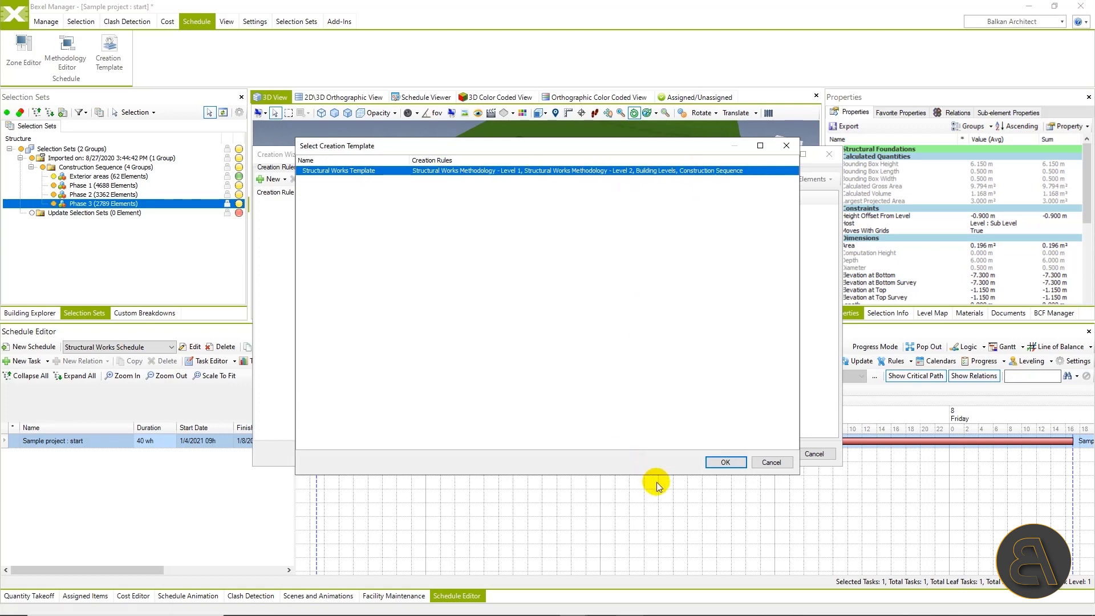
click(717, 462)
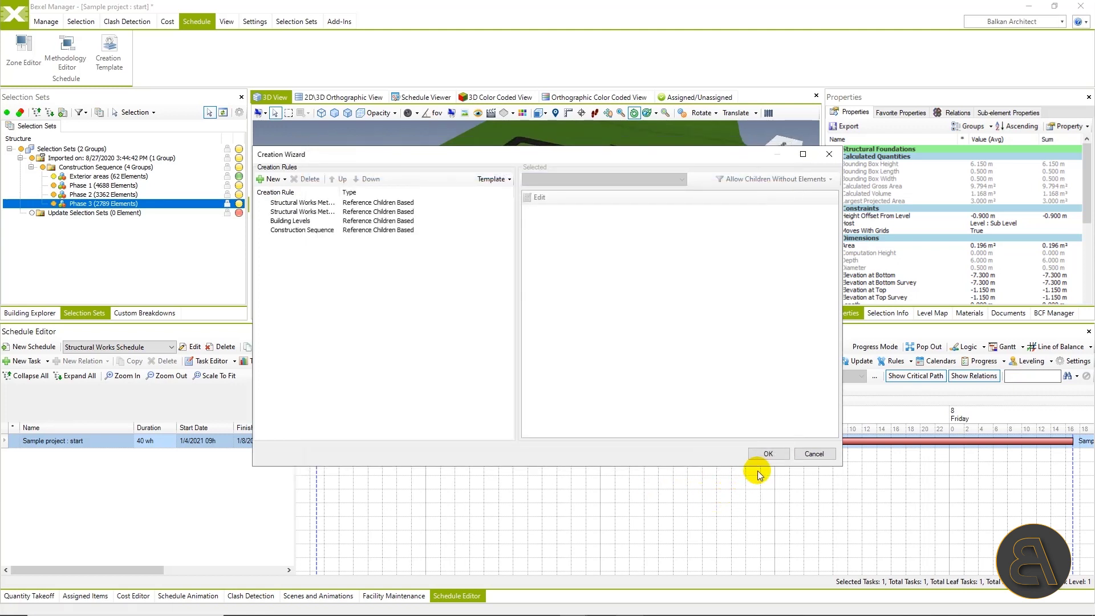
click(768, 454)
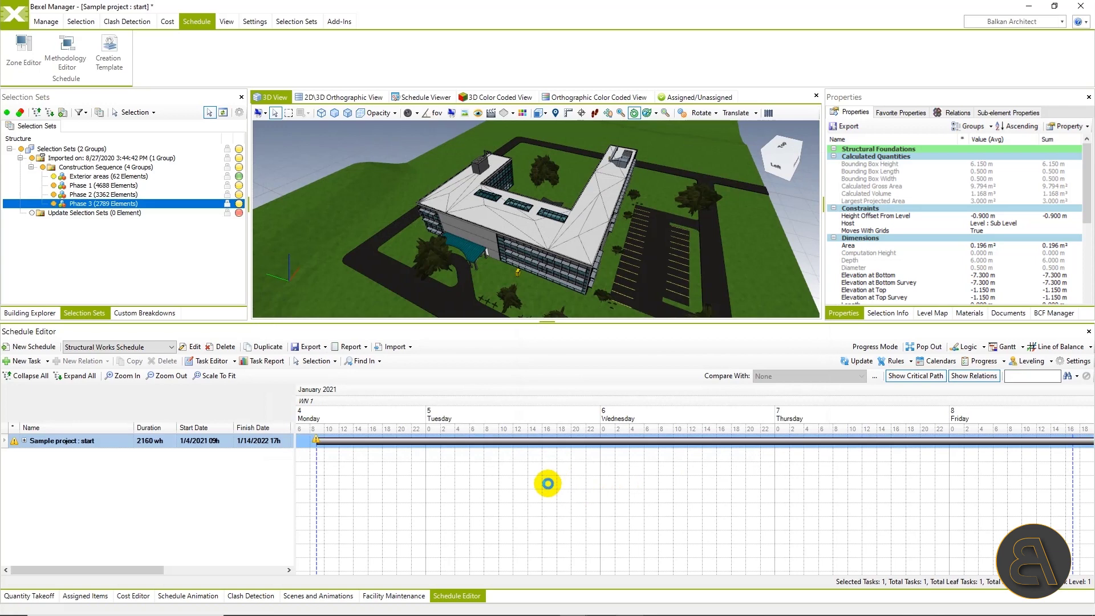
- Pop out the Schedule Editor into its own window, fit the Gantt timeline to the schedule and expand all tasks
click(922, 348)
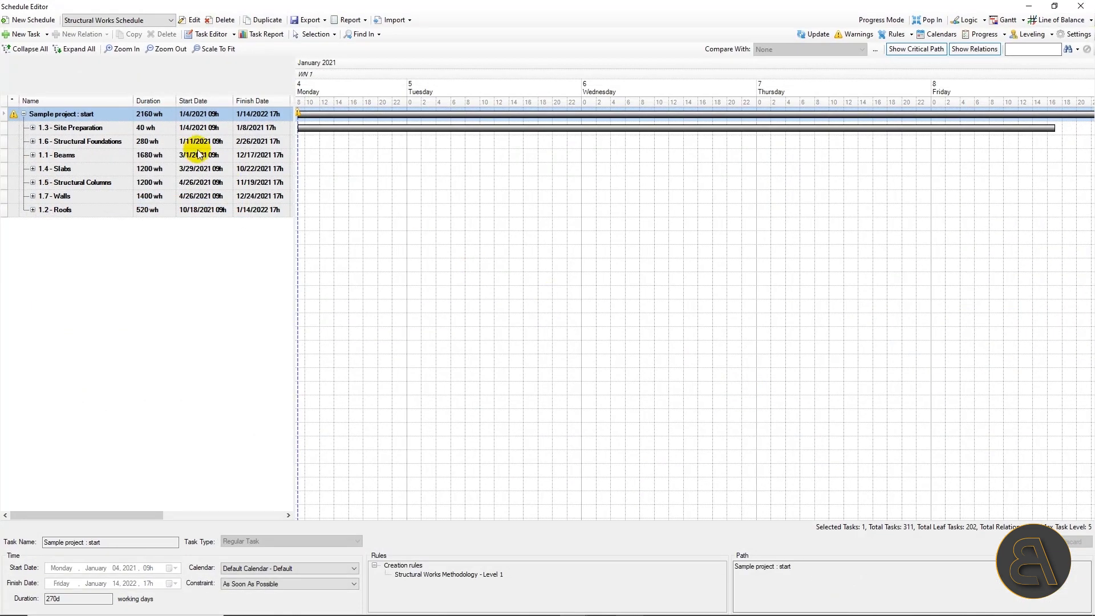
click(221, 51)
click(77, 49)
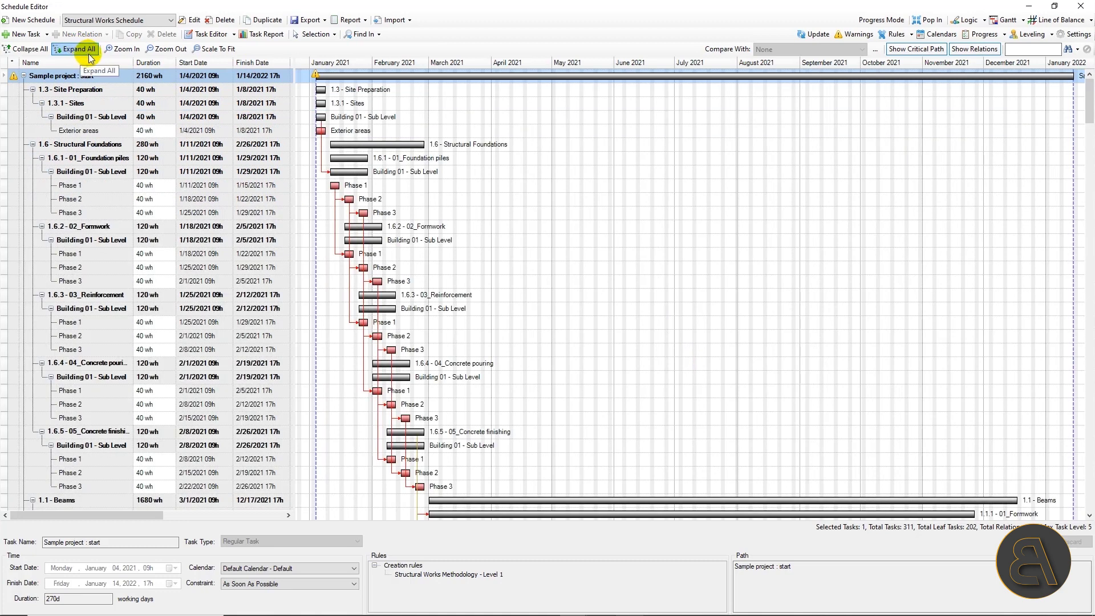
- Examine the task sequence in the Gantt chart and in the Line of Balance view, and return to the Gantt chart
scroll(497, 228, down, 1)
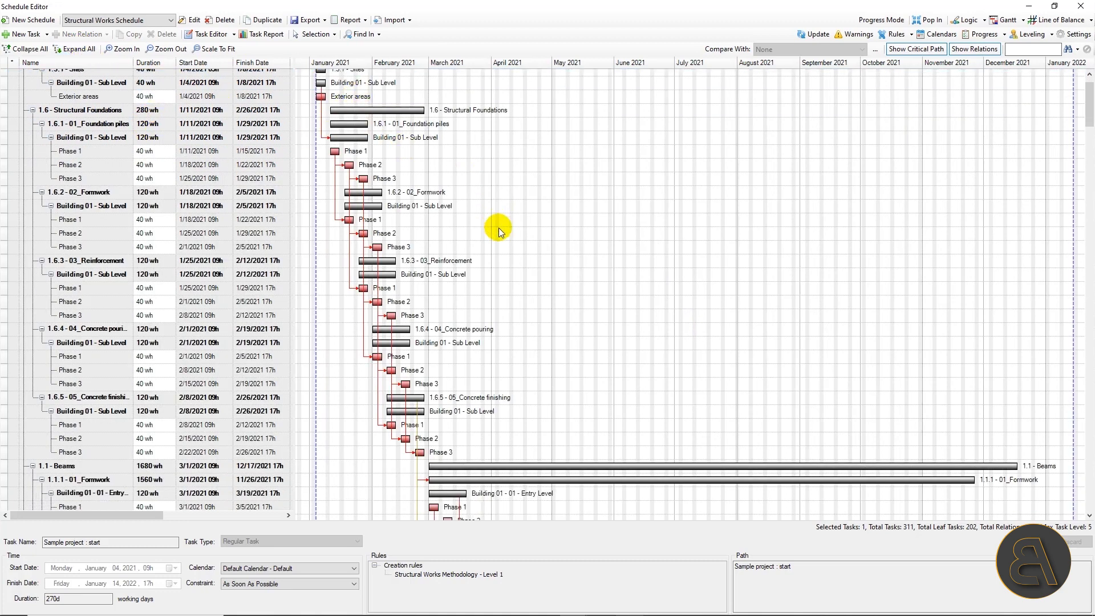
scroll(513, 268, down, 6)
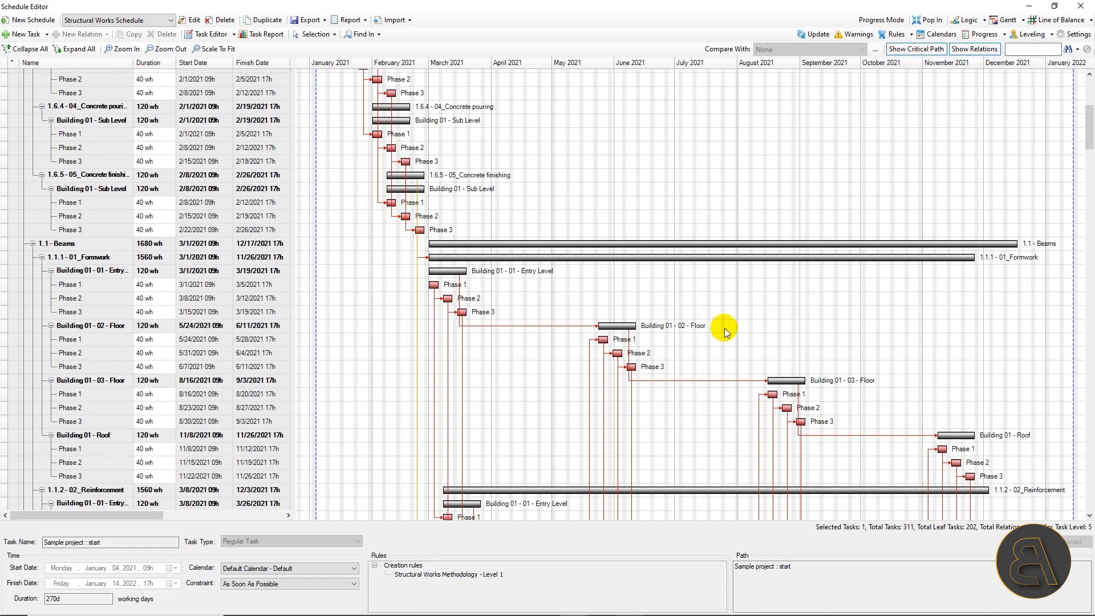
drag(1089, 133, 1089, 86)
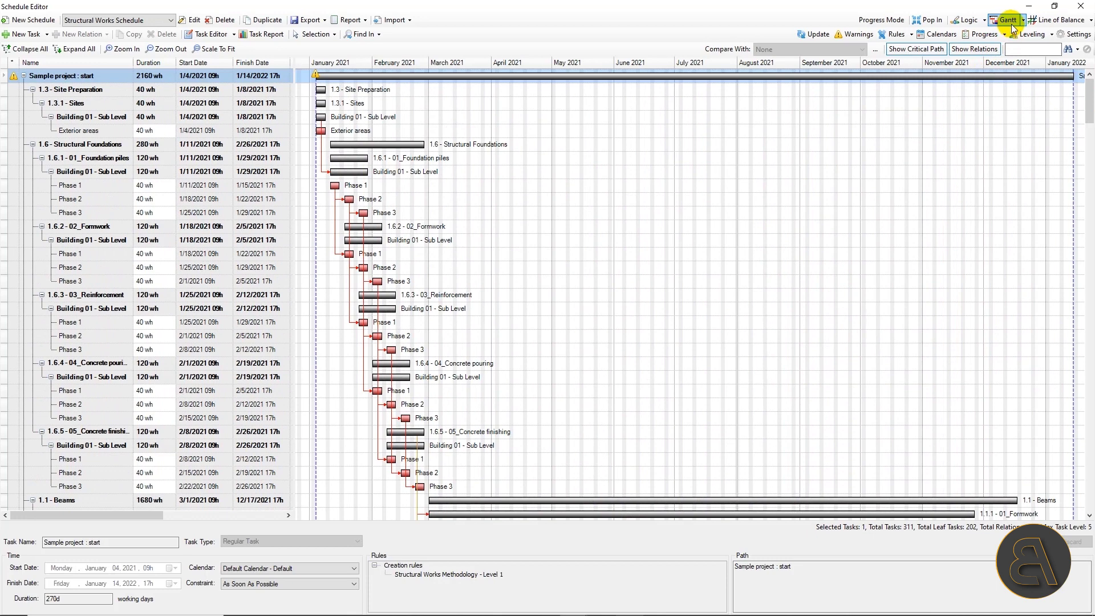
click(1058, 20)
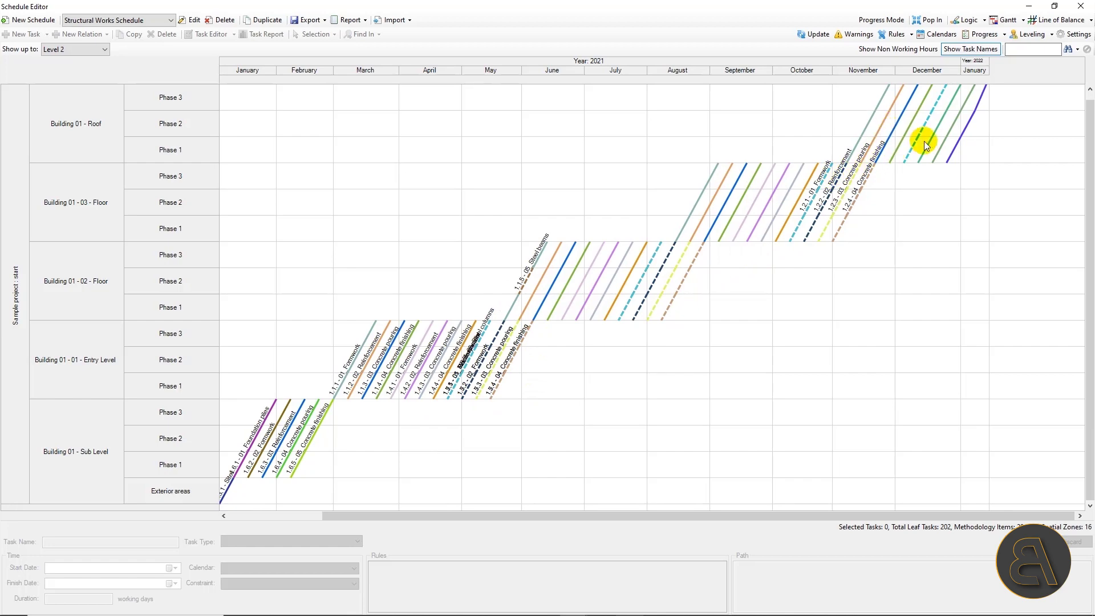
click(1003, 20)
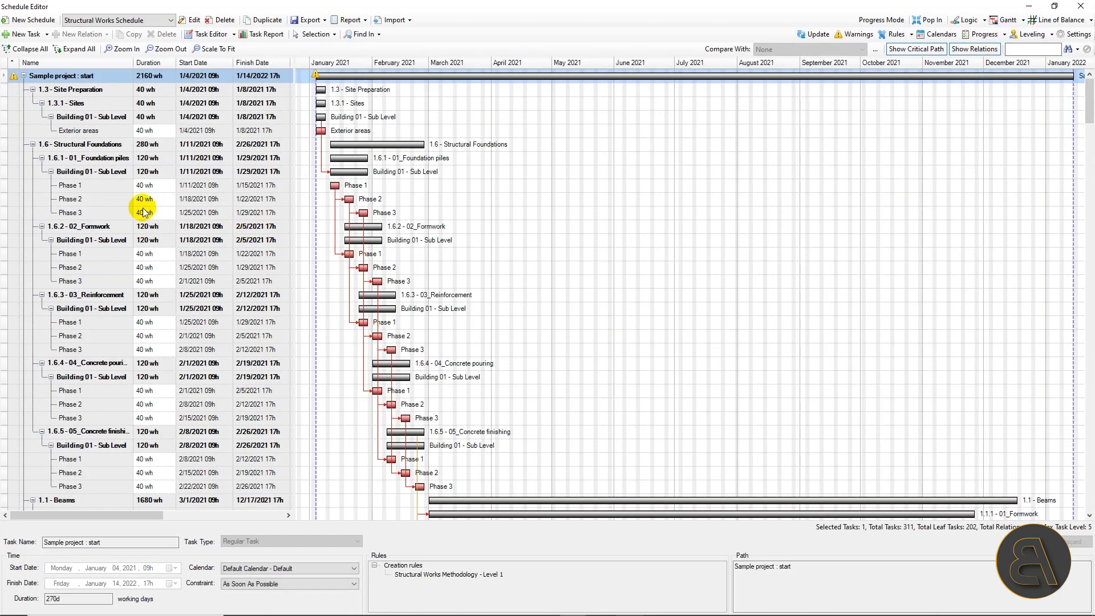
- Select all leaf tasks of the schedule, set their duration to 32 working hours and save the change
click(31, 49)
click(33, 103)
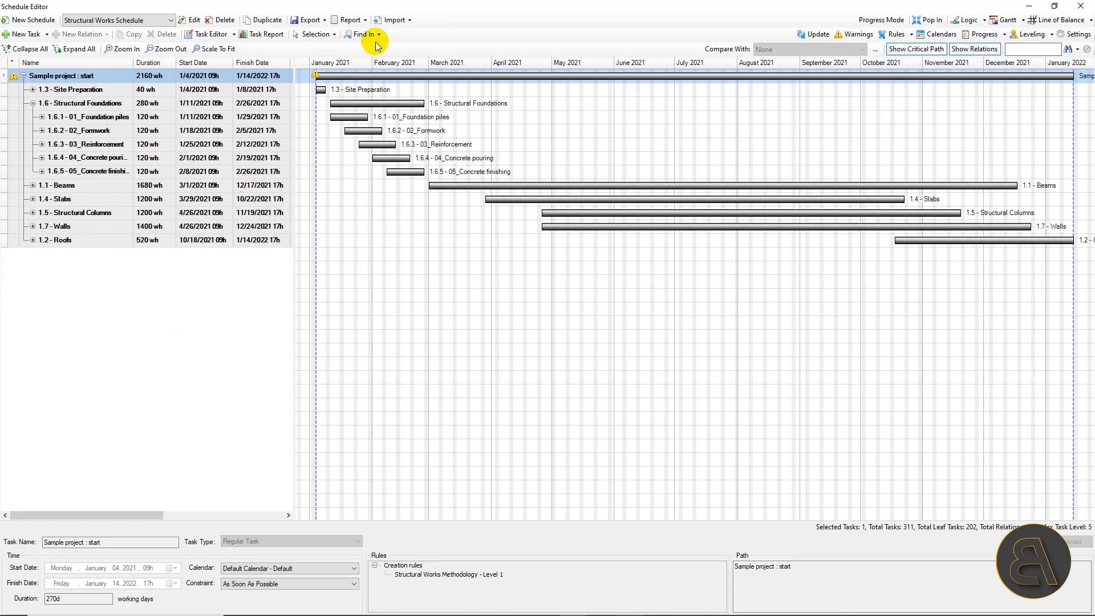
click(334, 35)
click(335, 59)
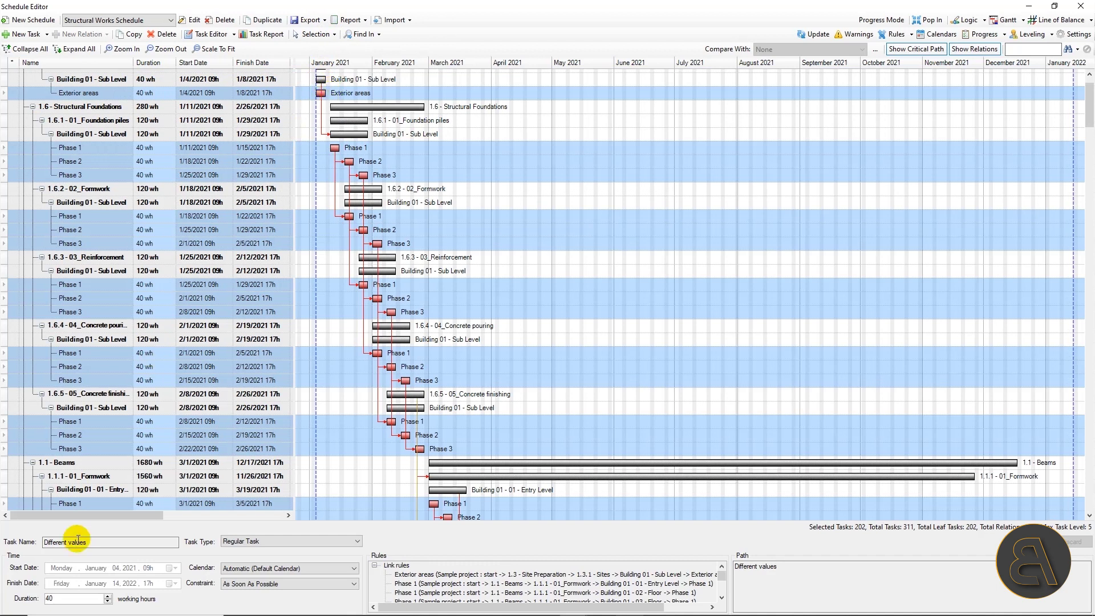
drag(63, 597, 22, 593)
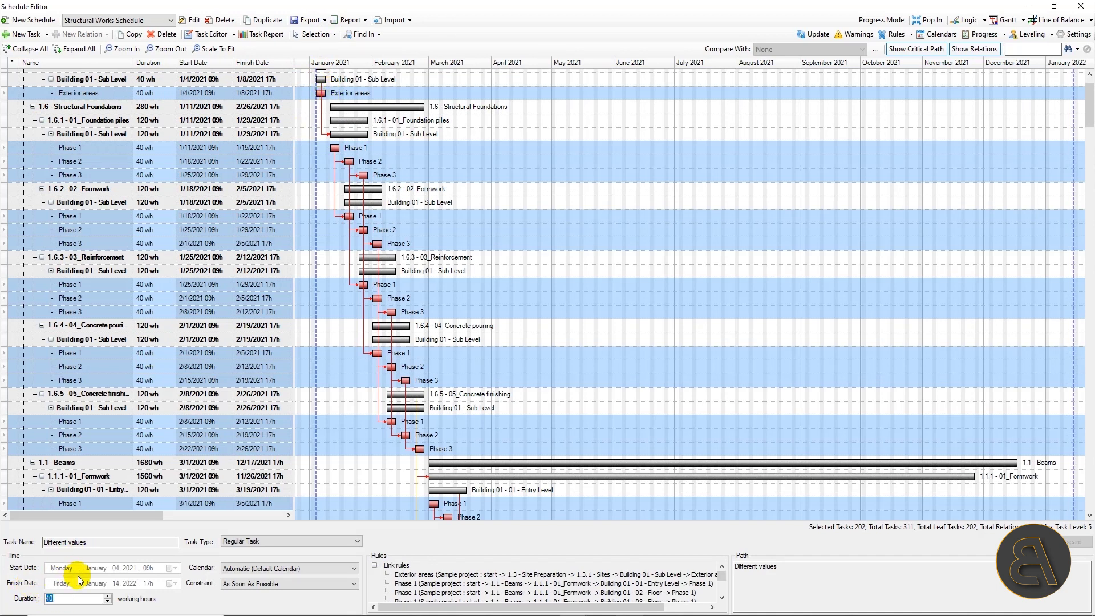
text(32)
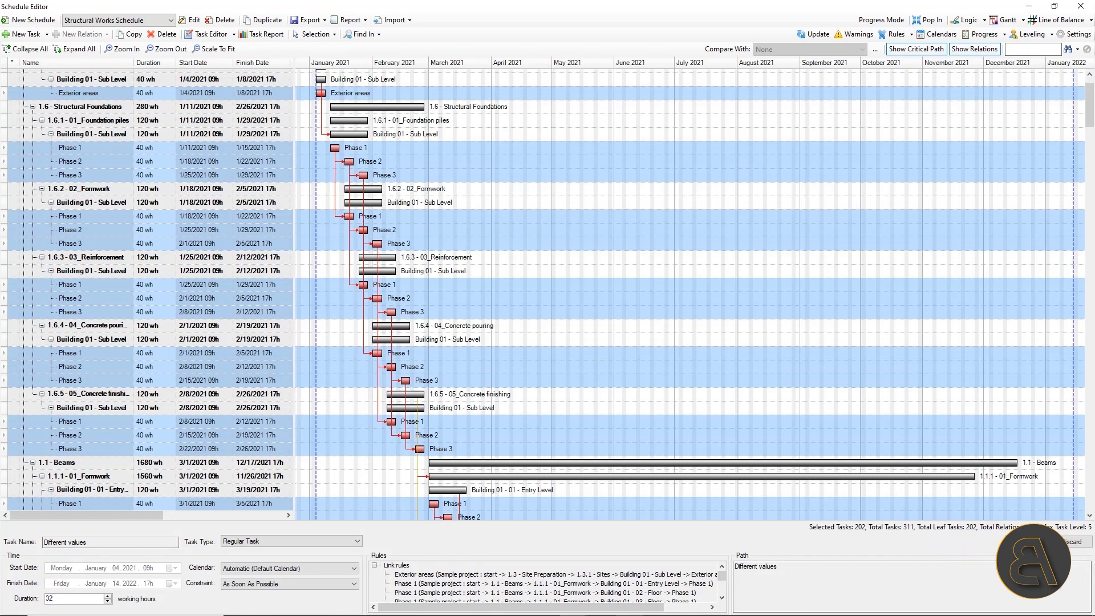
click(1029, 541)
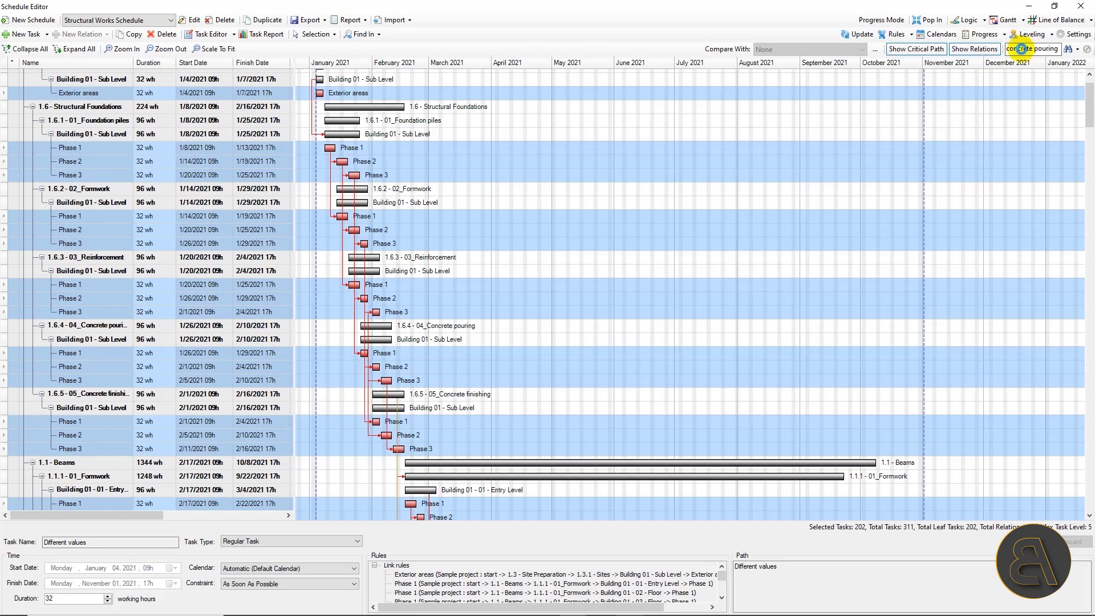
- Filter the tasks for "concrete pouring", set the duration of their leaf tasks to 16 working hours, save, and collapse the task tree
key(Return)
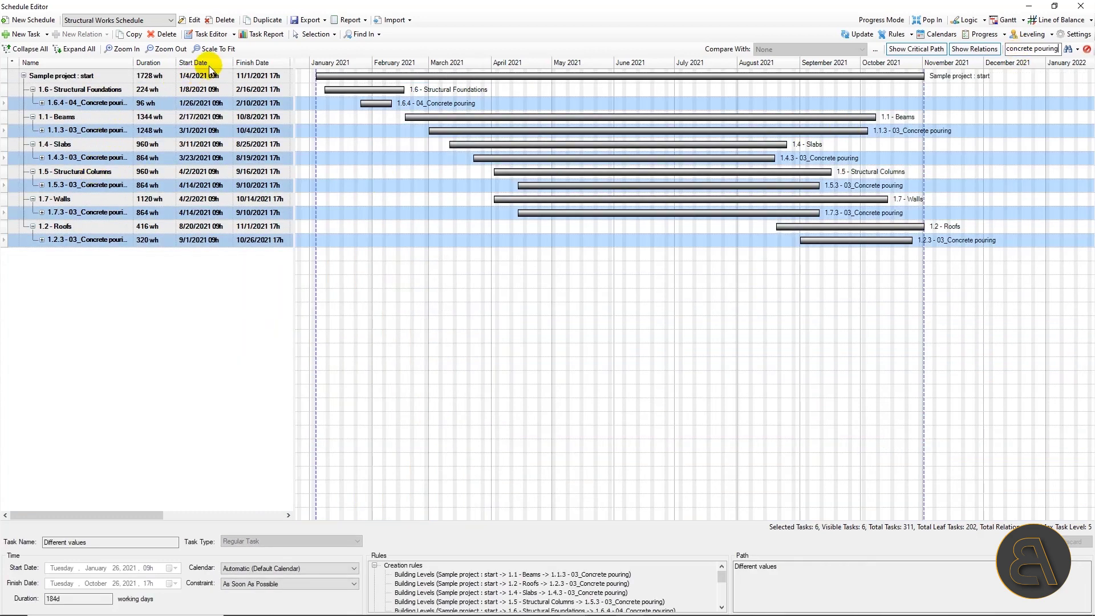
click(314, 35)
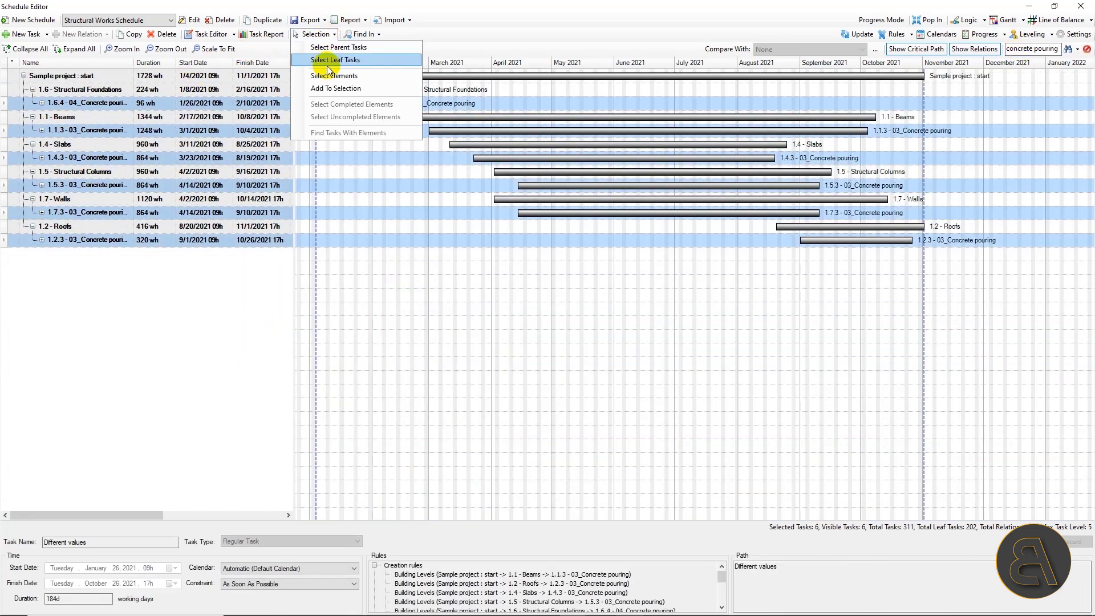
click(330, 61)
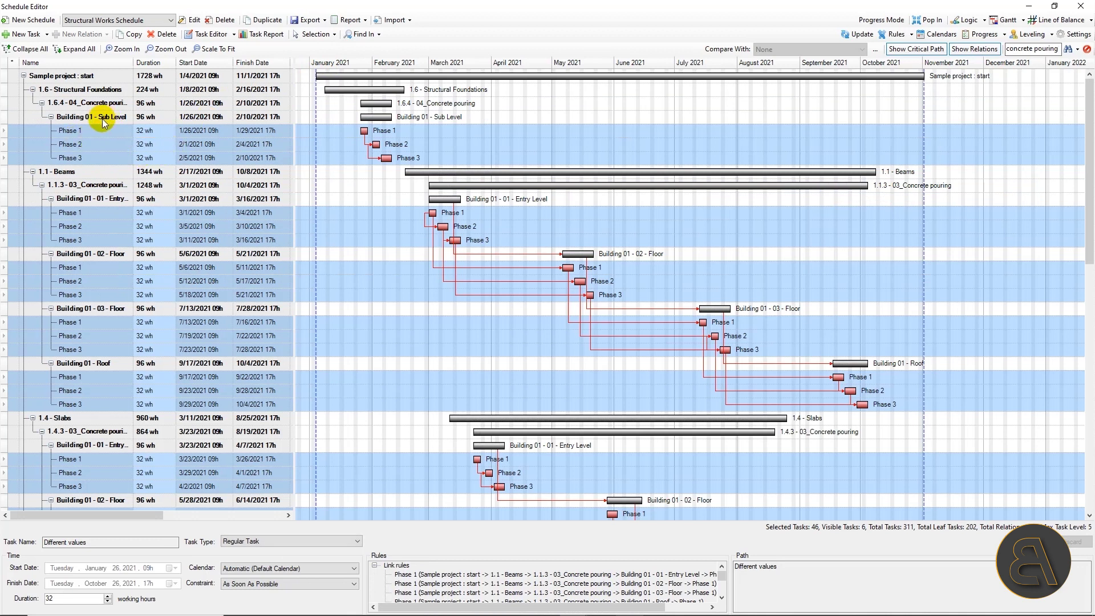
double_click(54, 599)
text(16)
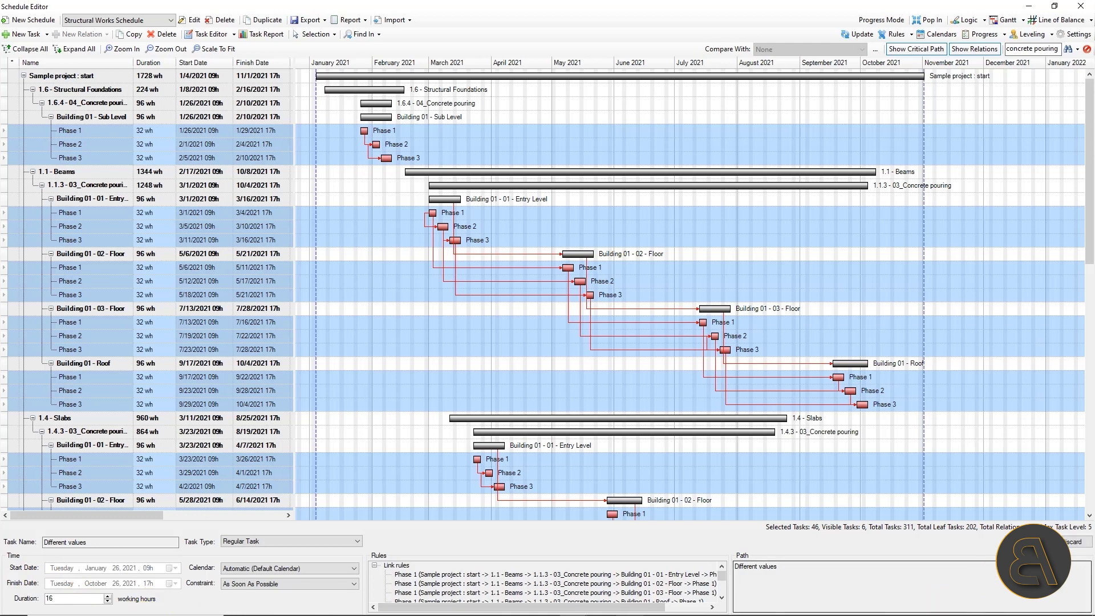
click(1032, 542)
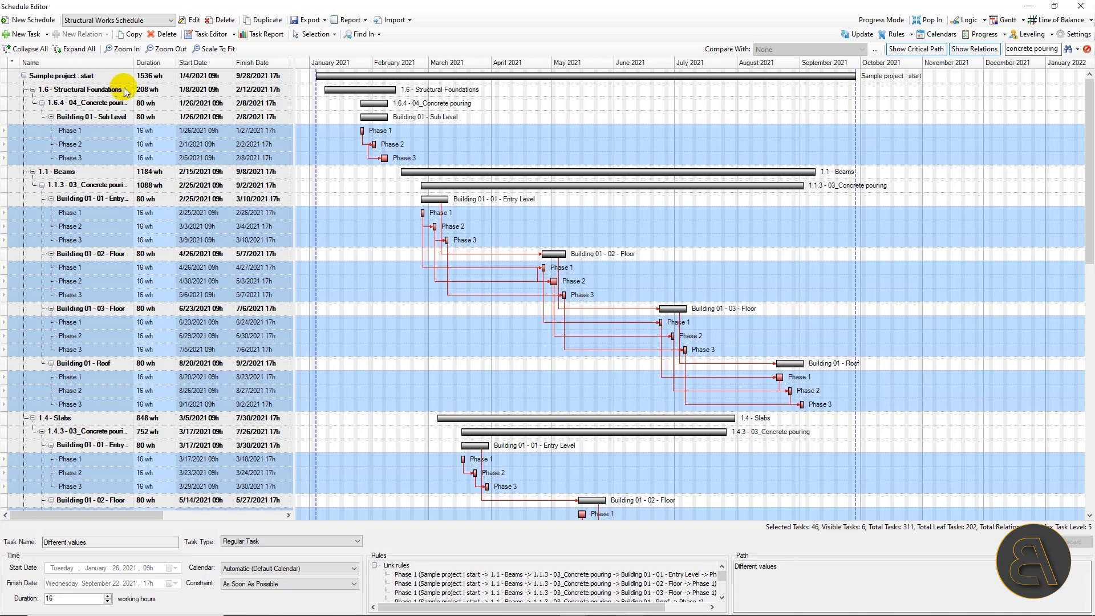
click(31, 49)
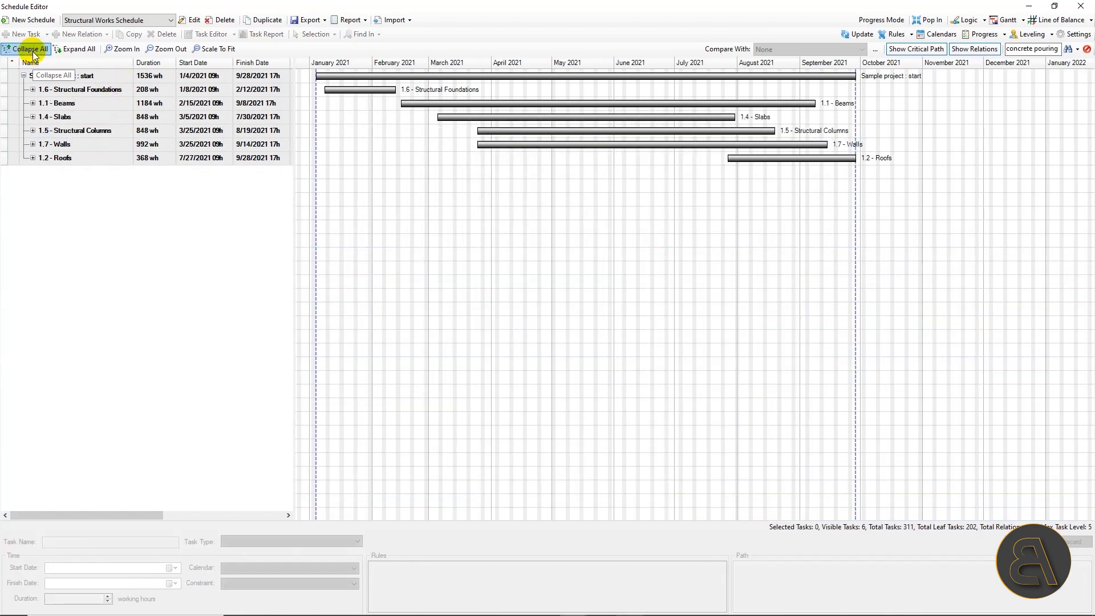
click(33, 104)
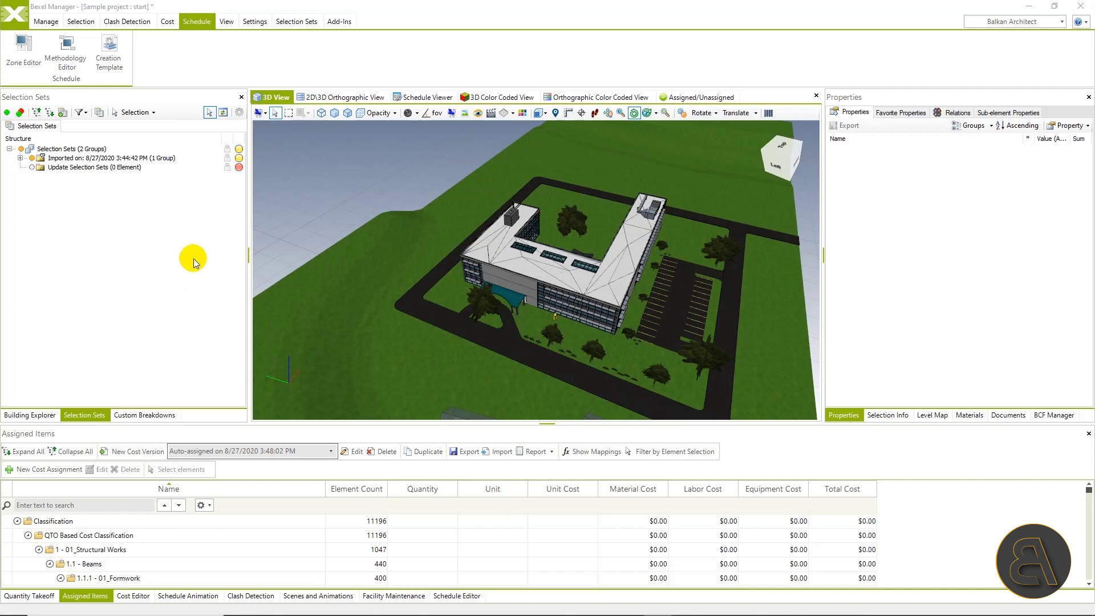
- Start a data import from another Bexel project with Bexel Sample Project - Exercise (Schedule Animation).bxf from Chapter 8.6's Exchange folder
click(16, 14)
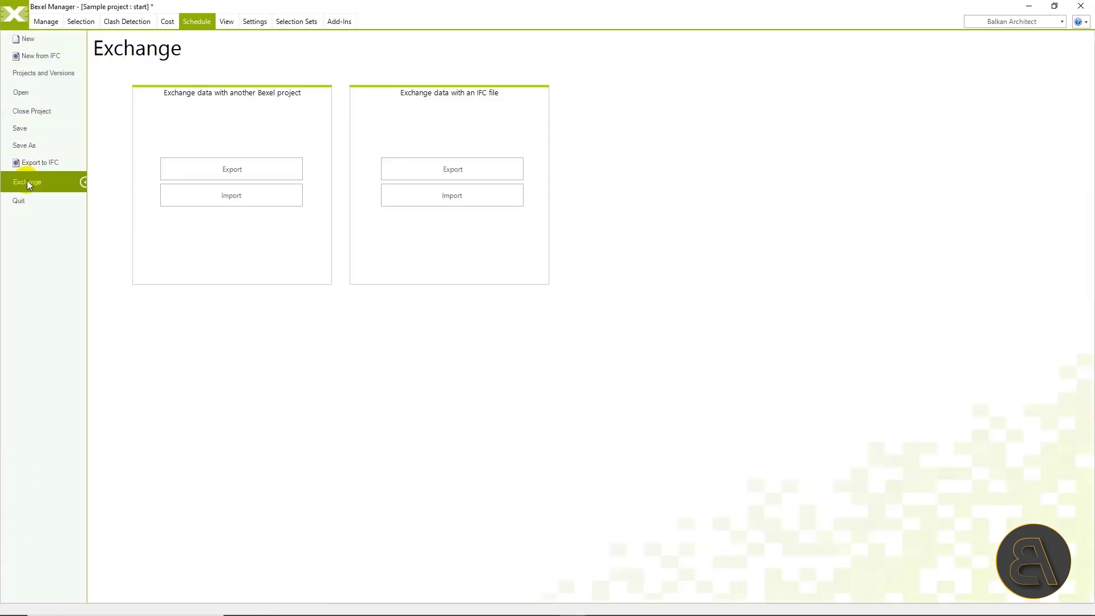
click(225, 195)
double_click(298, 173)
double_click(286, 151)
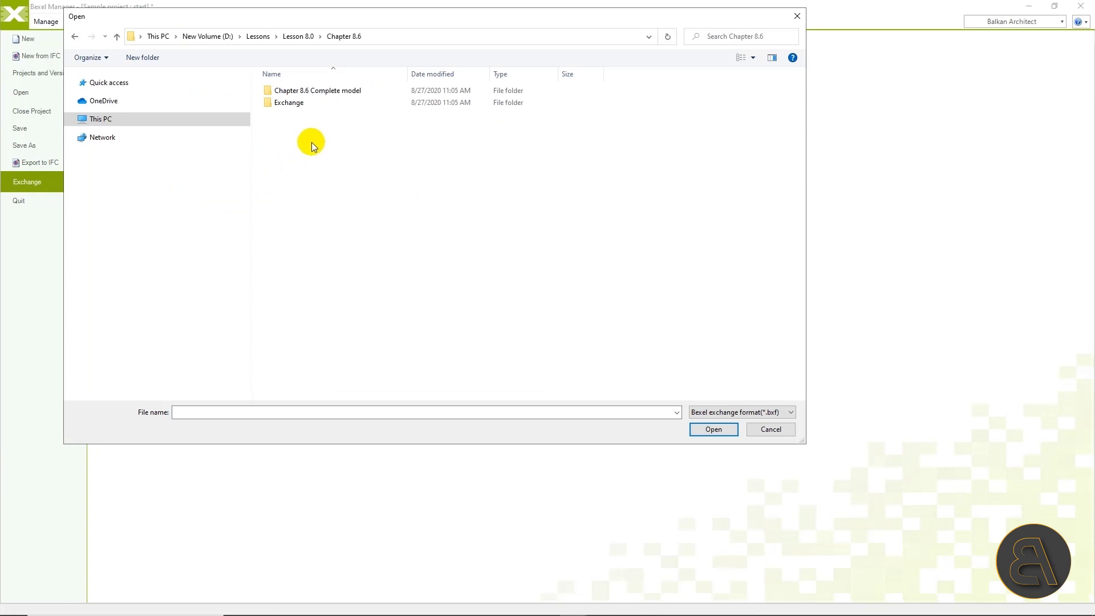
double_click(291, 103)
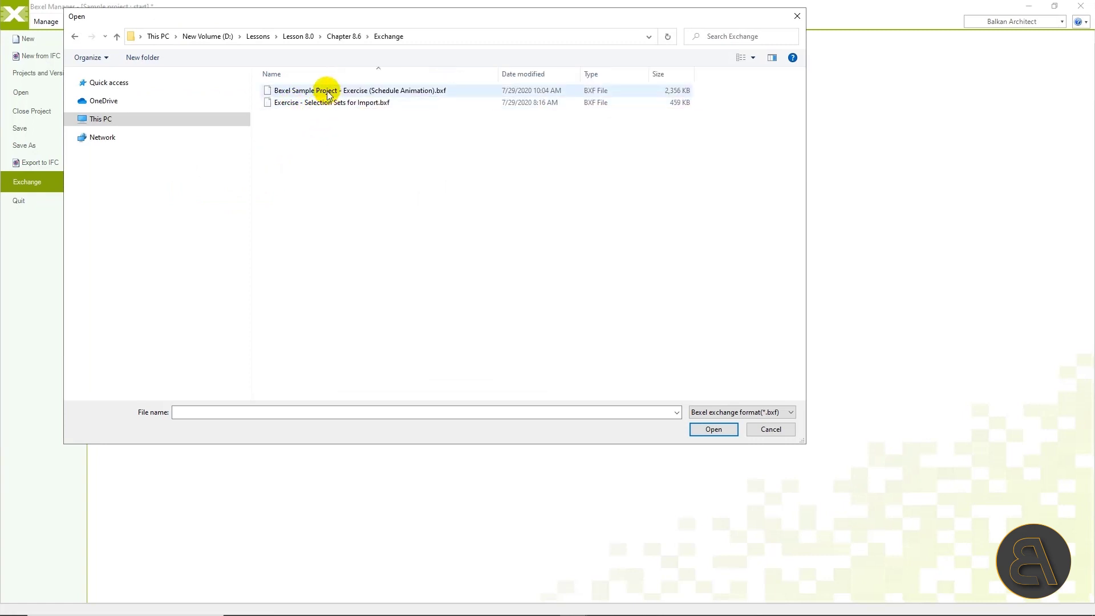
click(381, 92)
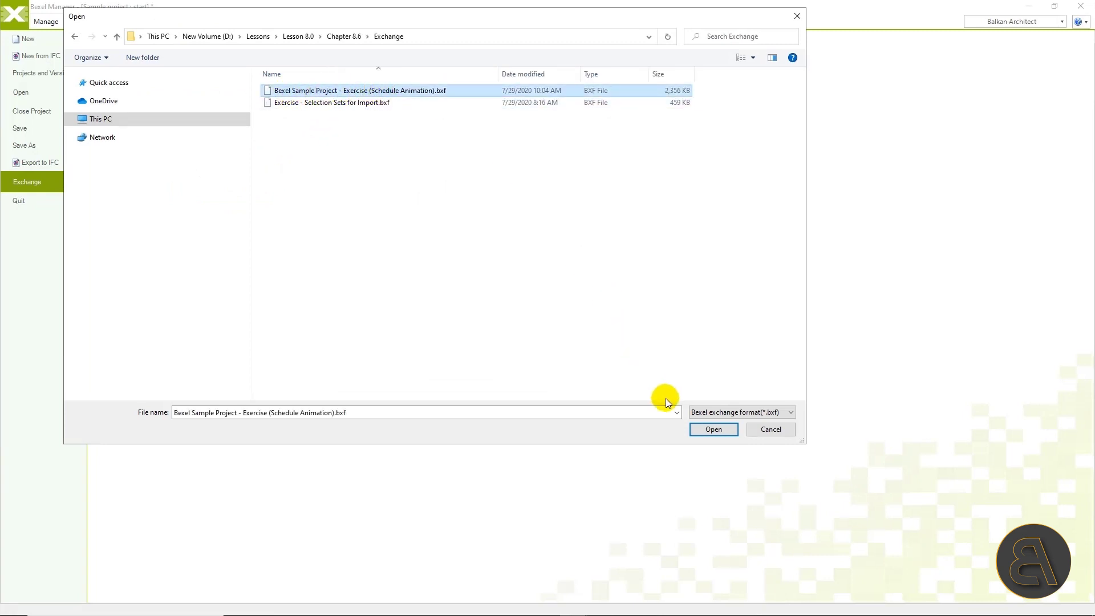
click(709, 429)
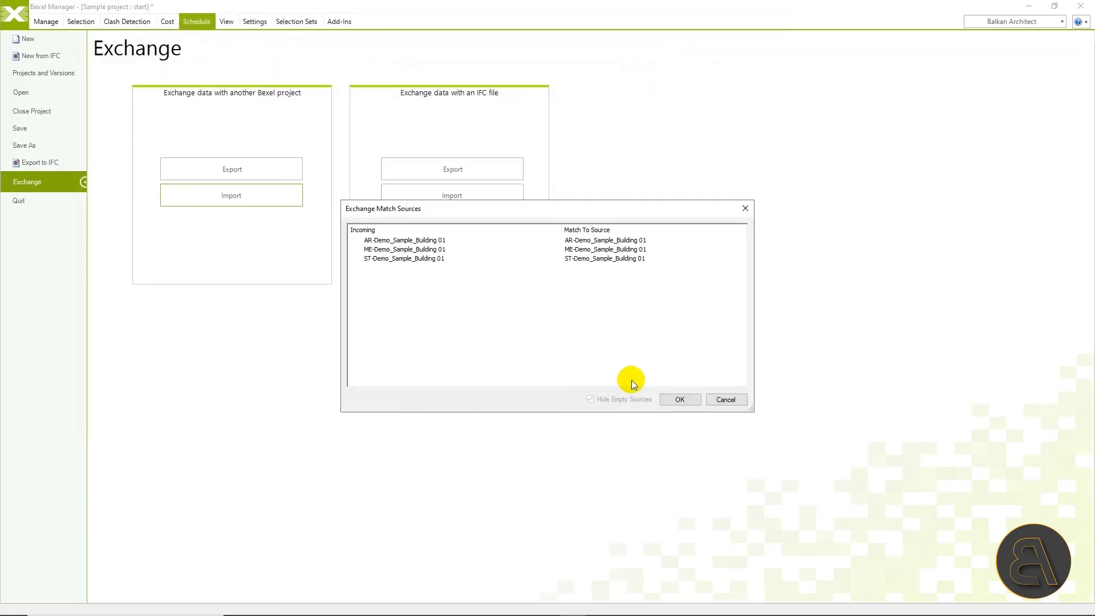
- Accept the source matches and import selection sets, methodologies, zones, creation templates, schedules, cost classifications and cost versions
click(679, 399)
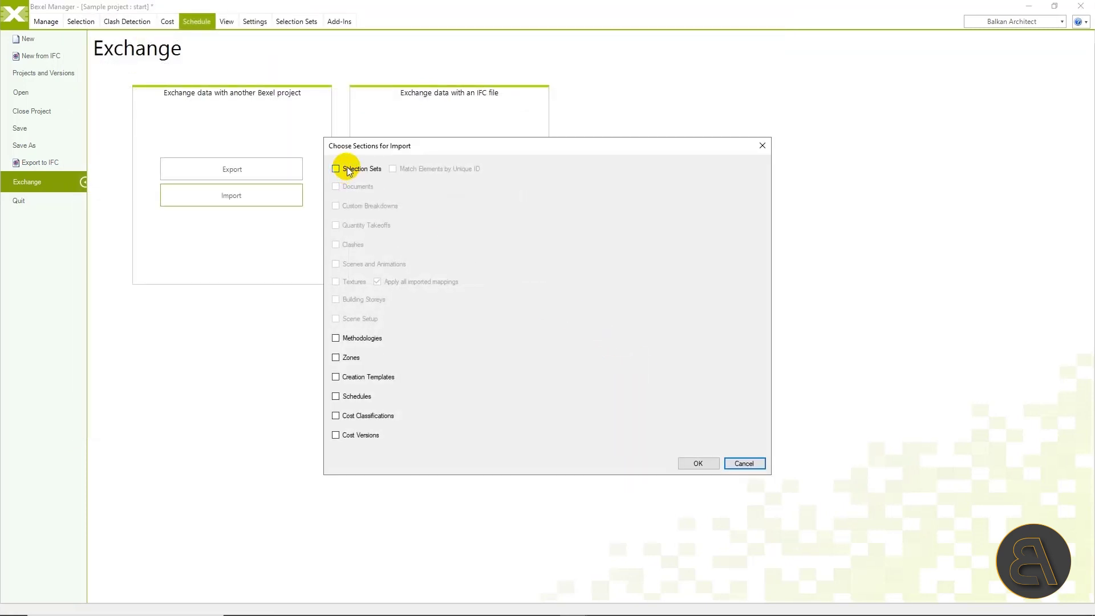
click(350, 377)
click(350, 396)
click(696, 464)
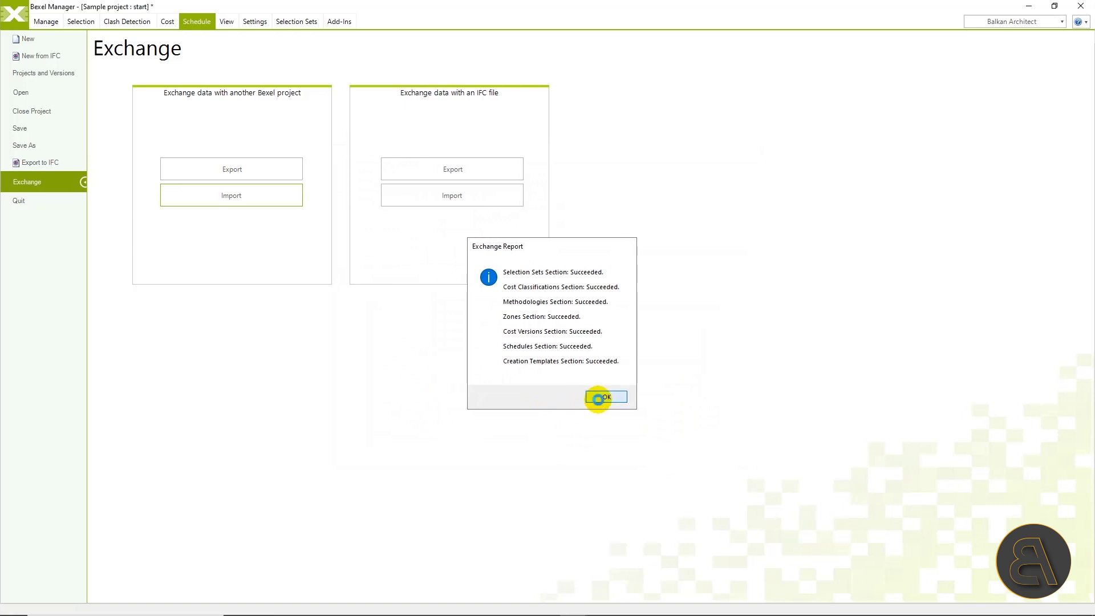
click(598, 397)
- Start another Bexel project data import with Exercise - Selection Sets for Import.bxf from the Exchange folder of Chapter 8.6
click(224, 194)
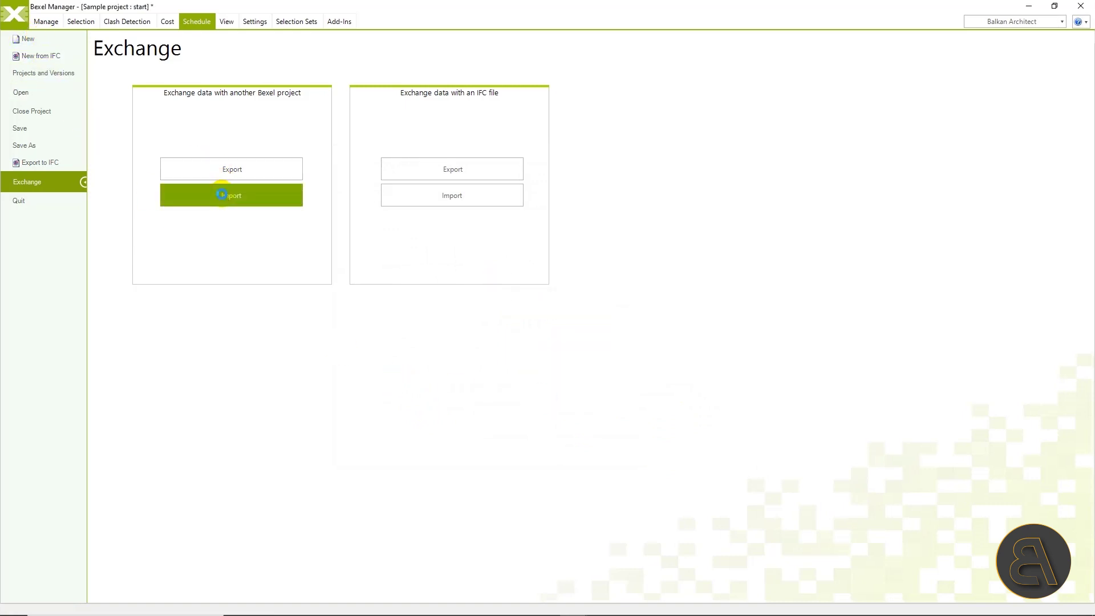
double_click(302, 175)
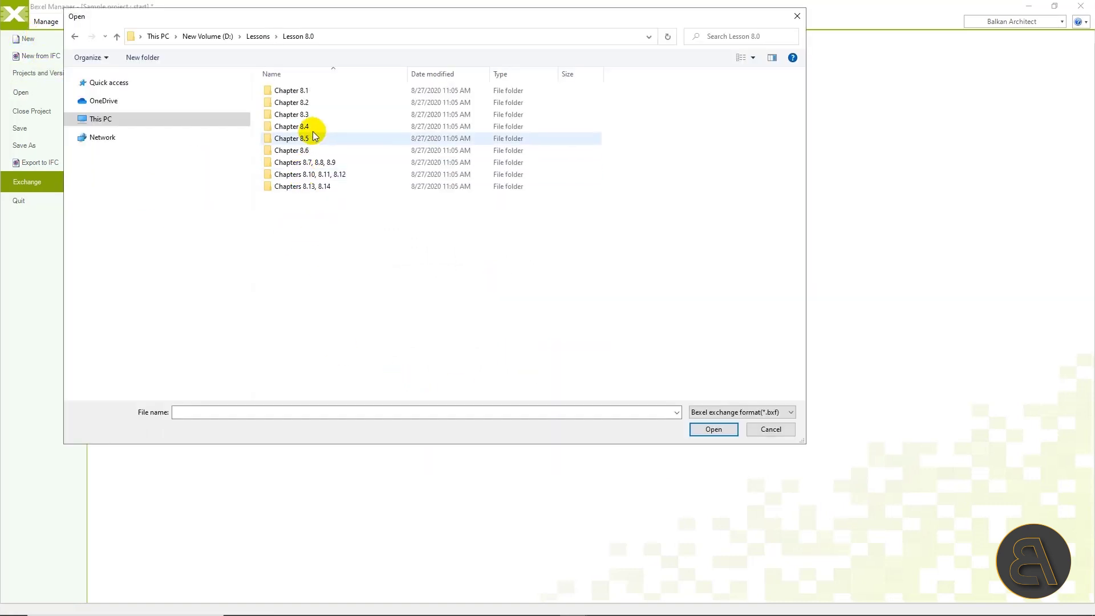
double_click(307, 105)
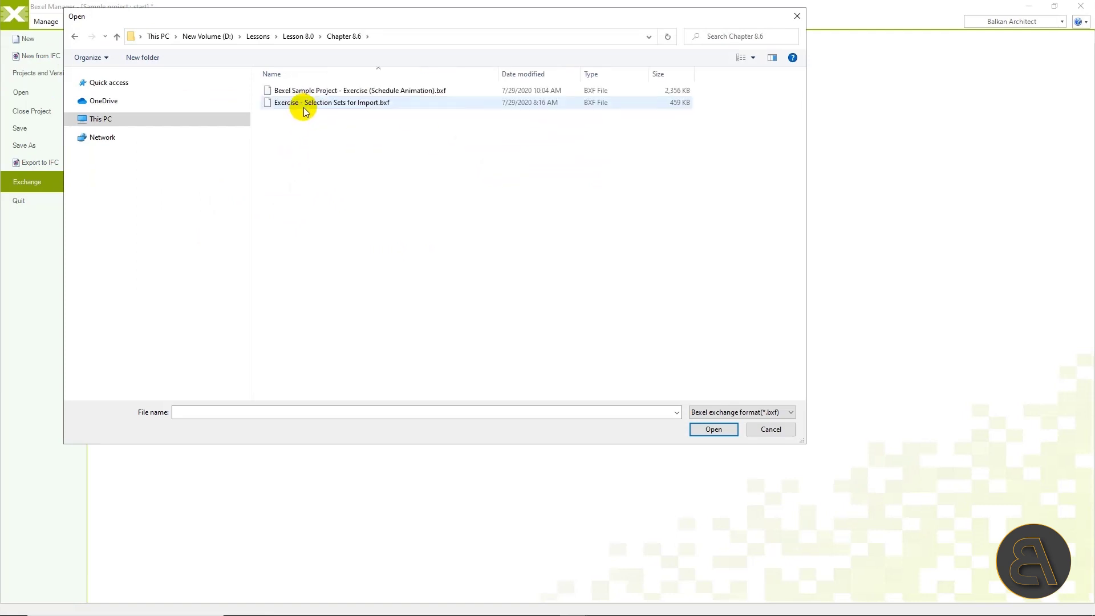
double_click(308, 104)
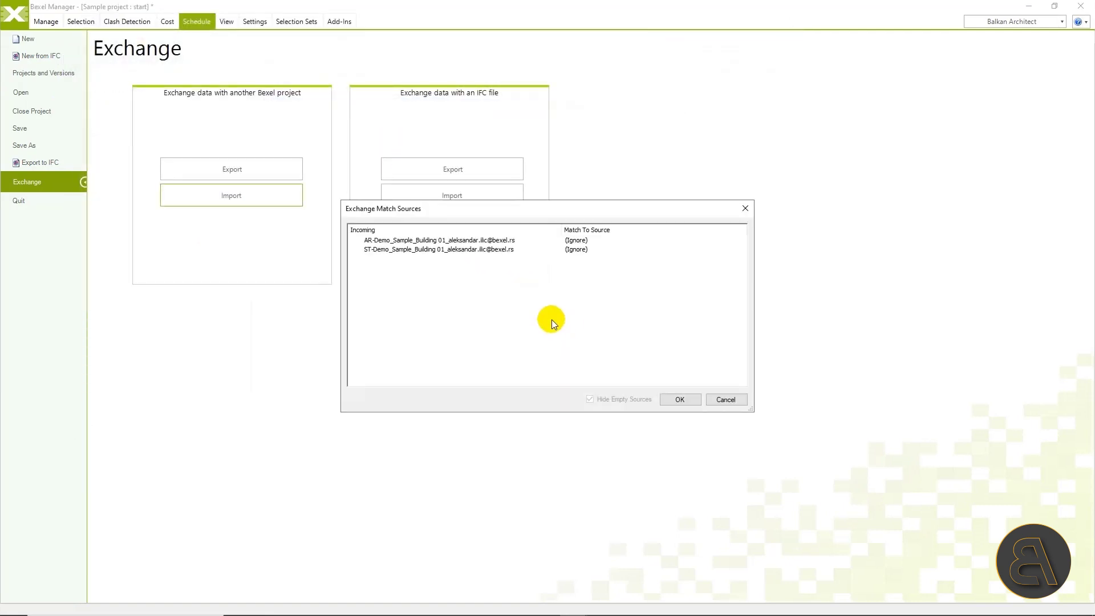
- Match the incoming AR and ST sources to AR-Demo_Sample_Building 01 and ST-Demo_Sample_Building 01, and import the selection sets
click(577, 240)
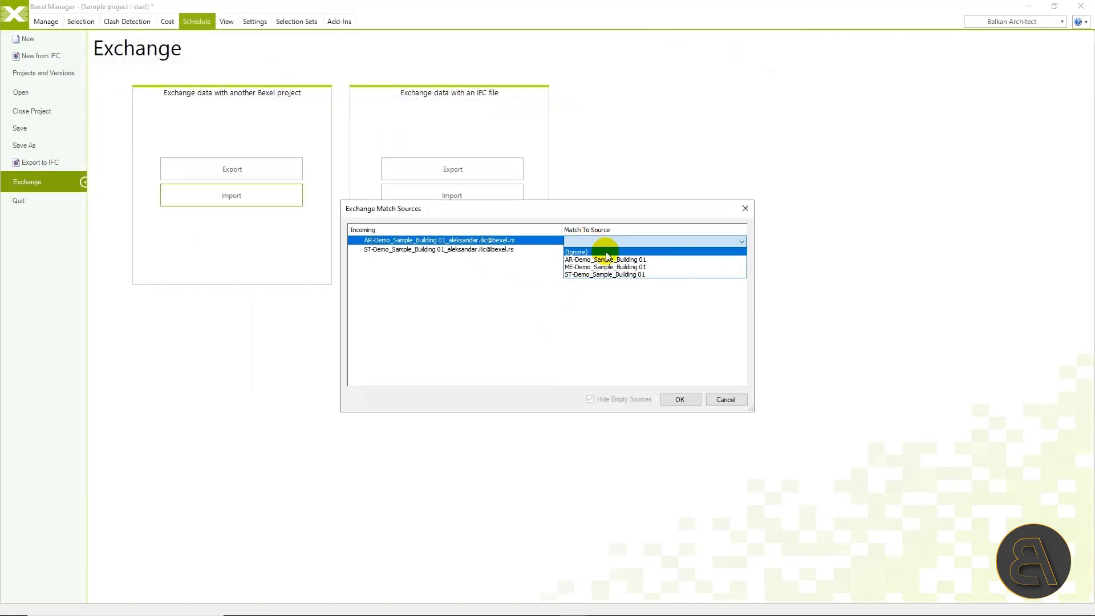
click(599, 260)
click(575, 250)
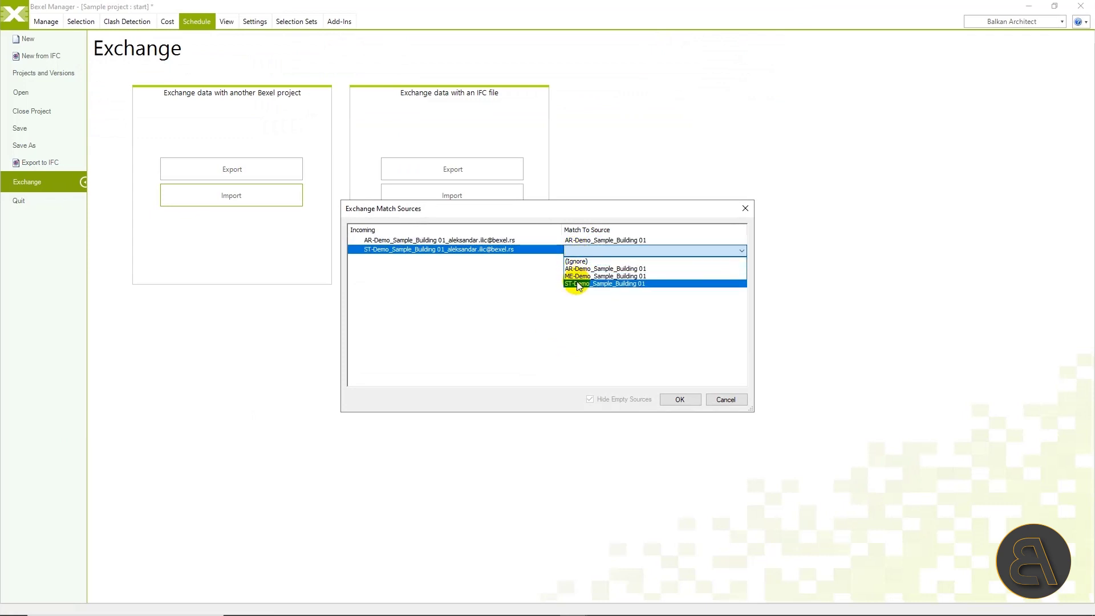
click(578, 284)
click(675, 398)
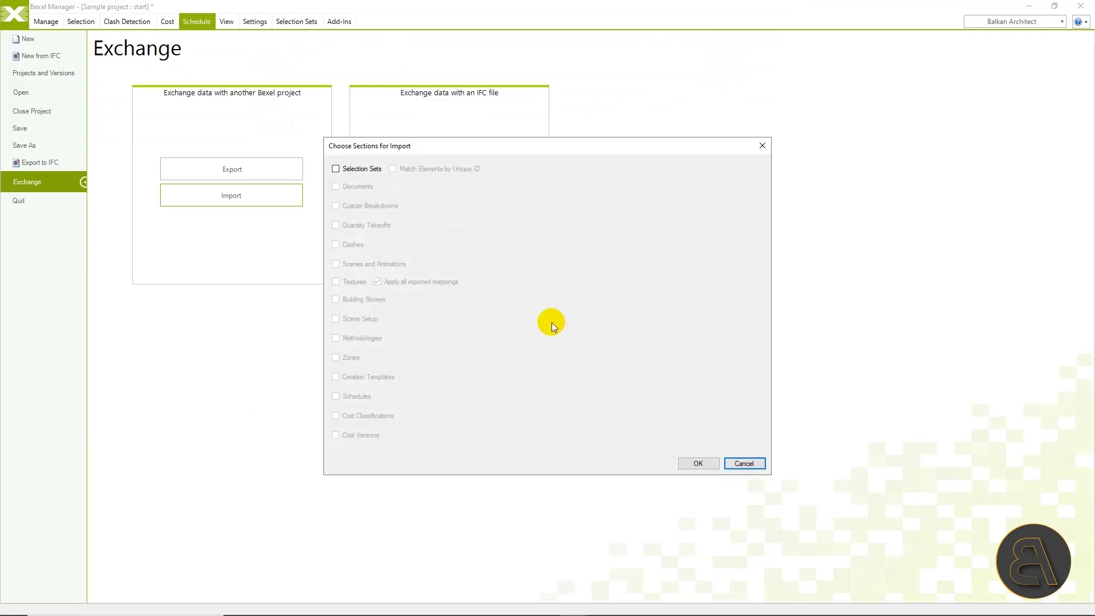
click(354, 171)
click(689, 460)
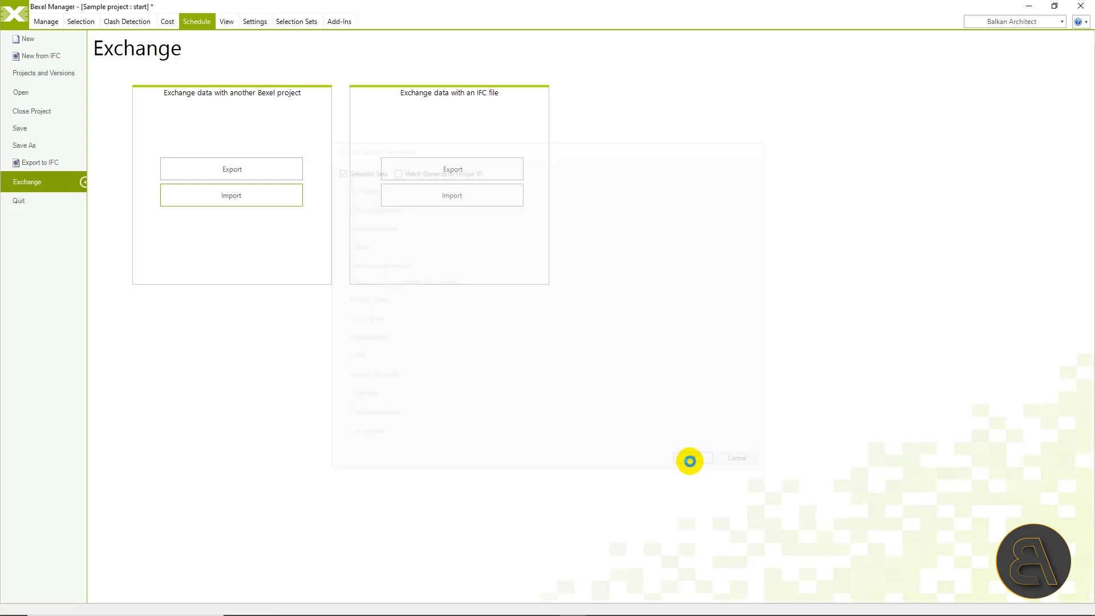
click(593, 354)
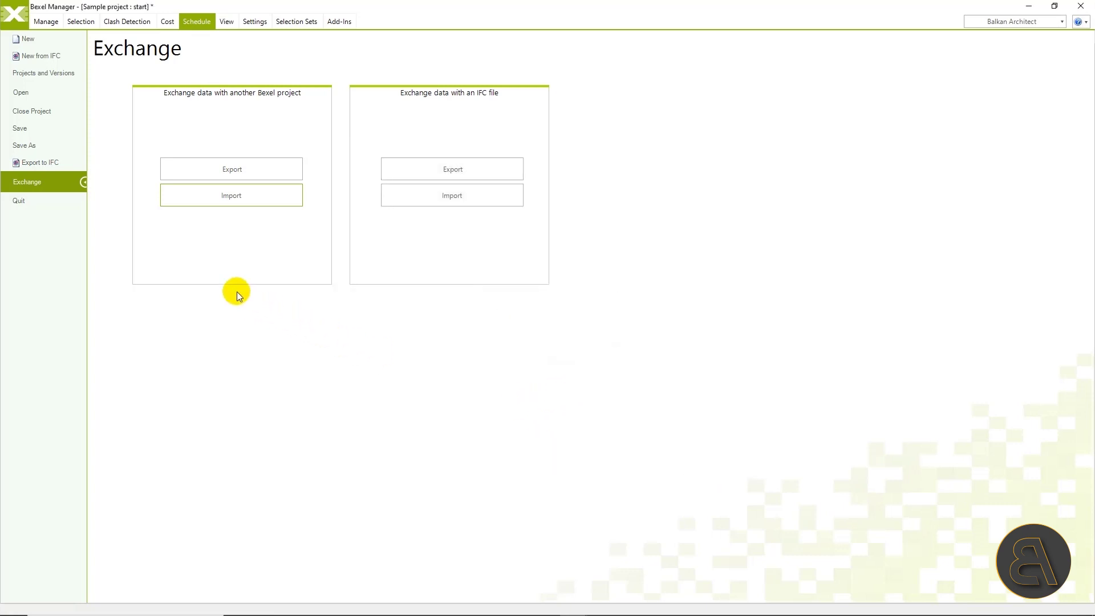
- Return to the project workspace and expand the newest imported selection set group down to the contents of Temporary sets
click(48, 26)
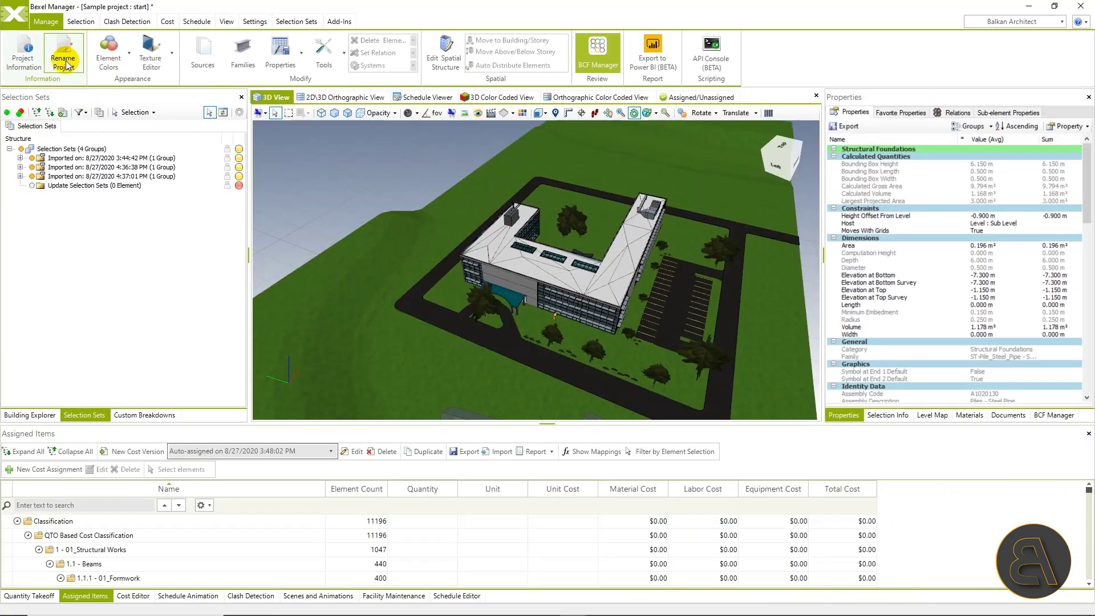
click(20, 177)
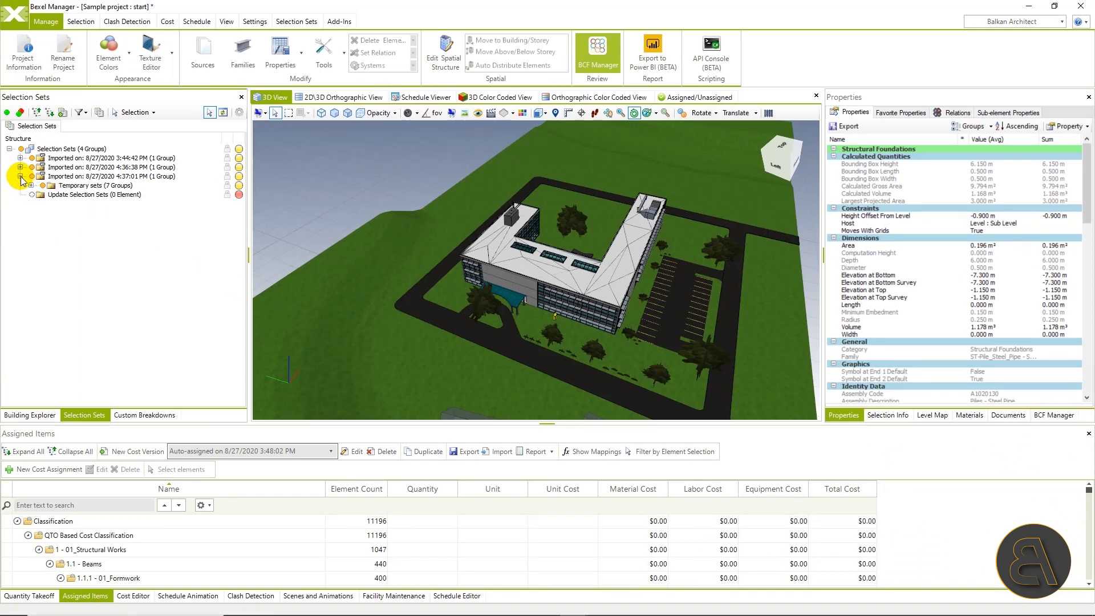
click(30, 186)
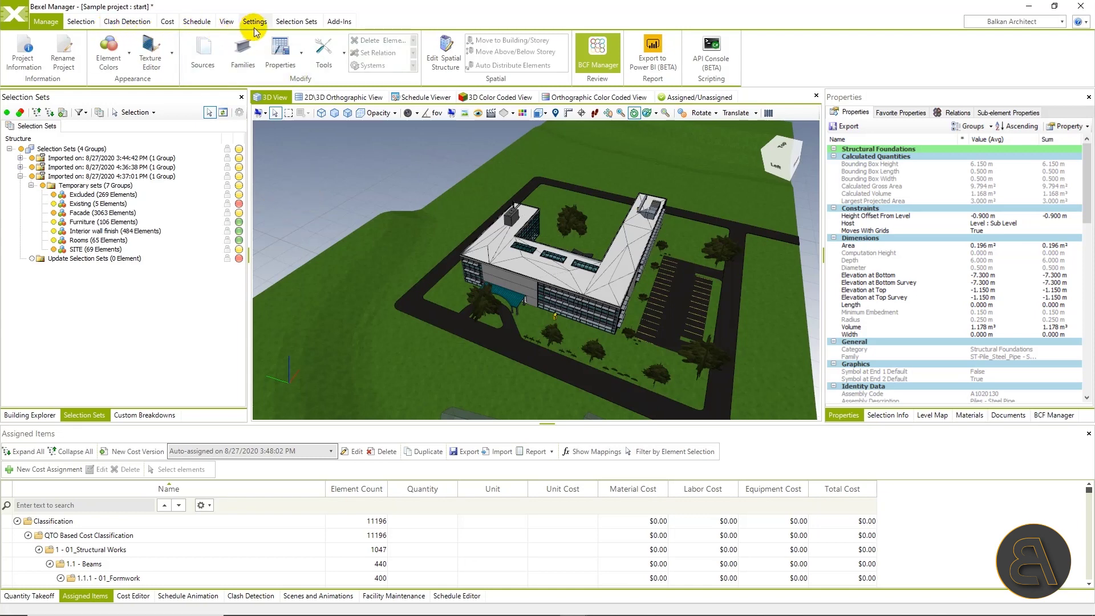
- Examine the items and relations of QTO Based LOB Methodology in the Methodology Editor, and close the editor
click(196, 22)
click(66, 54)
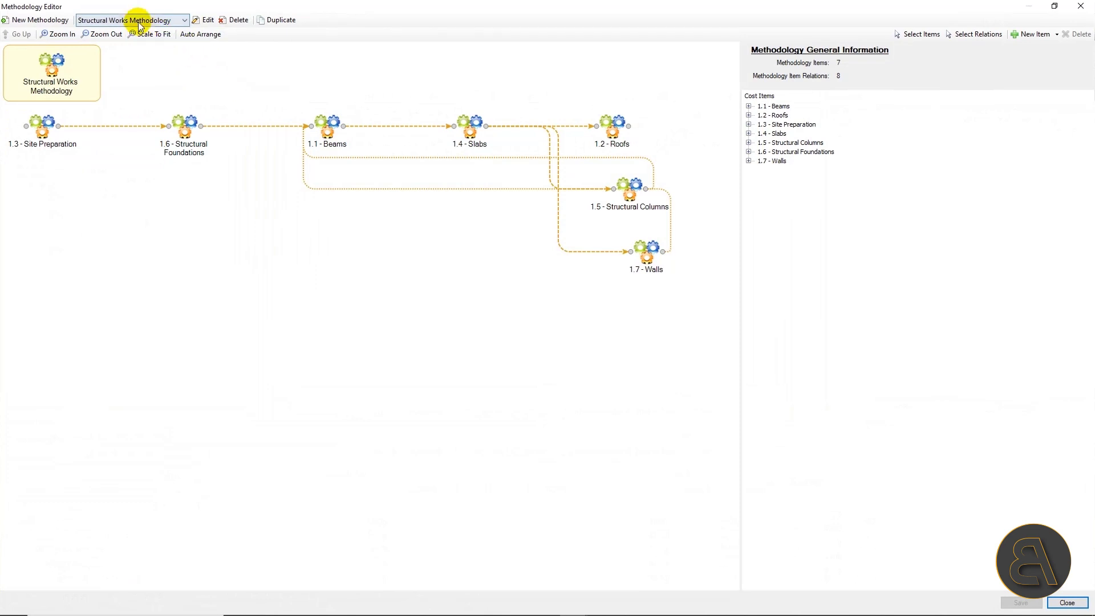
click(138, 21)
click(117, 40)
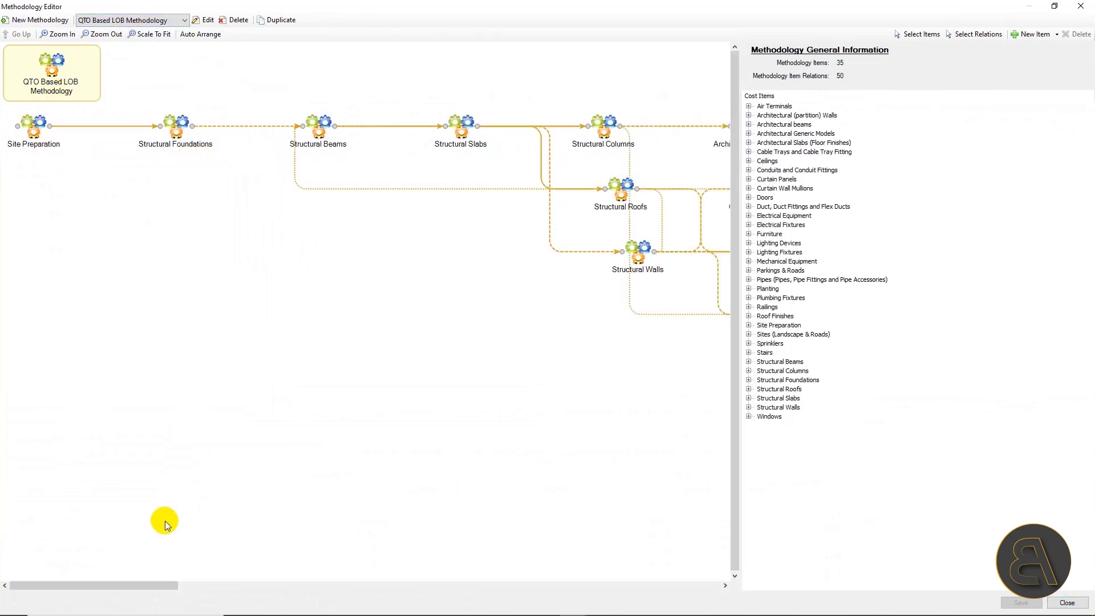
drag(132, 582, 701, 591)
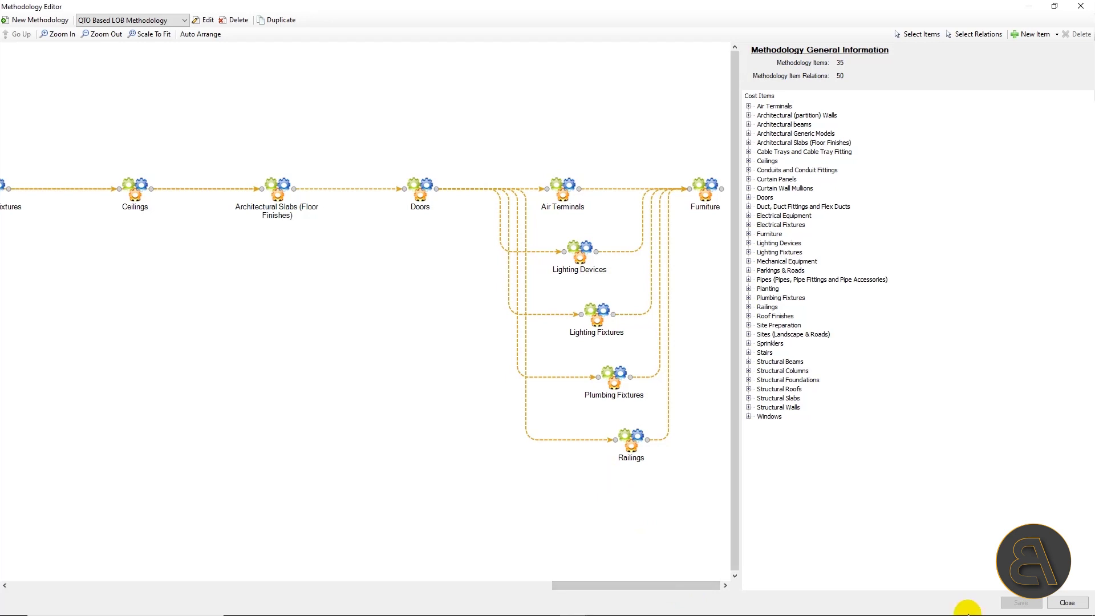
click(1066, 603)
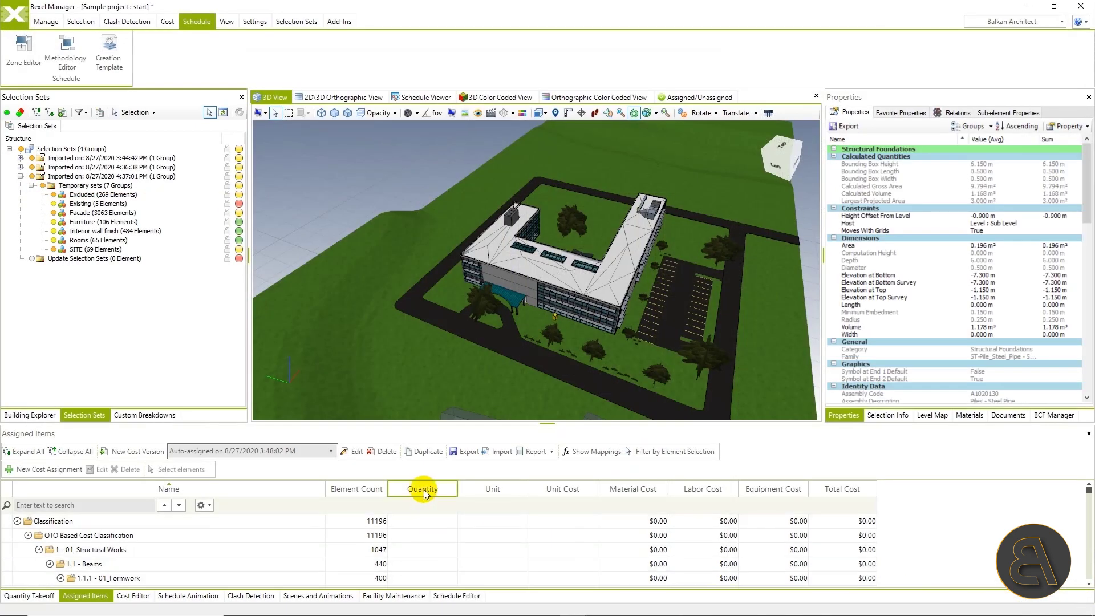
- Bring up the Schedule Editor, switch to the QTO Based_2 Levels schedule, and look through its task list
click(456, 597)
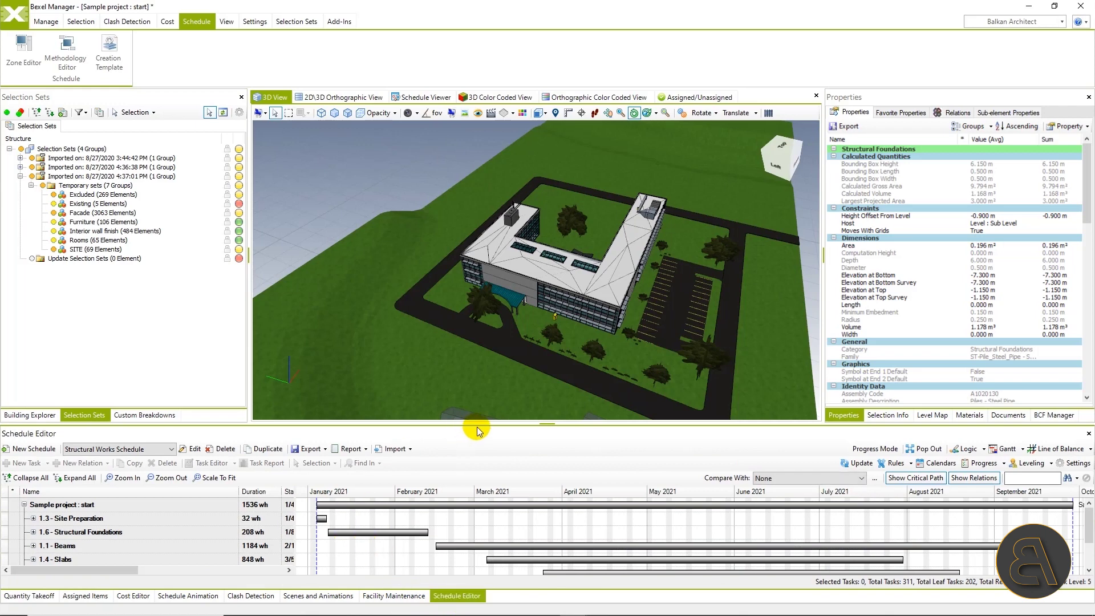
drag(548, 423, 554, 379)
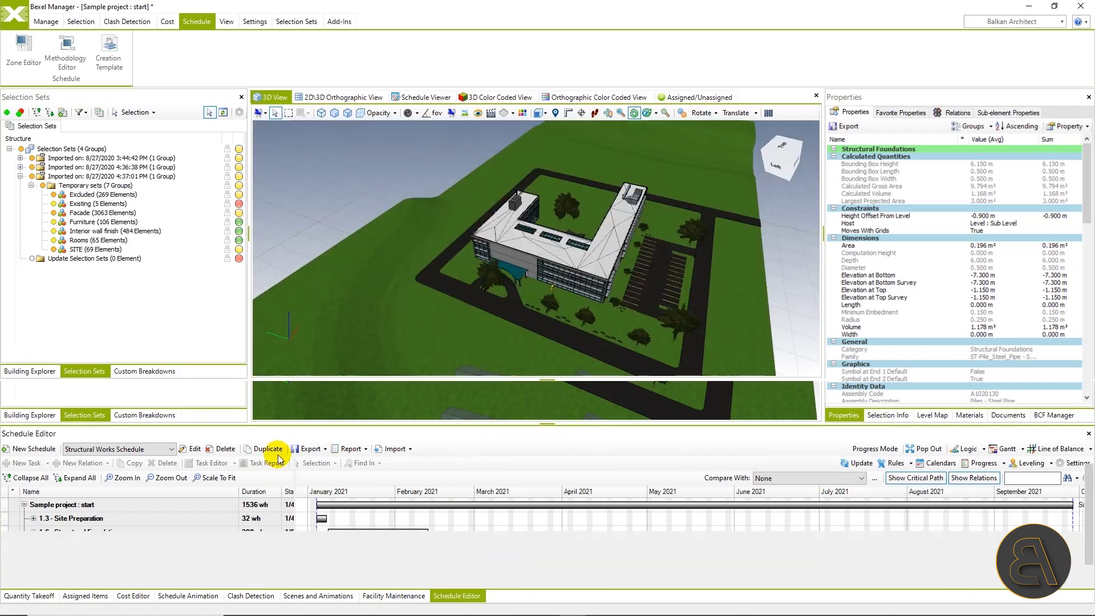
click(126, 410)
click(91, 423)
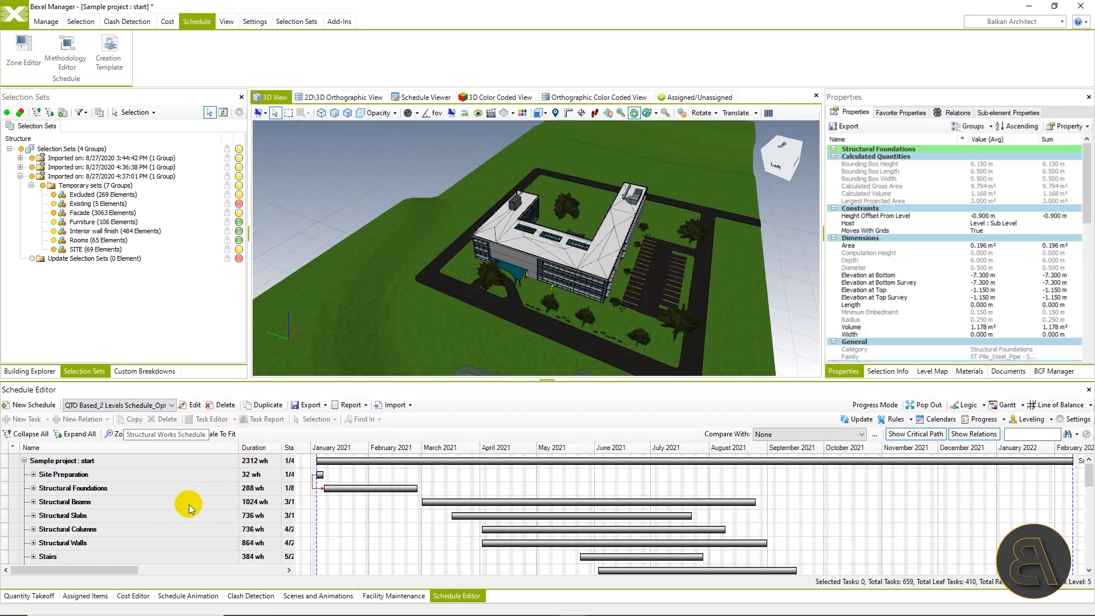
scroll(103, 507, down, 5)
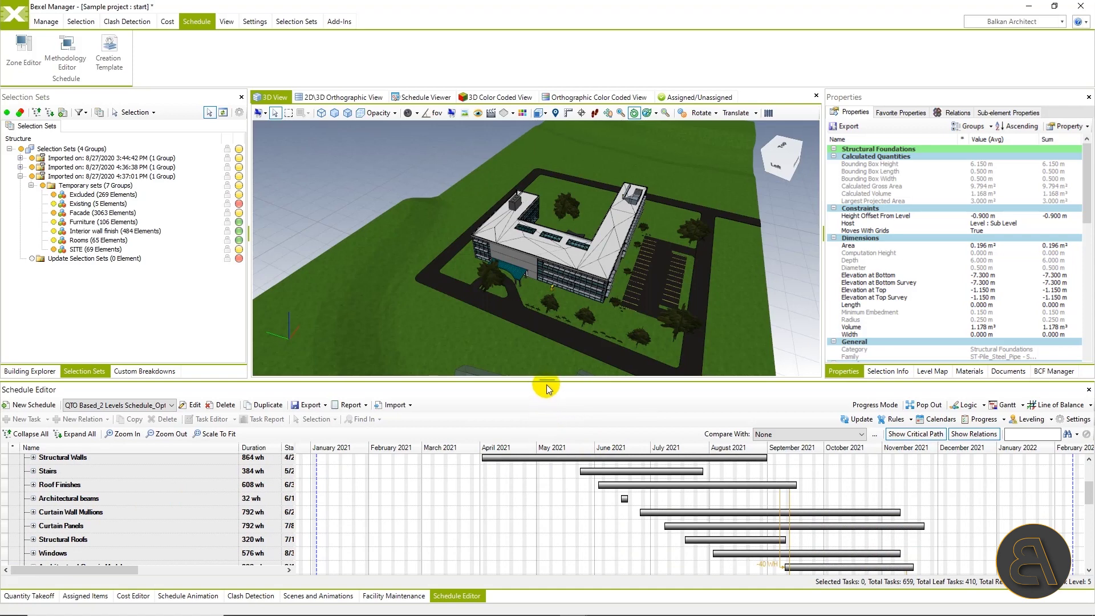
drag(547, 380, 548, 408)
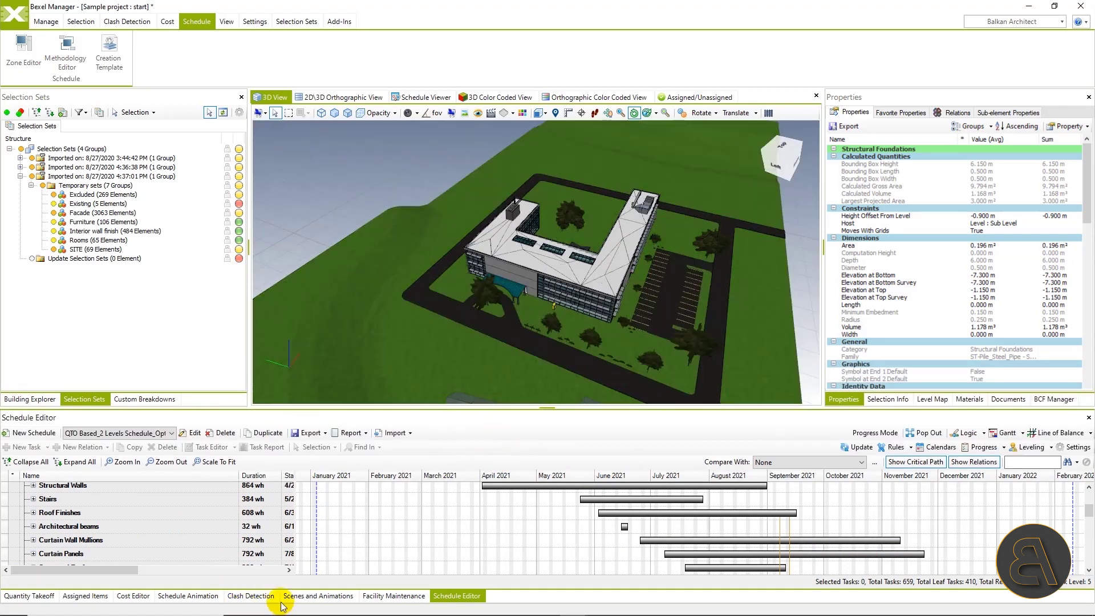
- Switch the model view to the Schedule Viewer and update the schedule animation for the active schedule
click(349, 599)
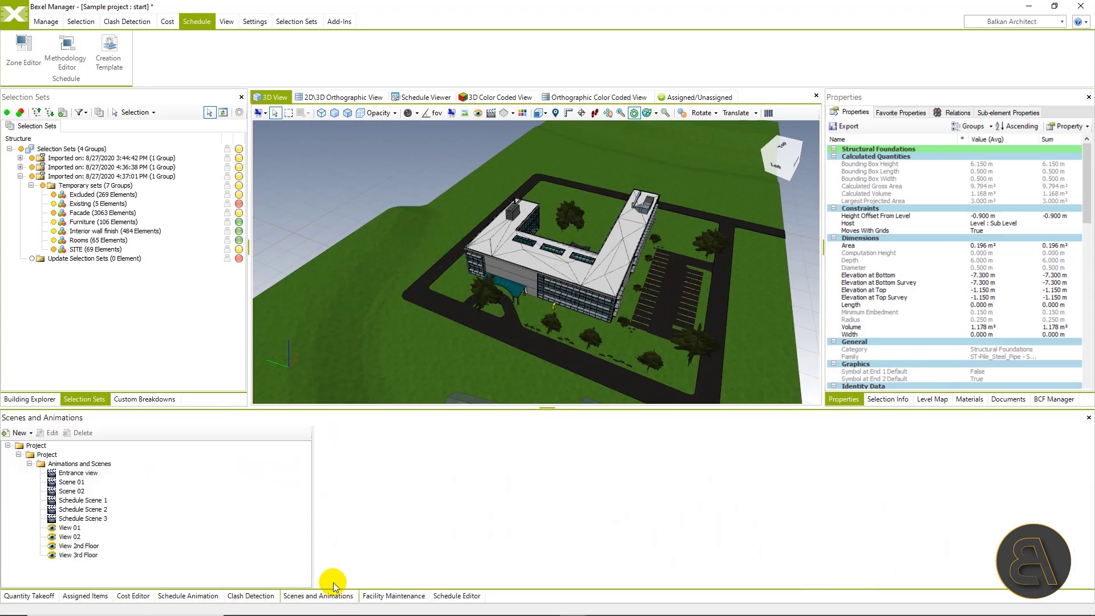
click(425, 98)
click(417, 116)
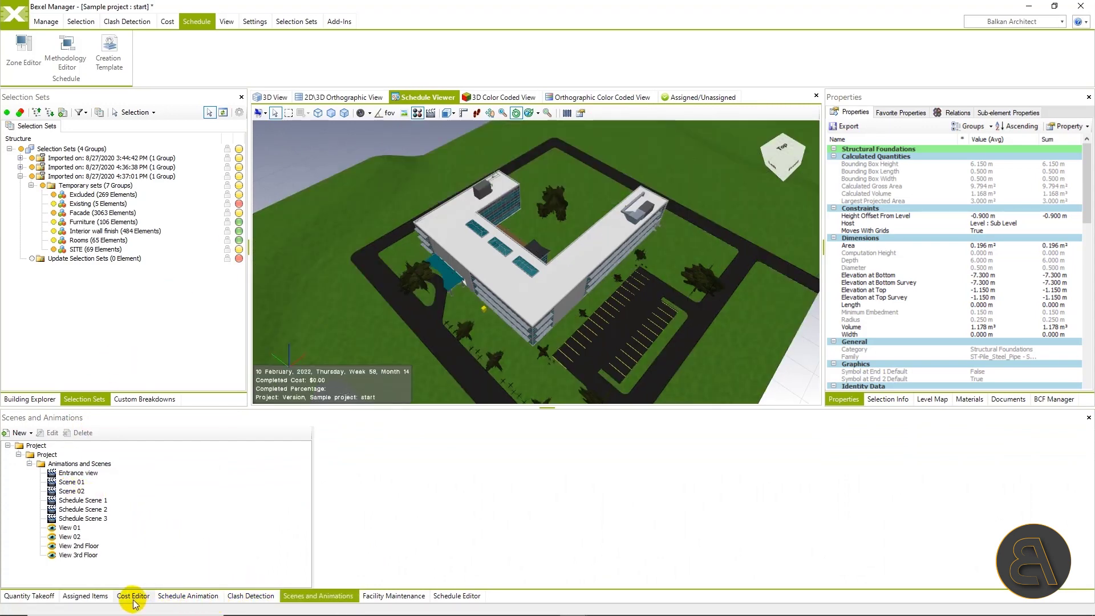
click(188, 596)
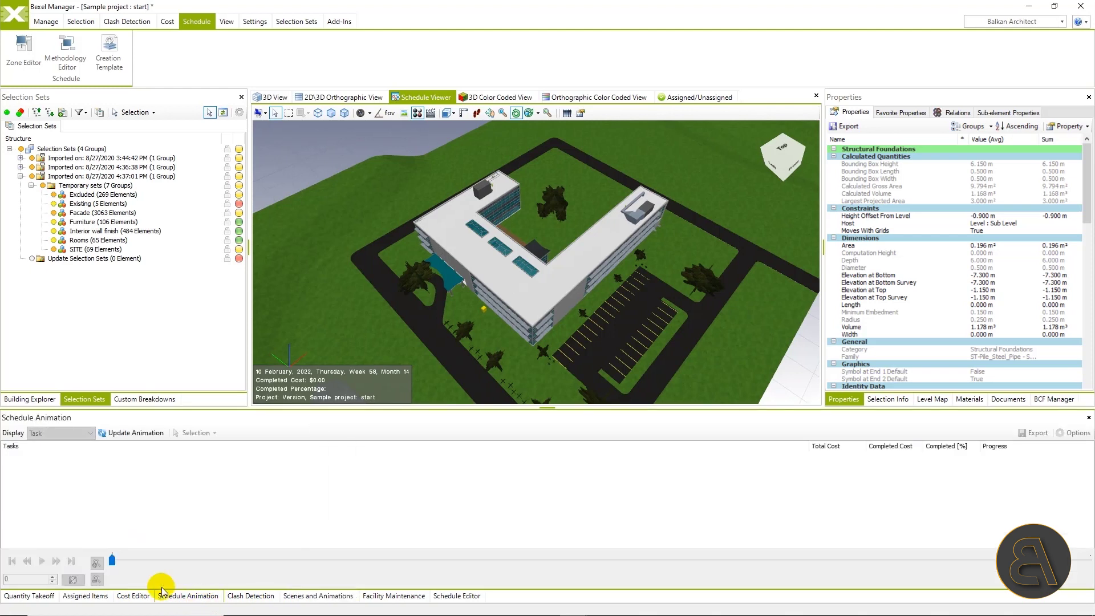
click(135, 432)
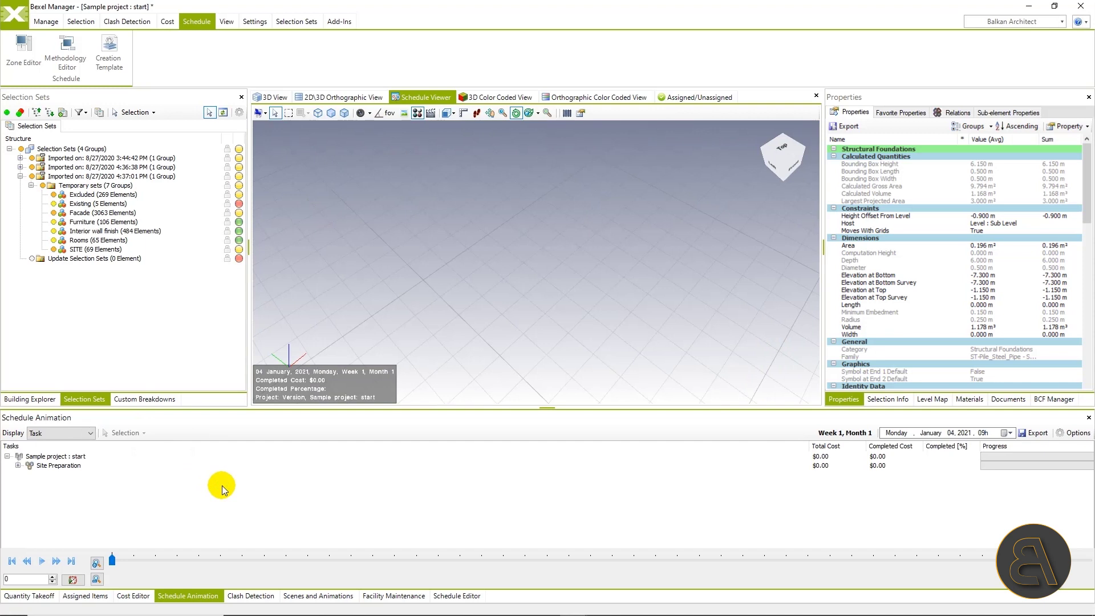
- Make all elements visible in the Schedule Viewer and play the animation into late January 2021
right_click(413, 252)
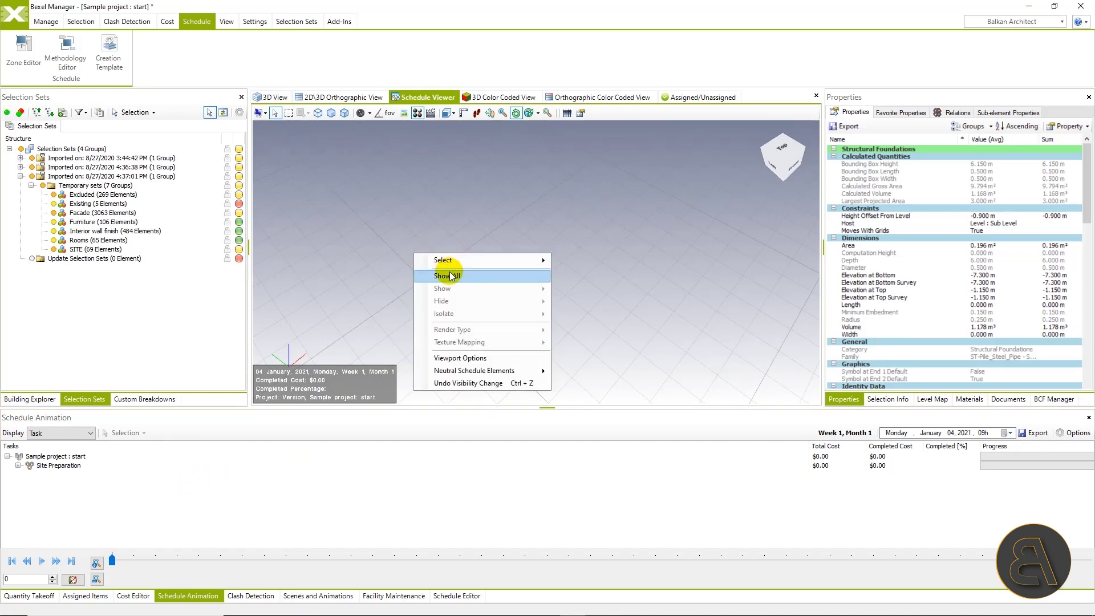
click(447, 275)
click(43, 559)
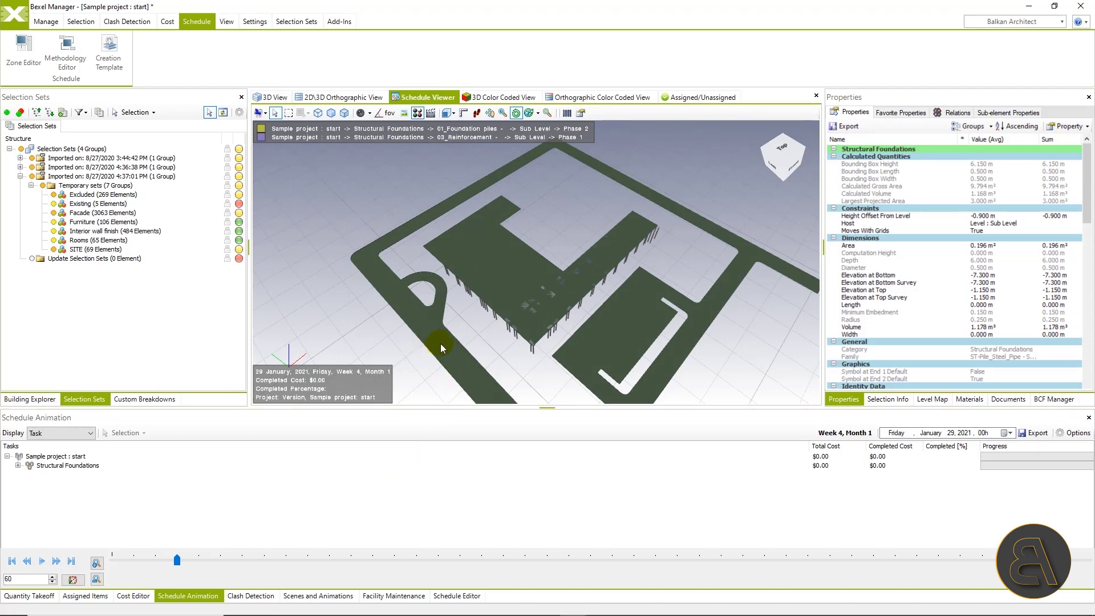
- Select the flat site surfaces in the animated model and find the schedule task that contains them
click(621, 336)
click(535, 365)
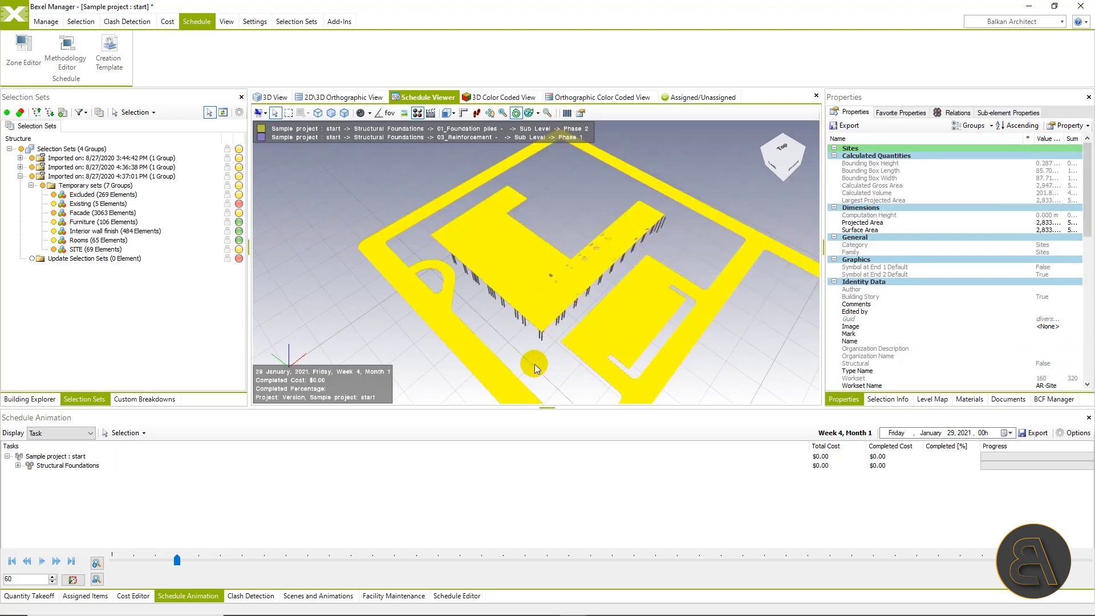
click(451, 595)
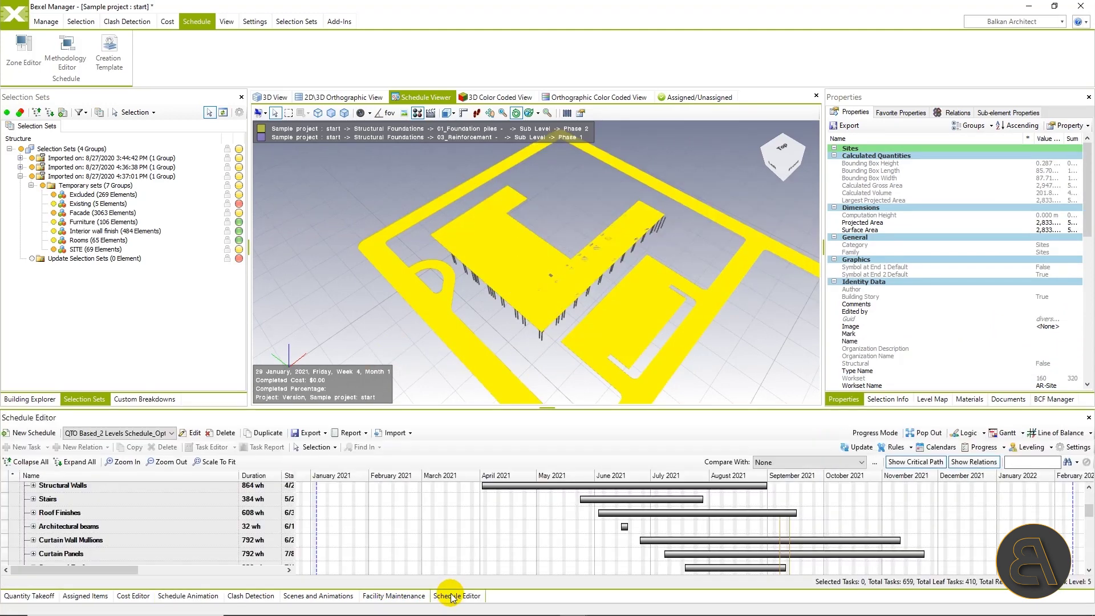
click(328, 449)
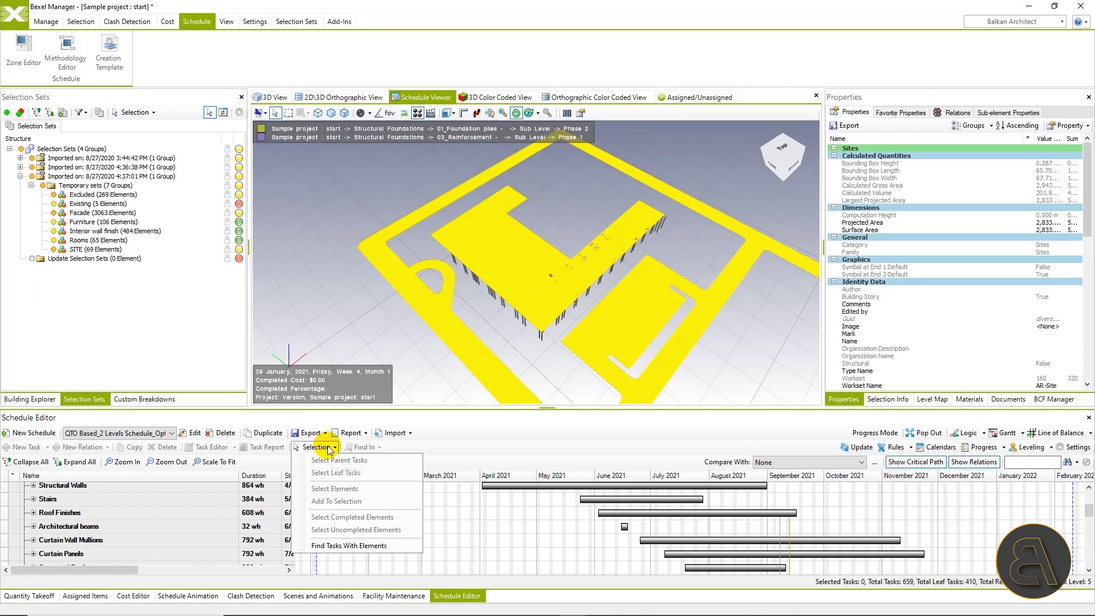
click(349, 546)
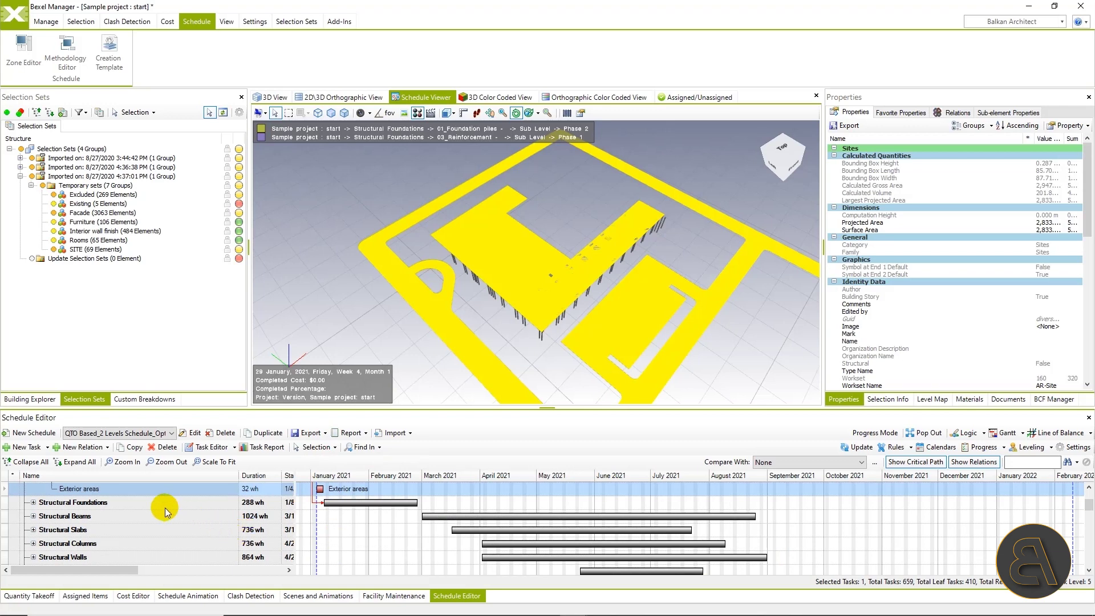
- In the Task Editor settings of the Exterior areas task, set the work type to Fixed and Temporary
right_click(111, 494)
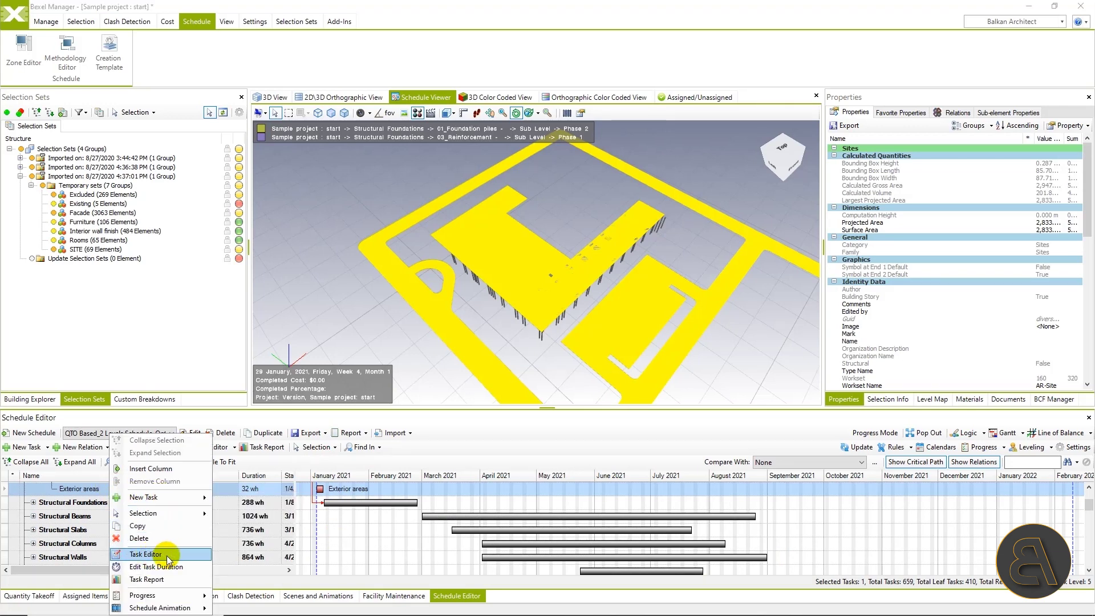
click(169, 556)
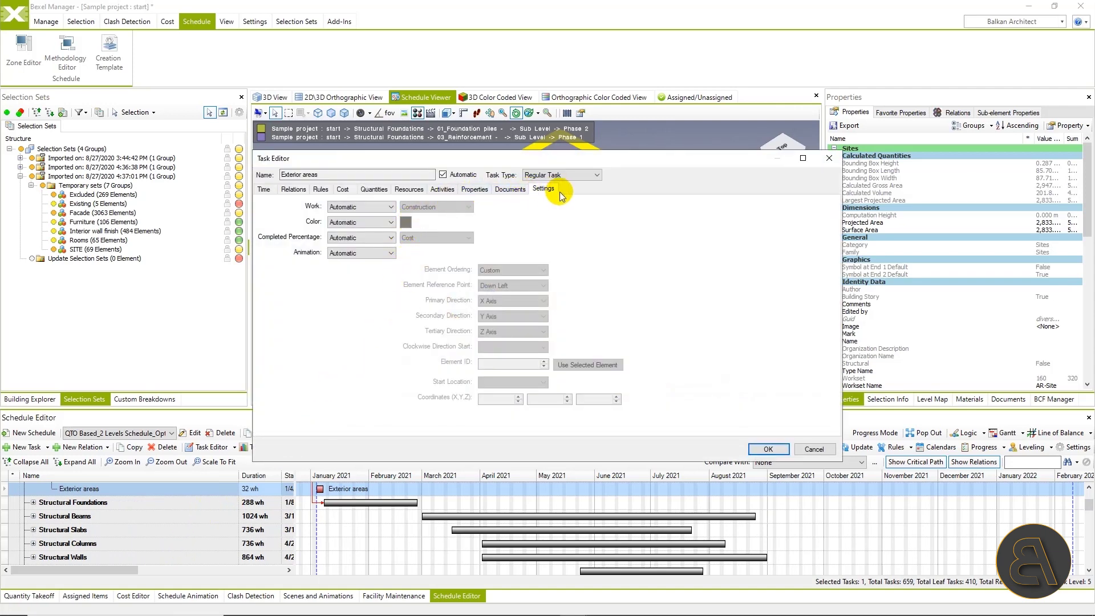
click(360, 207)
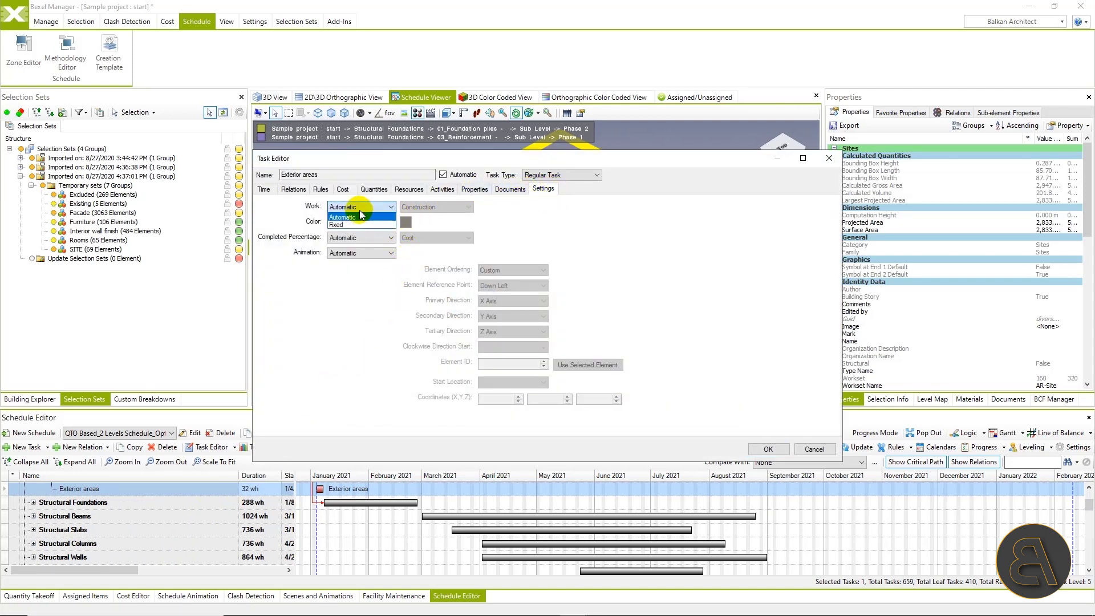
click(347, 226)
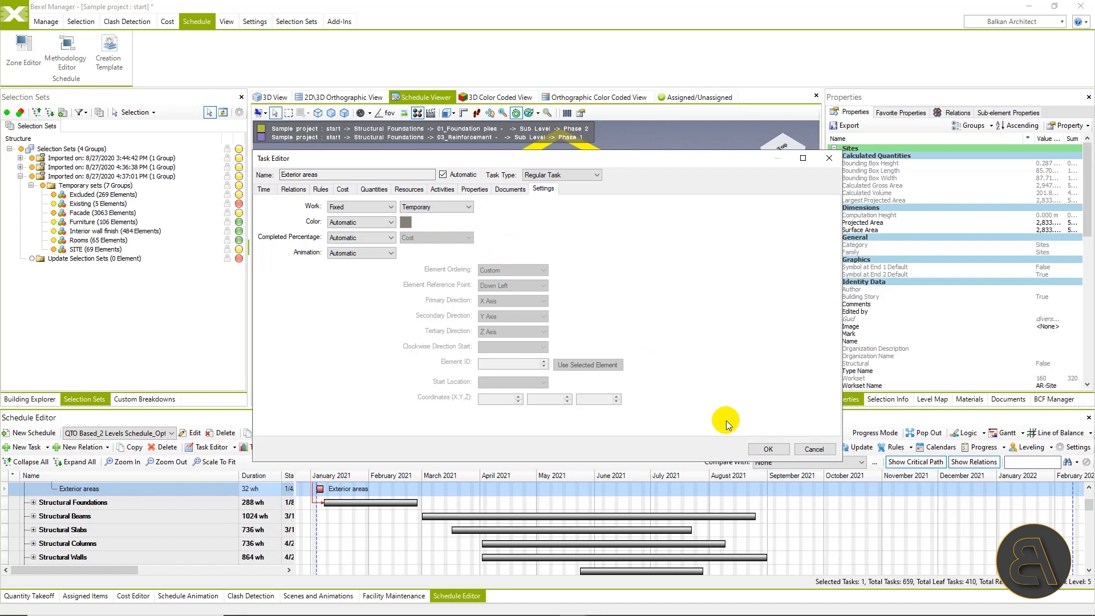
click(768, 448)
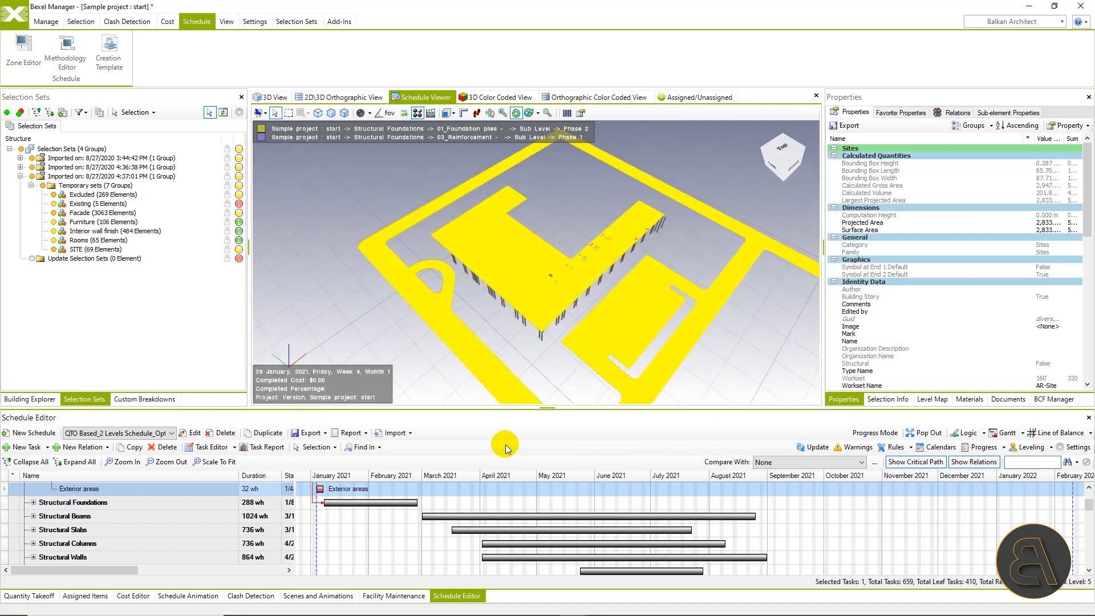
- Update the schedule animation with the changed task and play it from the project start into late January 2021
click(188, 597)
click(111, 432)
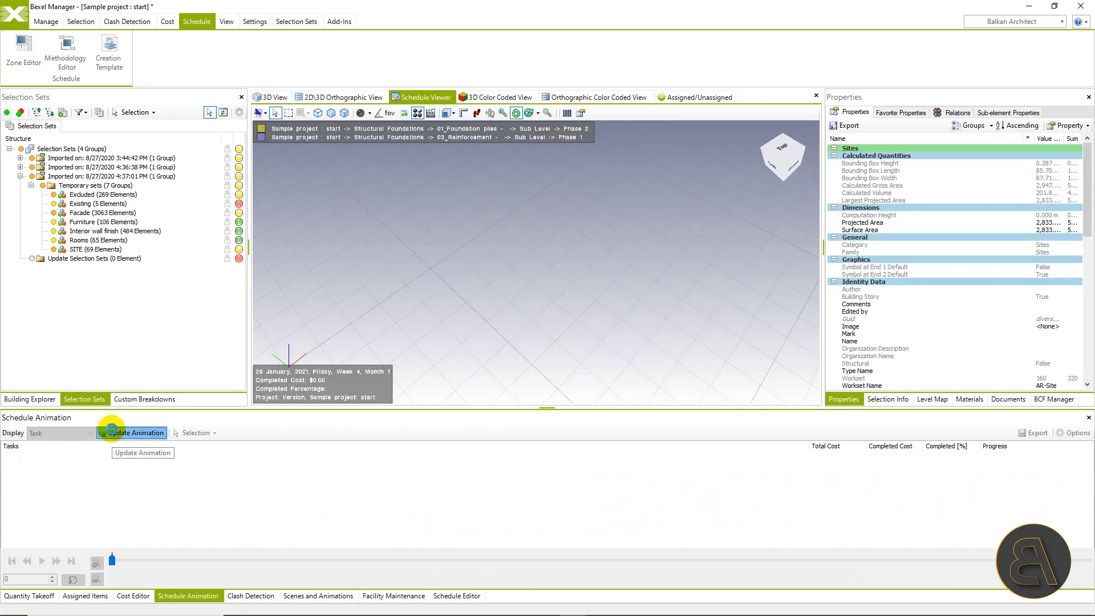
click(32, 563)
click(13, 562)
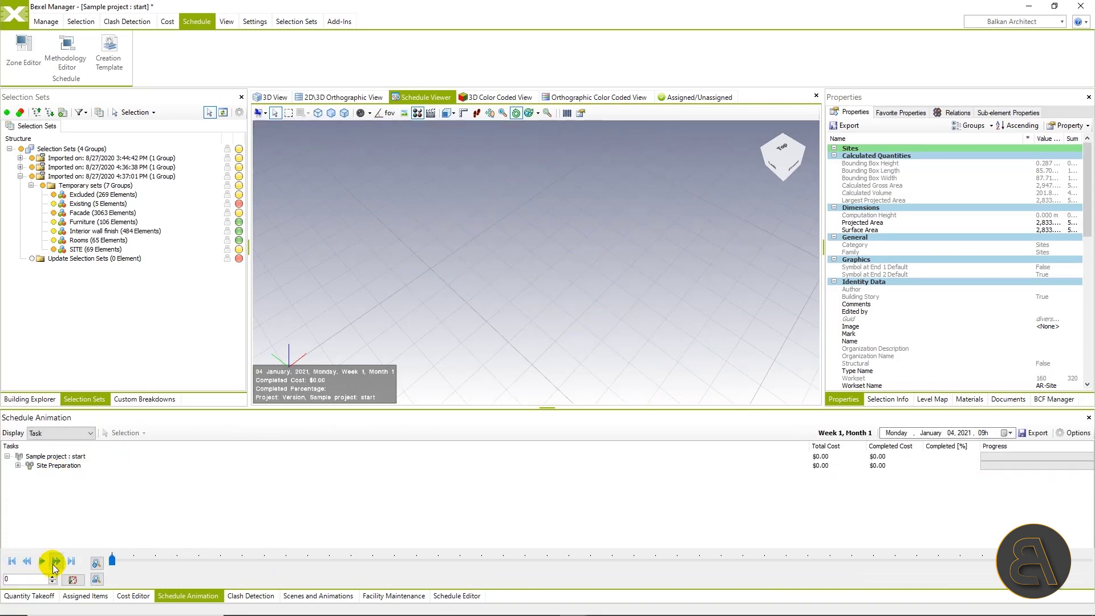
click(42, 562)
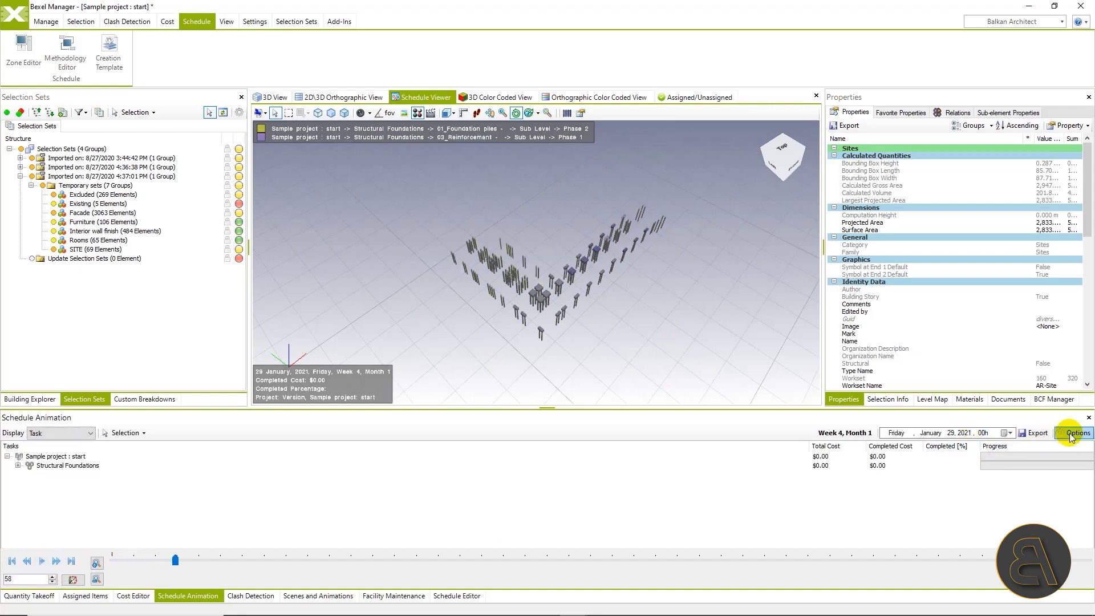
- Set the schedule animation duration to 45 seconds, keeping the frame rate at 30 and the interval type Daily
click(1072, 433)
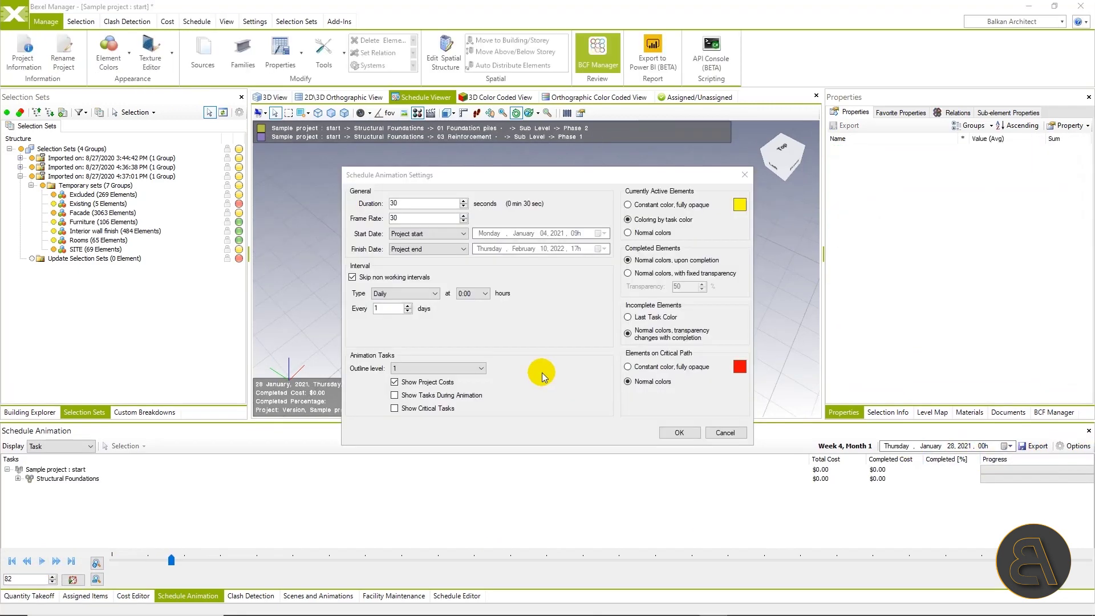
double_click(392, 203)
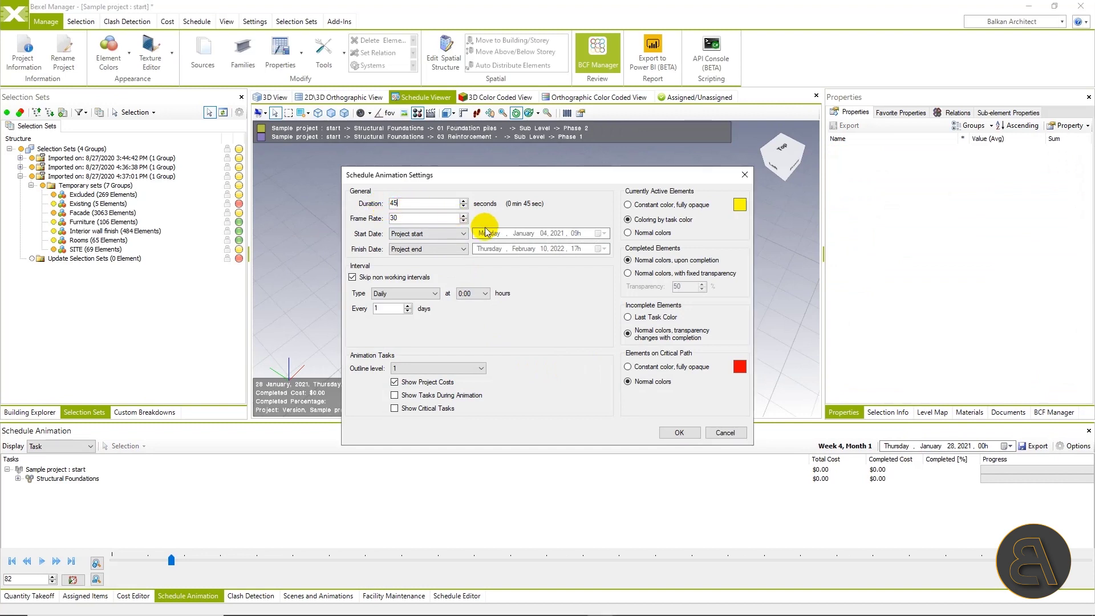
click(406, 218)
click(378, 292)
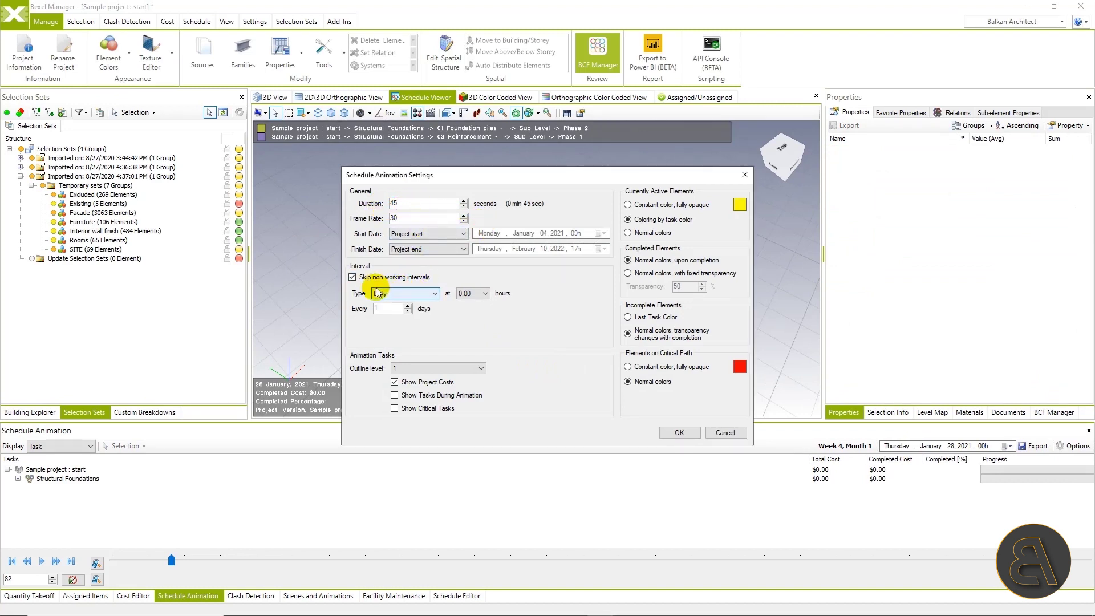
click(404, 301)
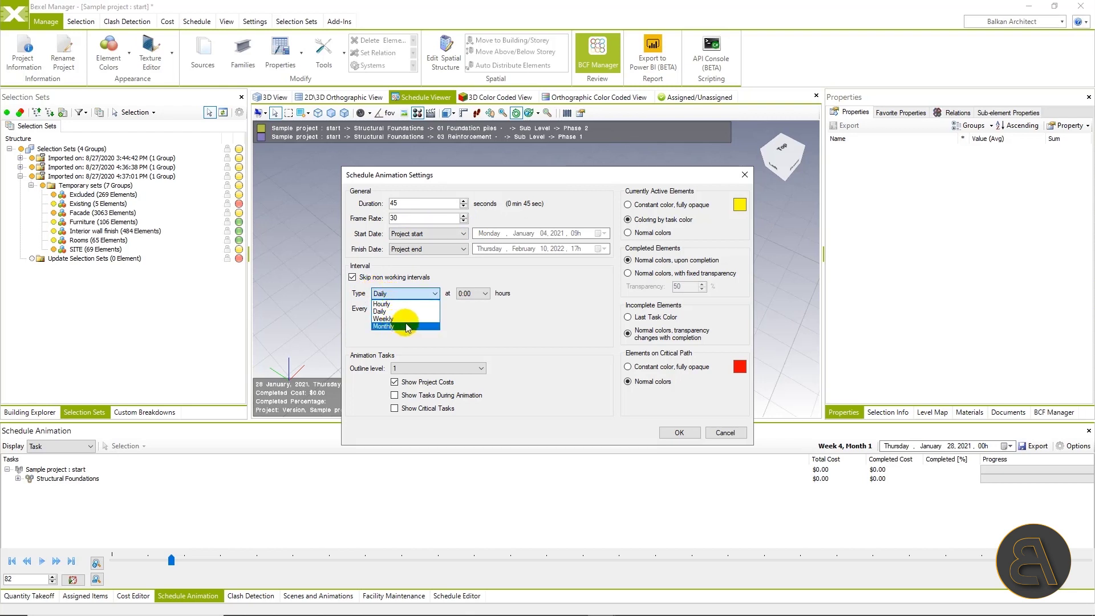
click(407, 311)
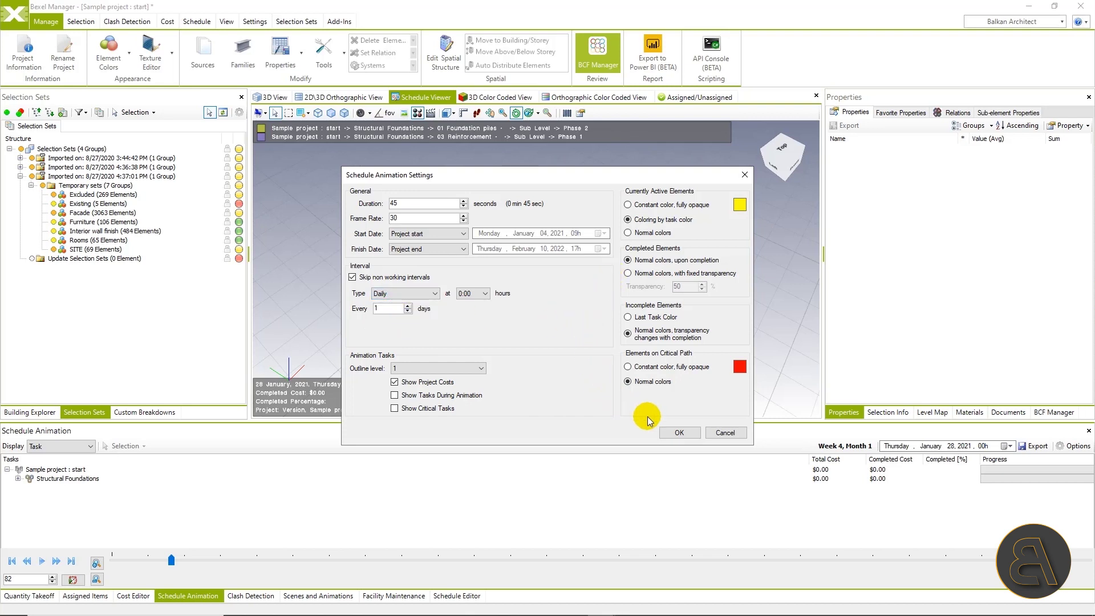
click(680, 432)
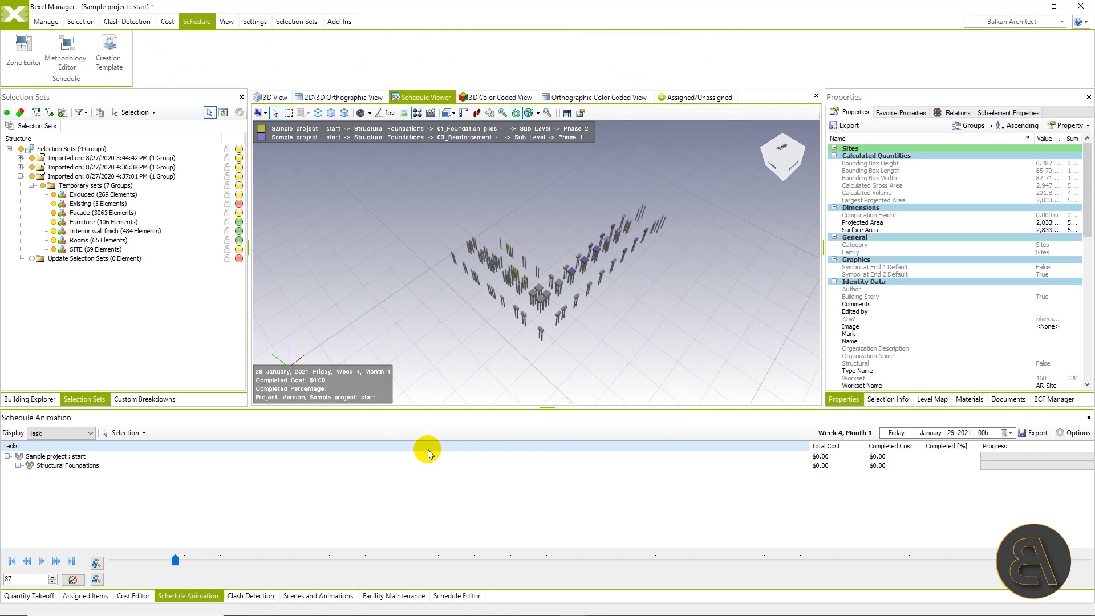
- Replay the schedule animation from the project start and stop it at 9 March 2021
click(12, 561)
click(42, 561)
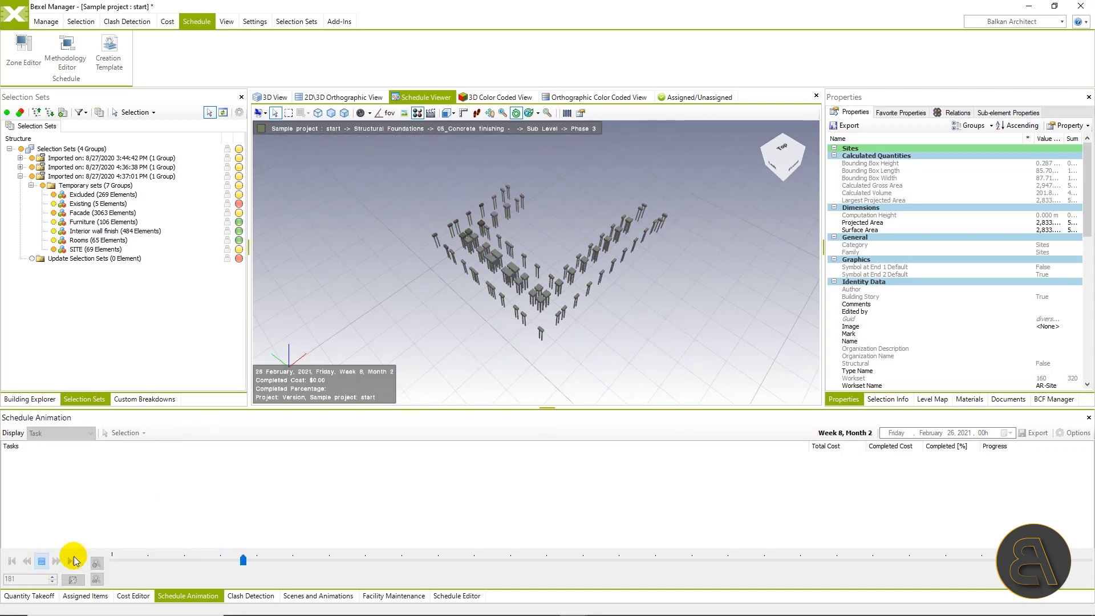
click(42, 561)
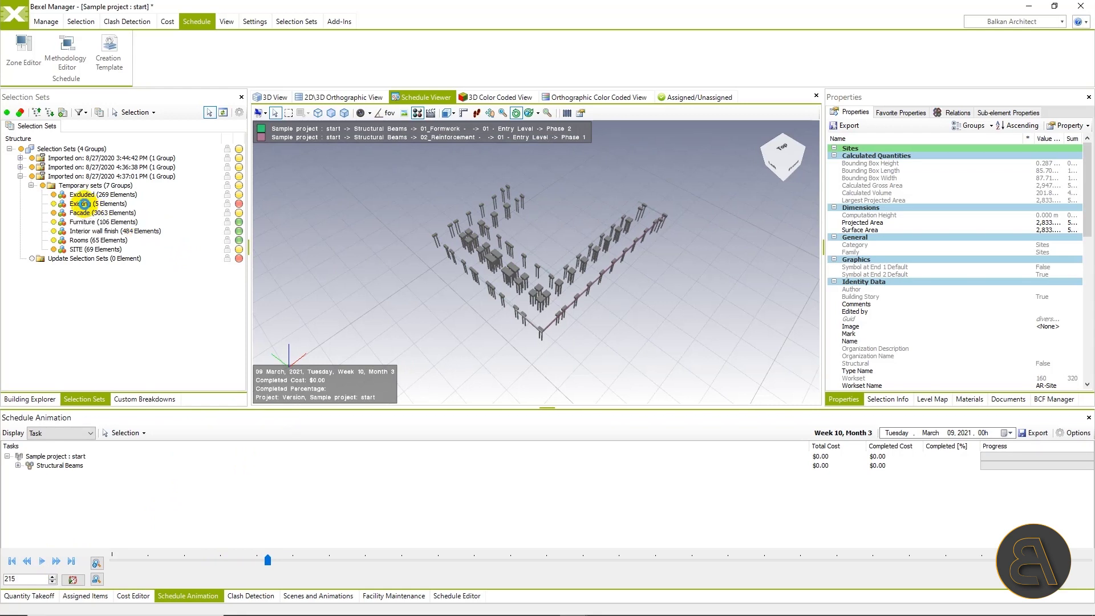
- Add the elements of the Existing selection set to the neutral schedule elements and inspect them in the Schedule Viewer
click(84, 204)
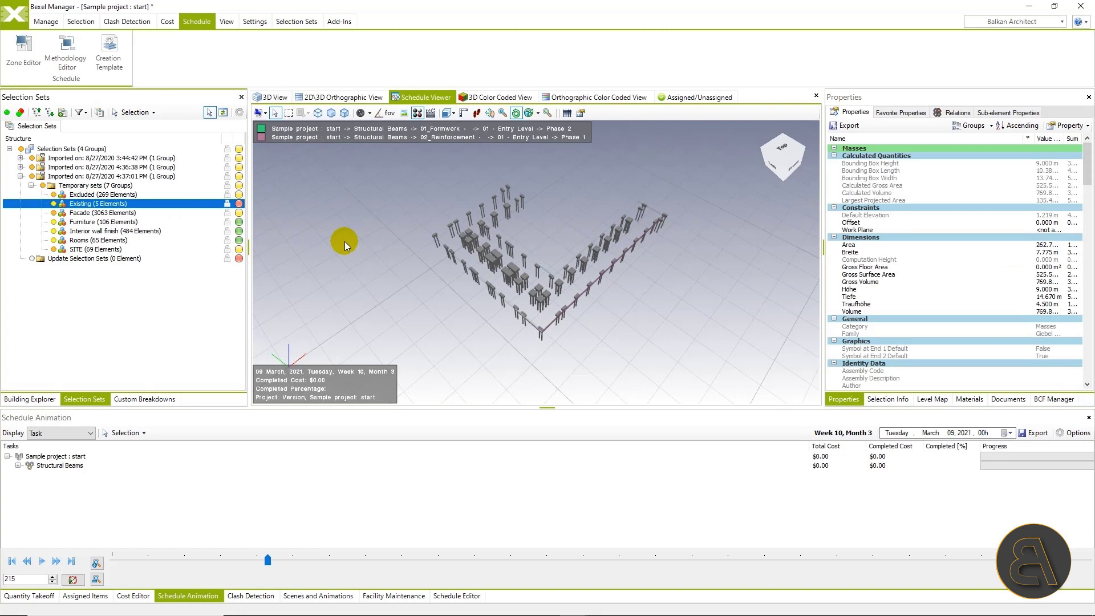
right_click(344, 241)
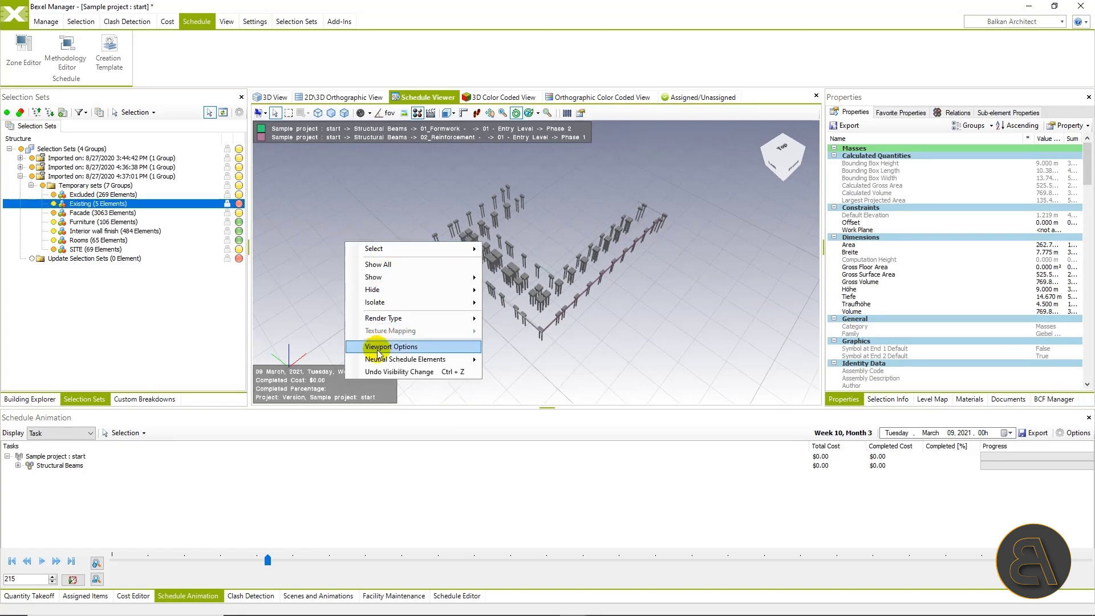
mouse_move(420, 363)
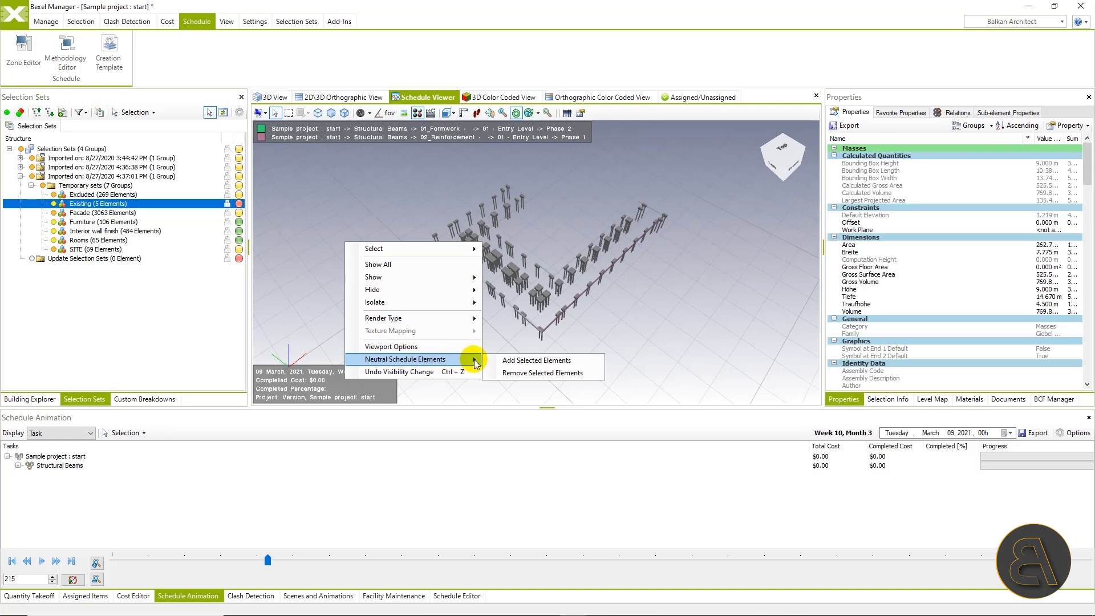
click(527, 360)
drag(546, 357, 642, 247)
scroll(608, 237, up, 3)
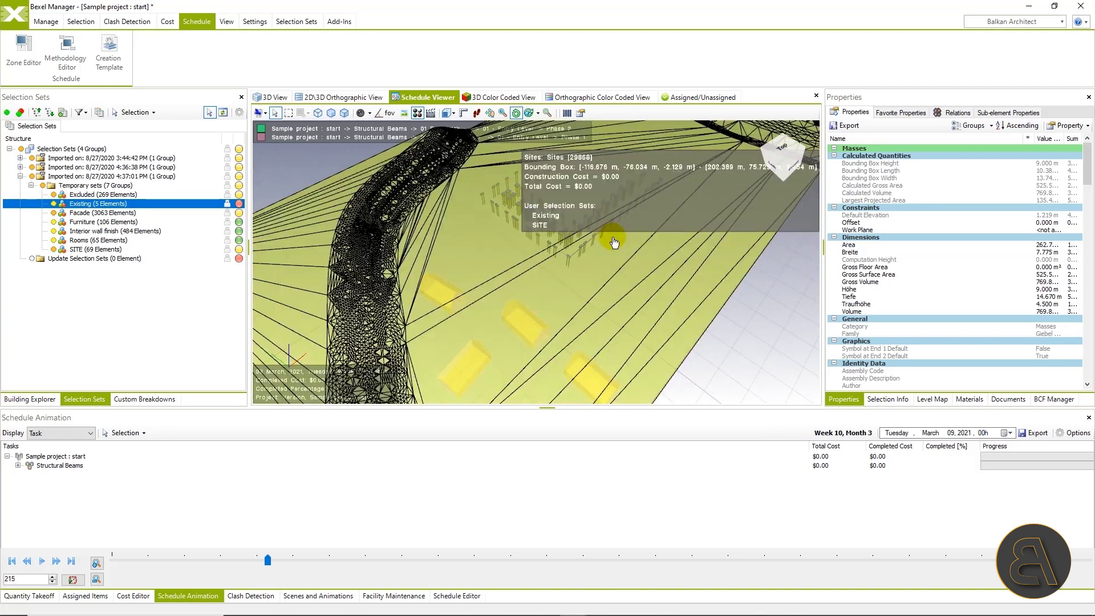
- Clear the element selection and continue playing the schedule animation from 9 March 2021, stopping it at 14 April 2021
click(792, 350)
drag(708, 241, 691, 289)
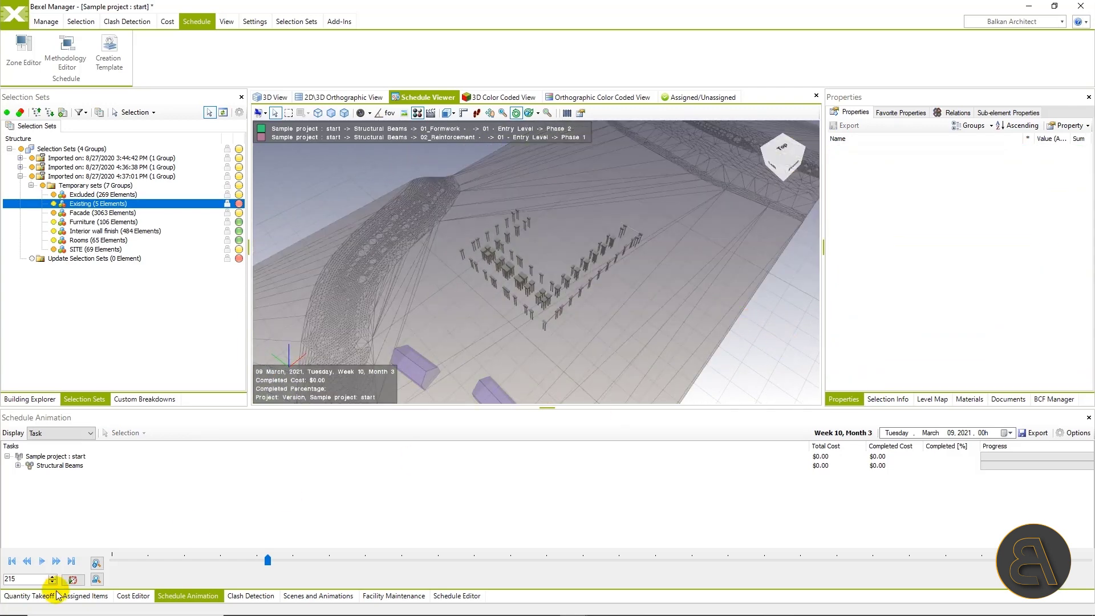
click(42, 562)
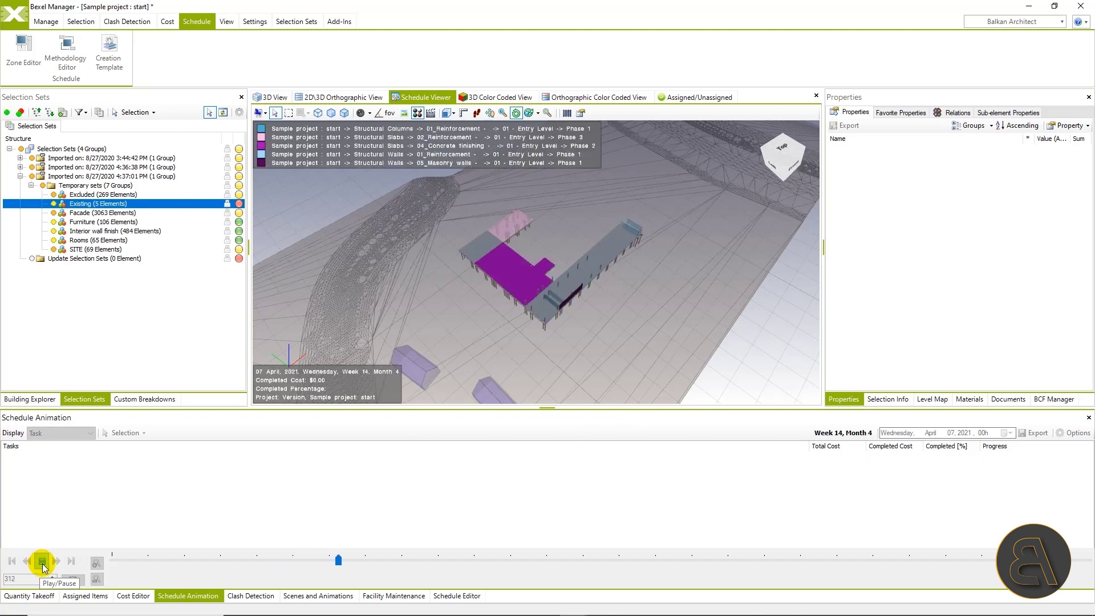
click(42, 562)
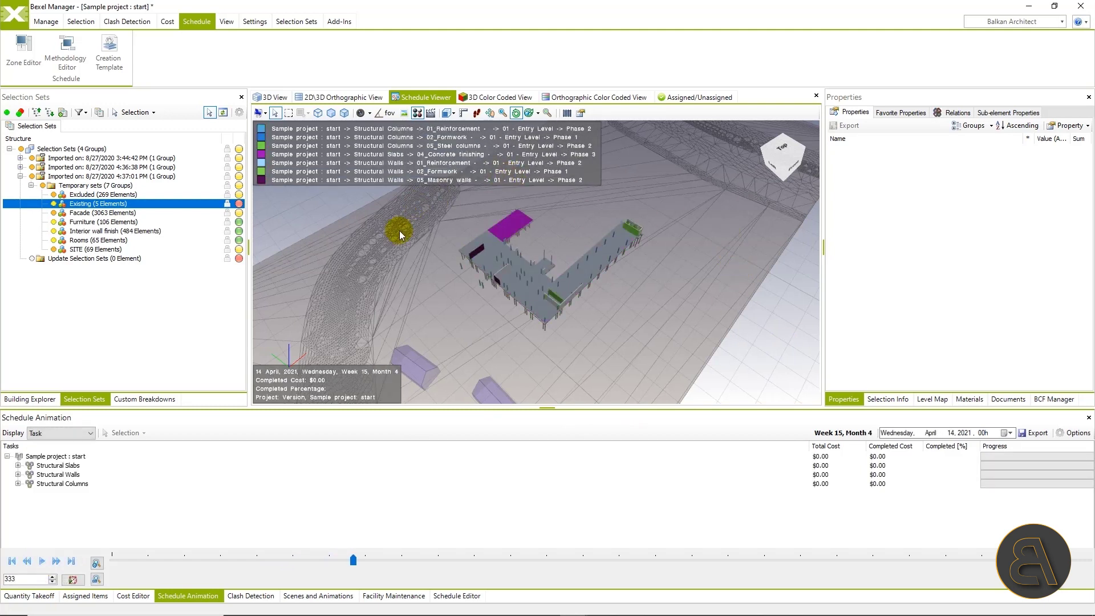
- Display animations instead of tasks, create Animation 01 in the Project folder, and set it as the active animation
click(56, 432)
click(40, 454)
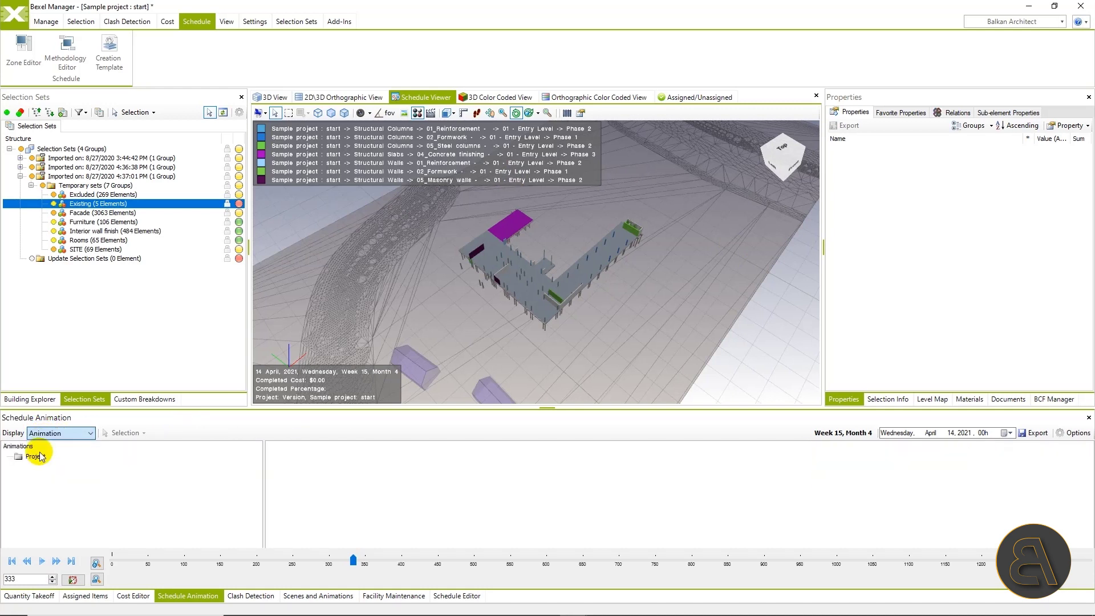
right_click(40, 461)
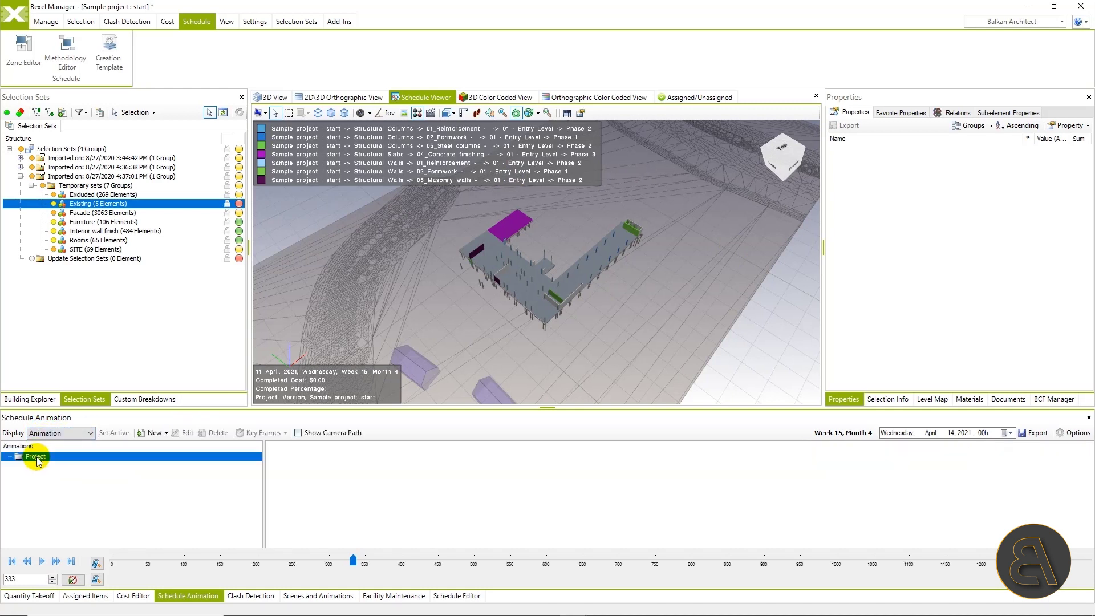
mouse_move(66, 463)
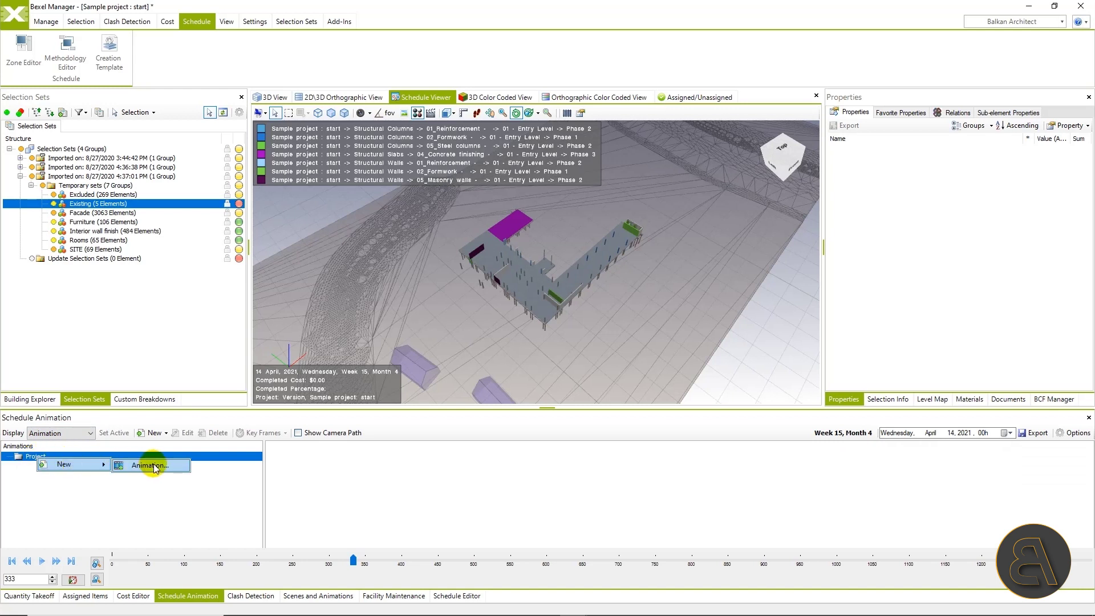
click(145, 465)
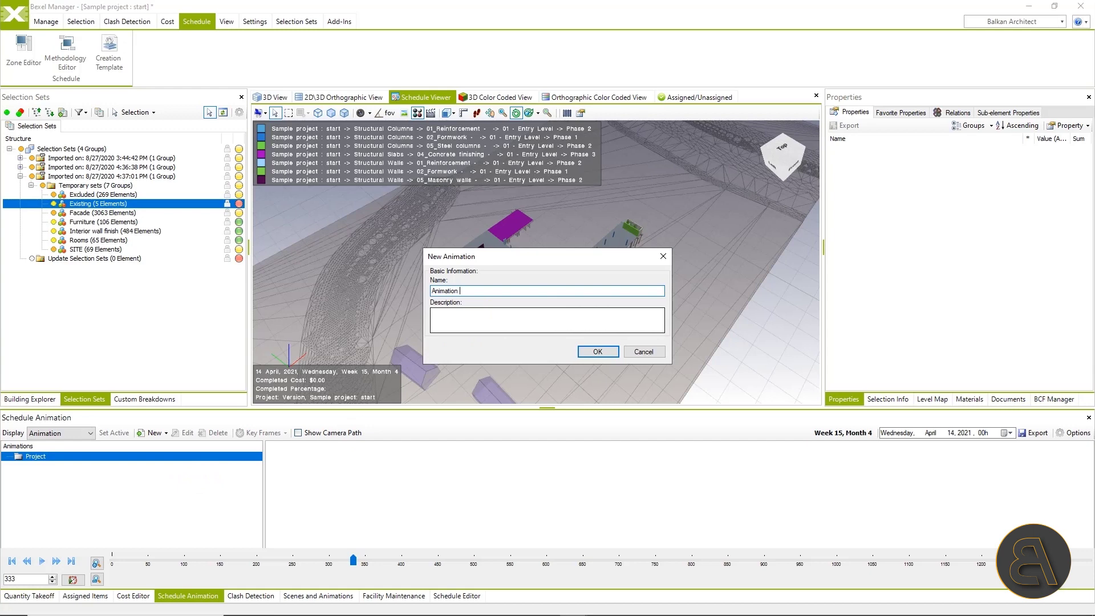
click(596, 350)
click(50, 466)
right_click(50, 466)
click(89, 511)
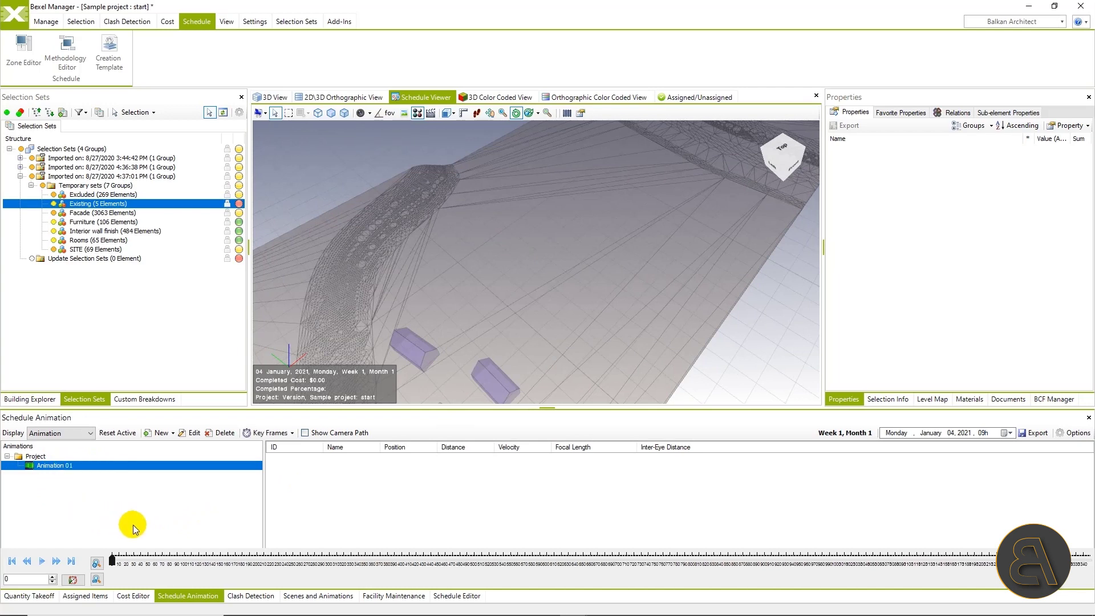
- Add keyframe 1 to Animation 01 at frame 0 with the current camera view and default inter-eye distance
right_click(349, 497)
click(389, 504)
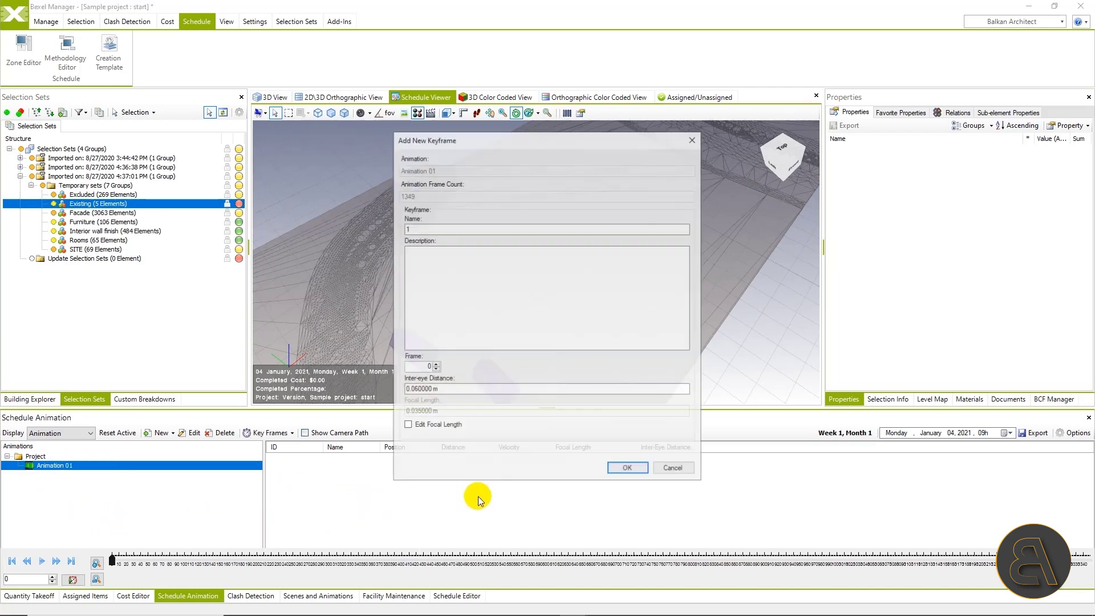
click(627, 466)
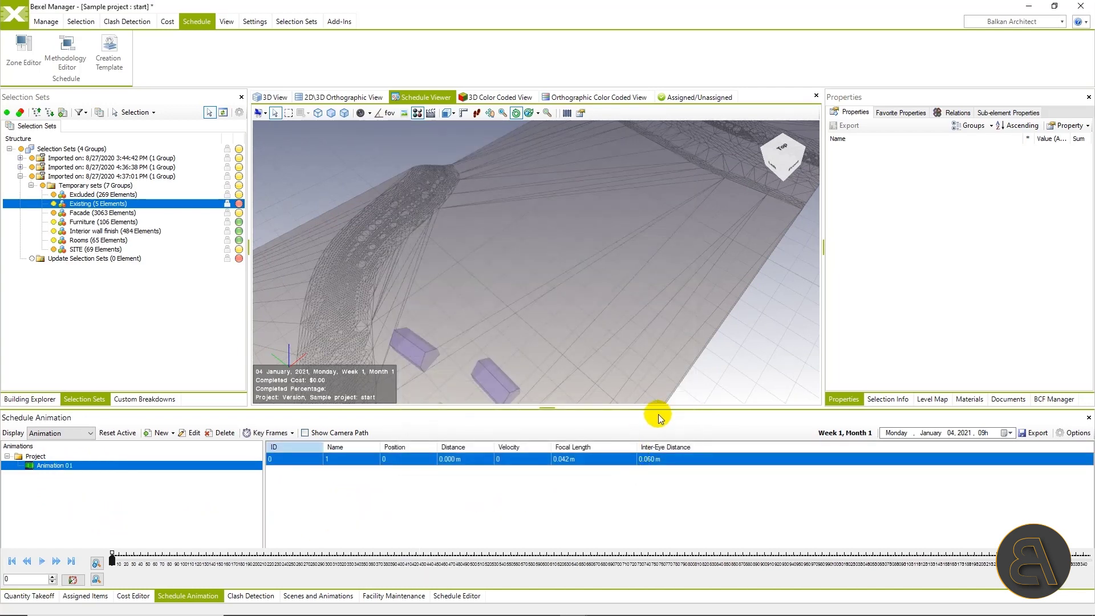
- Go to frame 339, orbit to a different side of the building, and add keyframe 2 there
click(357, 557)
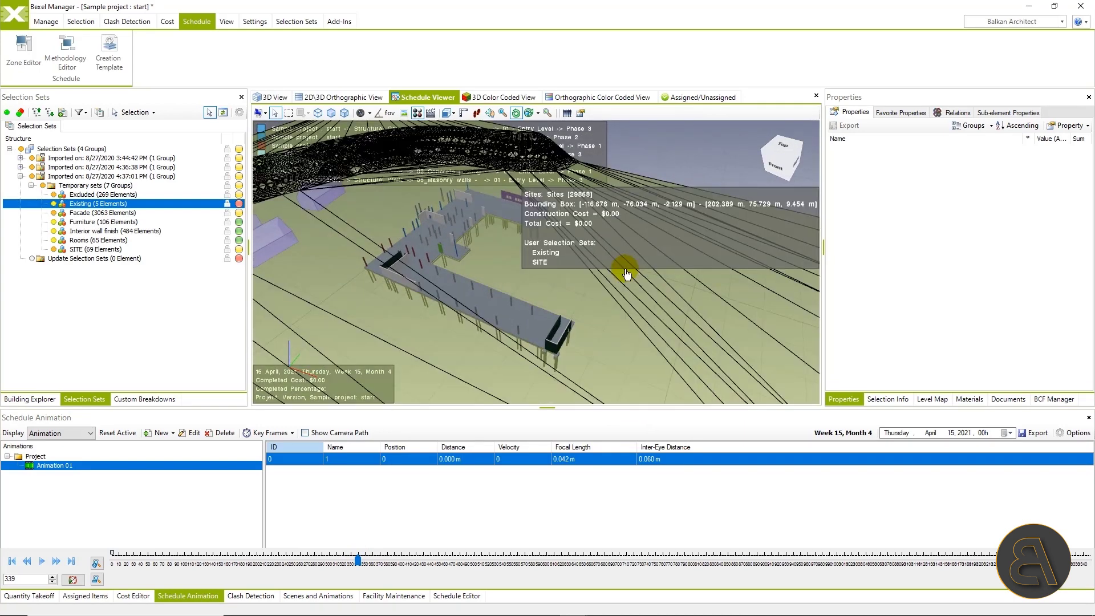
middle_drag(623, 260, 630, 264)
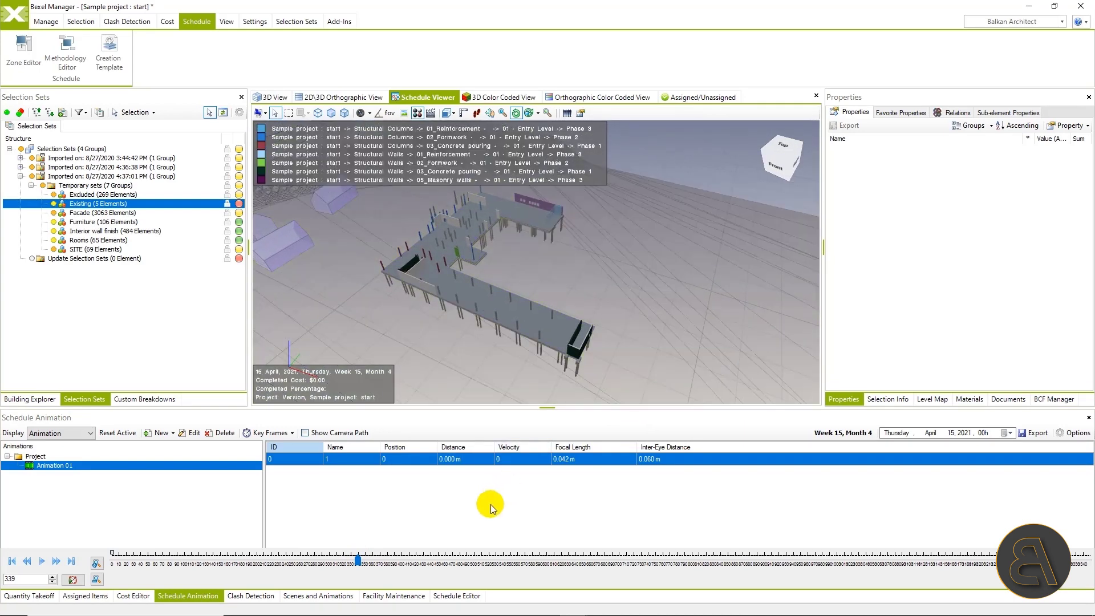
right_click(464, 503)
click(525, 504)
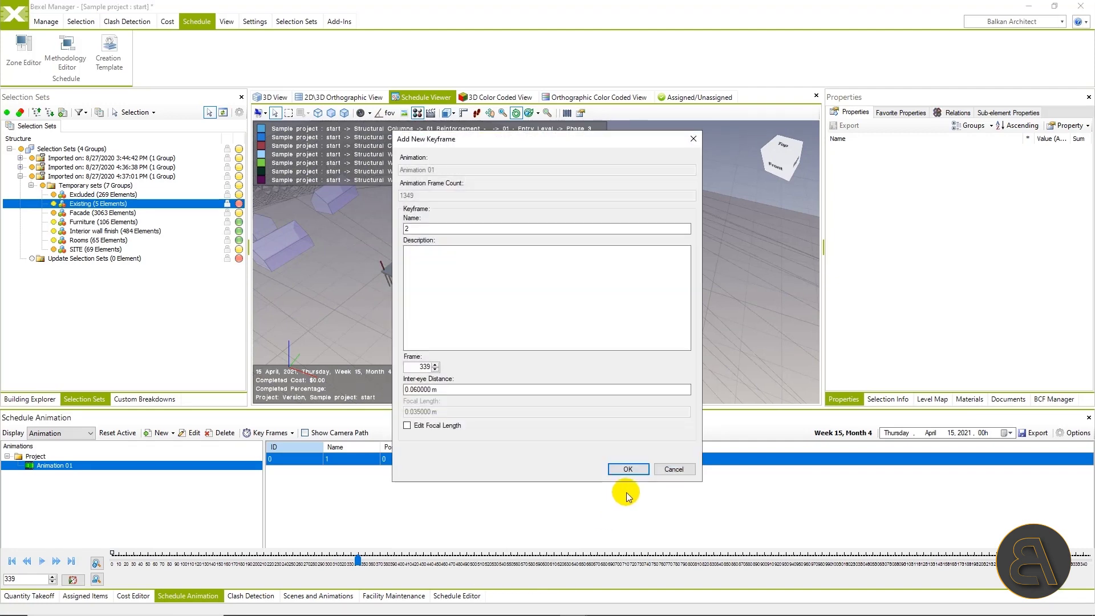
click(628, 469)
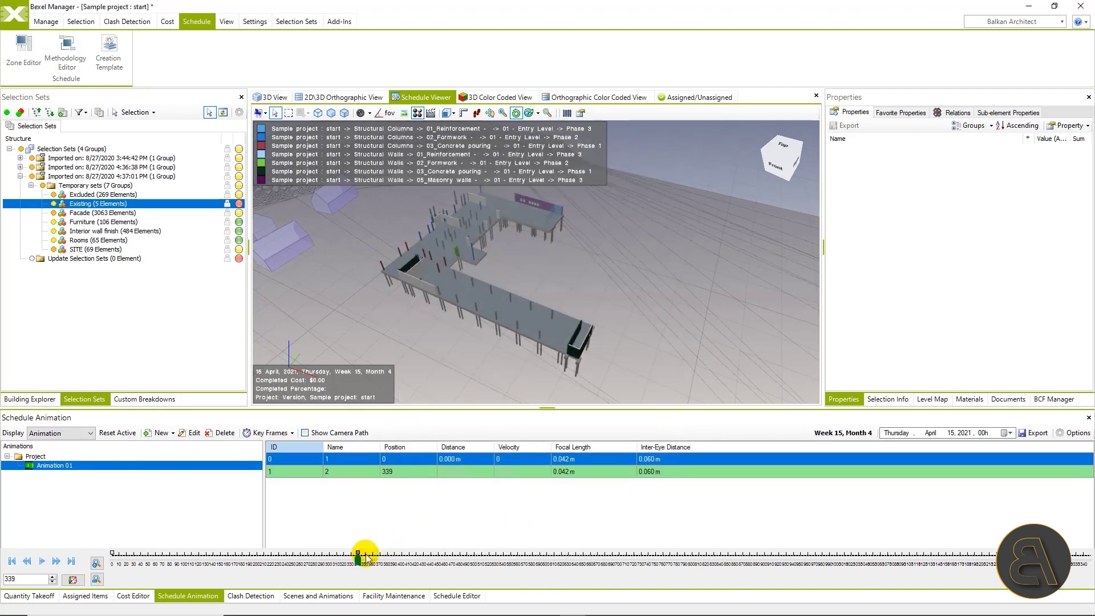
- Go to frame 647, orbit the camera to the back of the building, and add keyframe 3
click(570, 561)
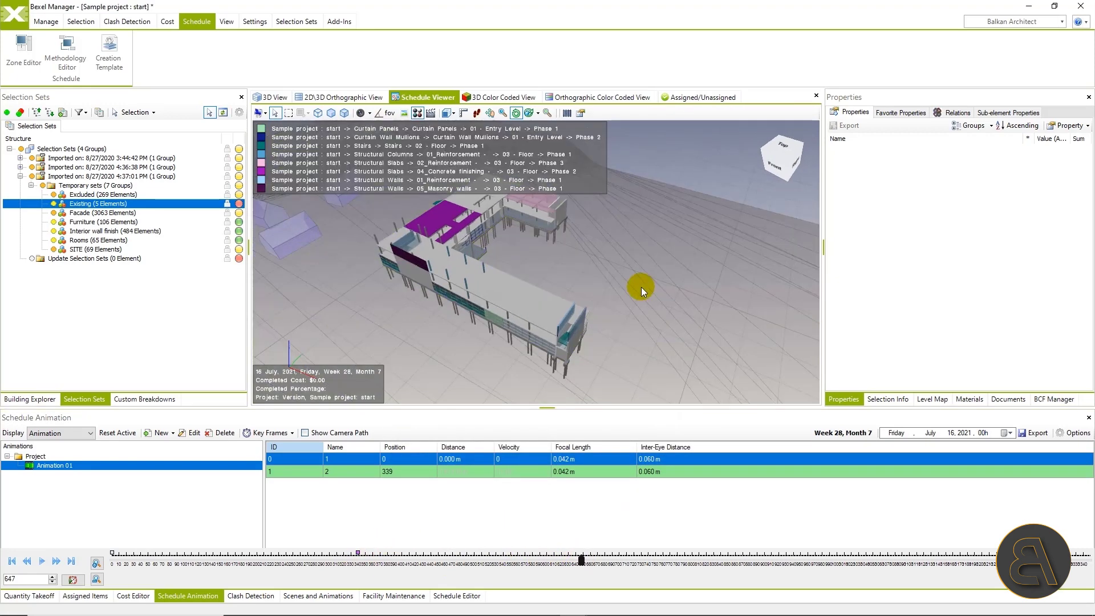
drag(562, 291, 591, 303)
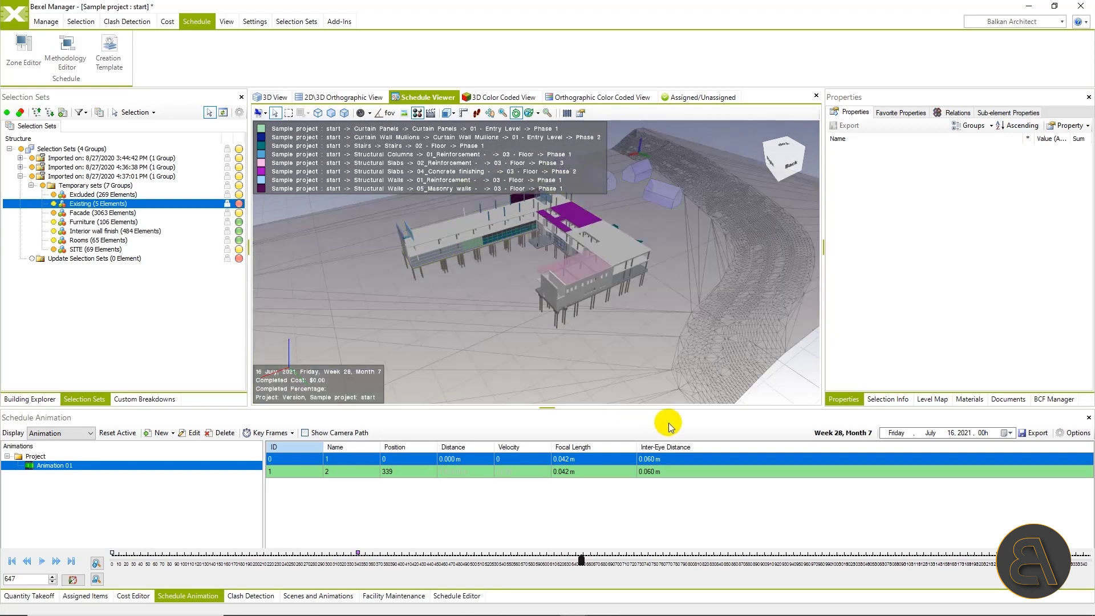
right_click(549, 520)
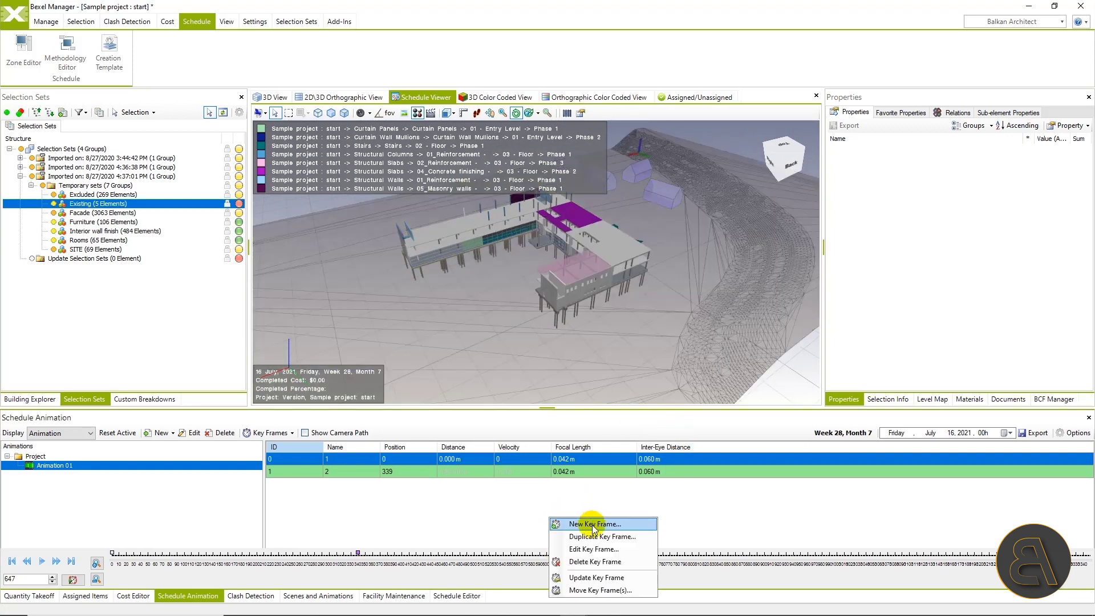
click(635, 526)
click(627, 468)
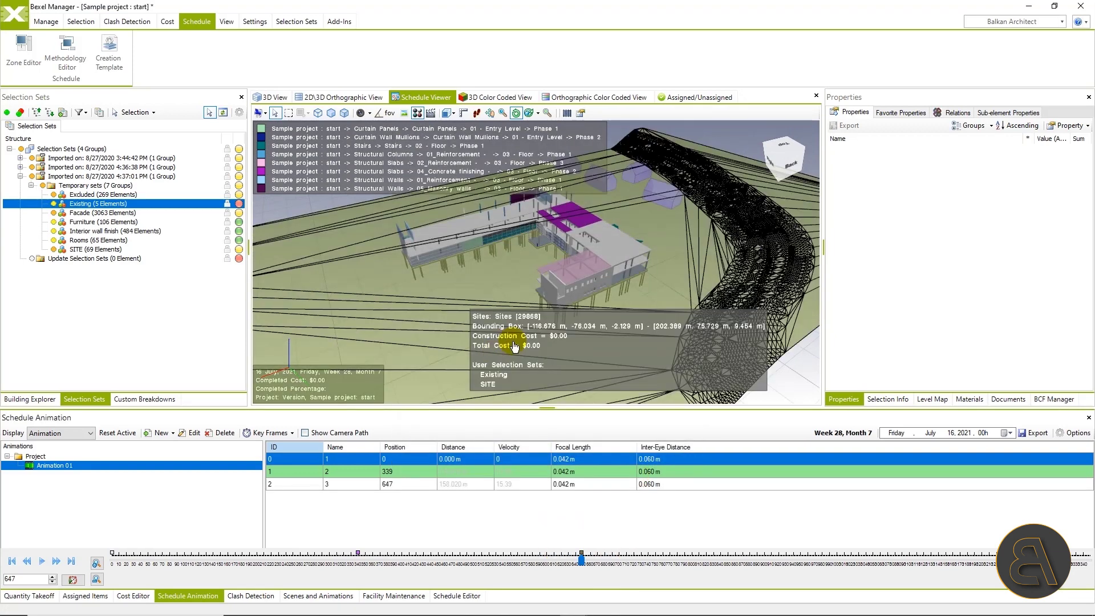
- Go to frame 993, orbit to a high view from the river side of the building, and add keyframe 4
click(831, 557)
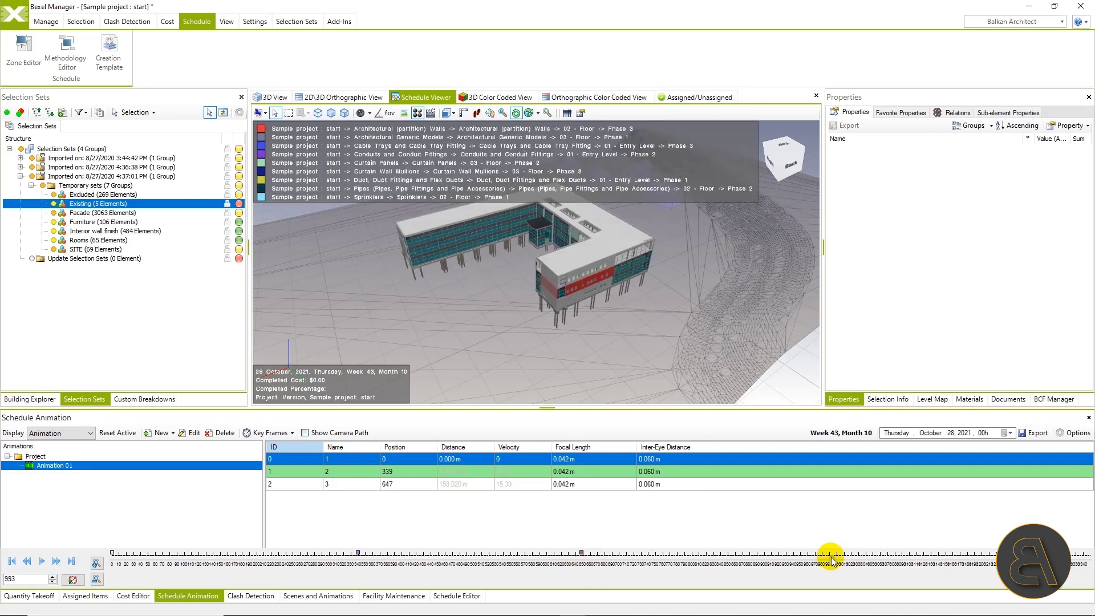
drag(658, 305, 611, 297)
drag(644, 324, 575, 372)
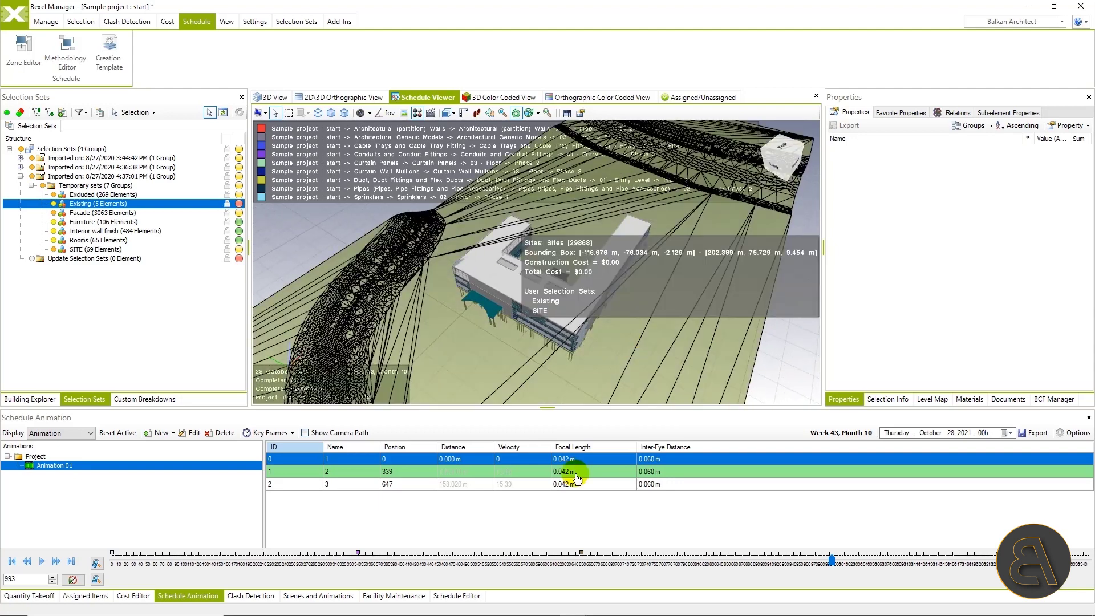
right_click(536, 528)
click(576, 537)
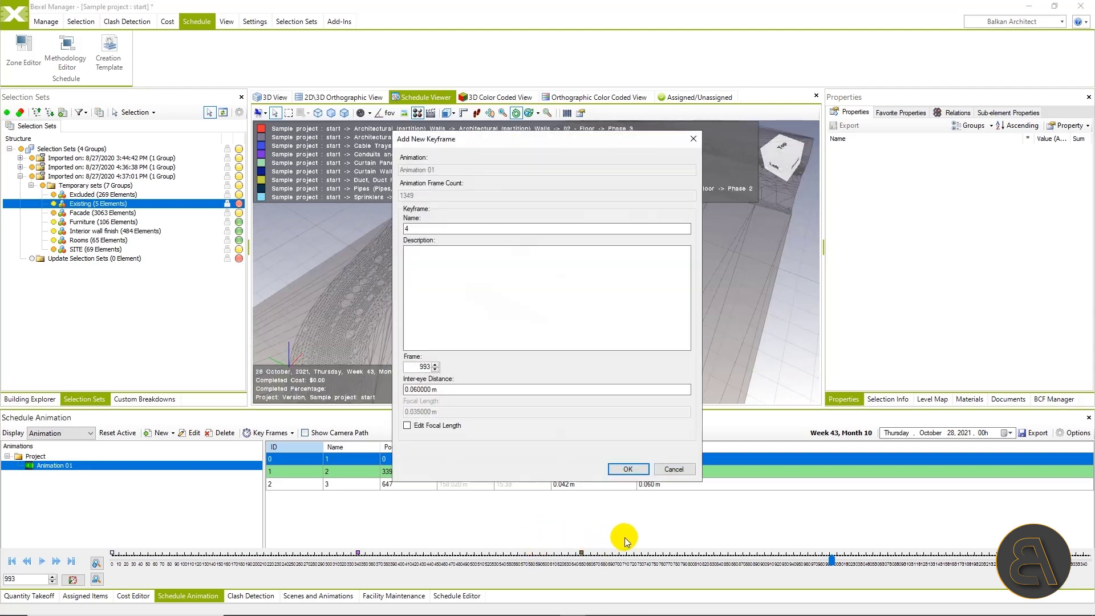
click(621, 468)
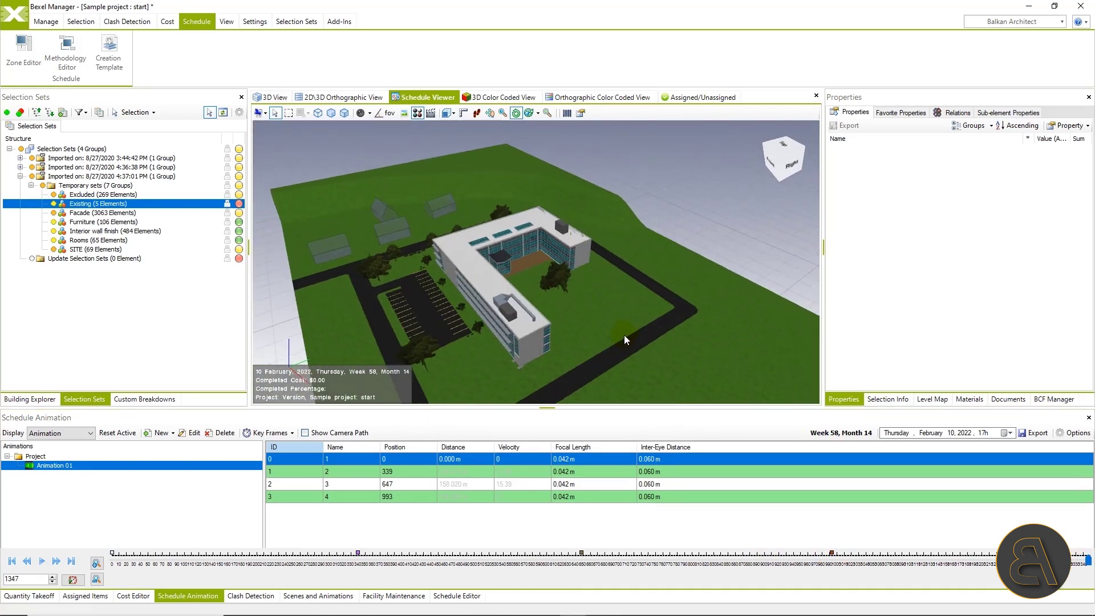
- Add keyframe 5 at frame 1347 with an overview of the completed building and its site
right_click(855, 534)
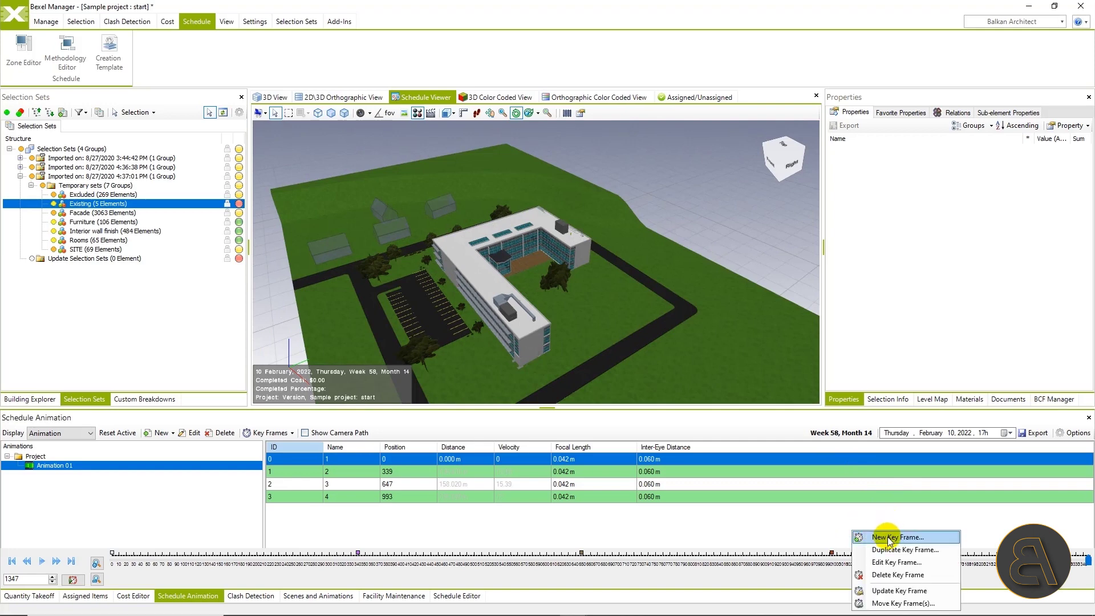
click(875, 534)
click(627, 469)
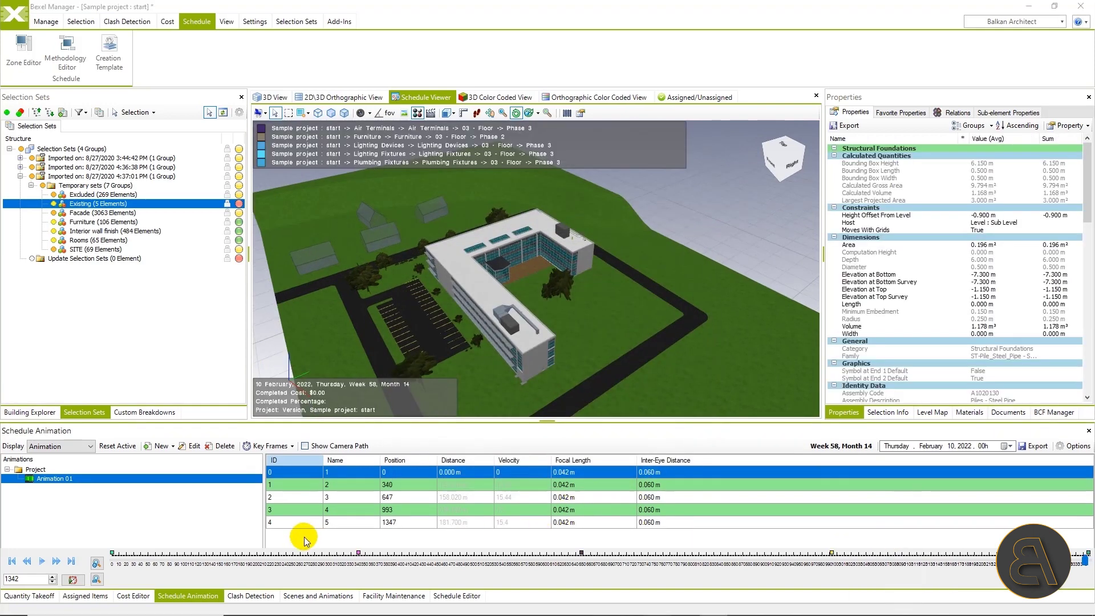
- Give the activity legend a fixed width of 800 and height of 120, and hide project costs and completed percentage in the project legend
click(894, 561)
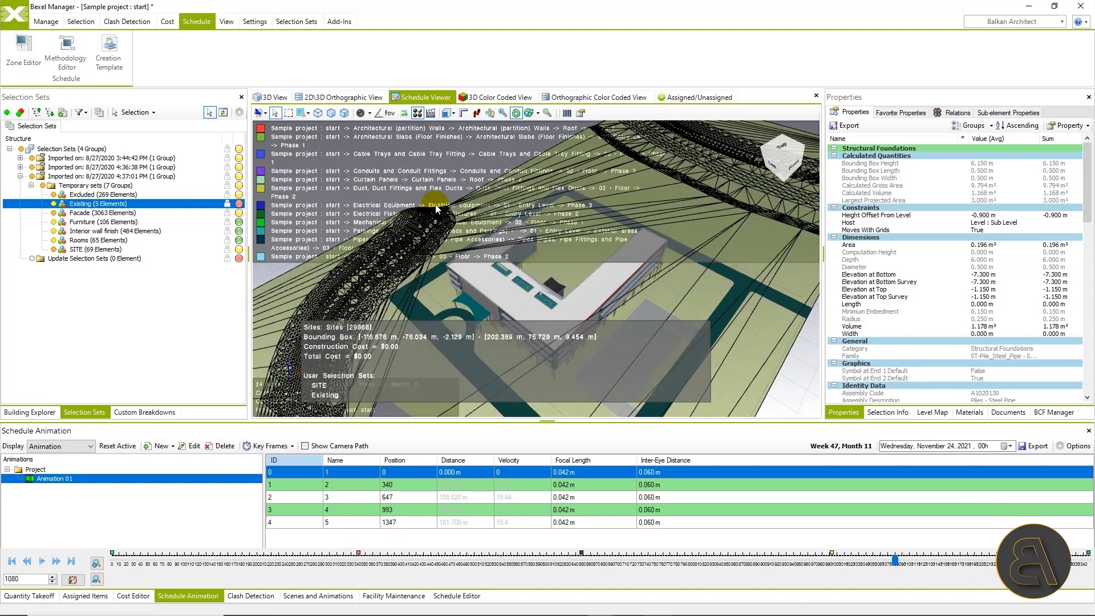
click(582, 113)
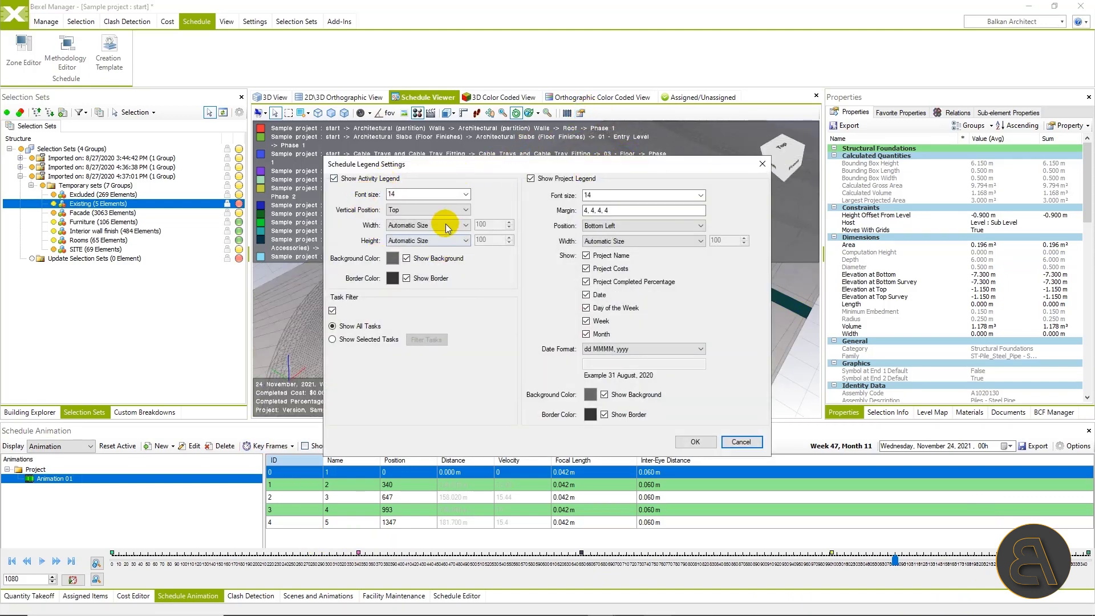
click(425, 226)
click(425, 244)
click(425, 242)
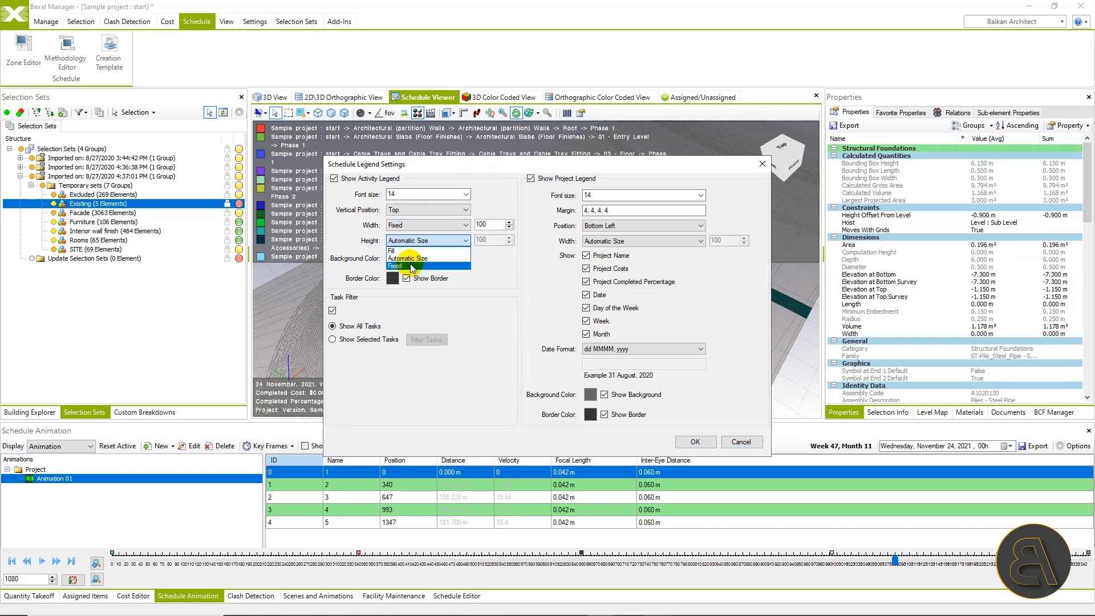
click(425, 258)
text(8)
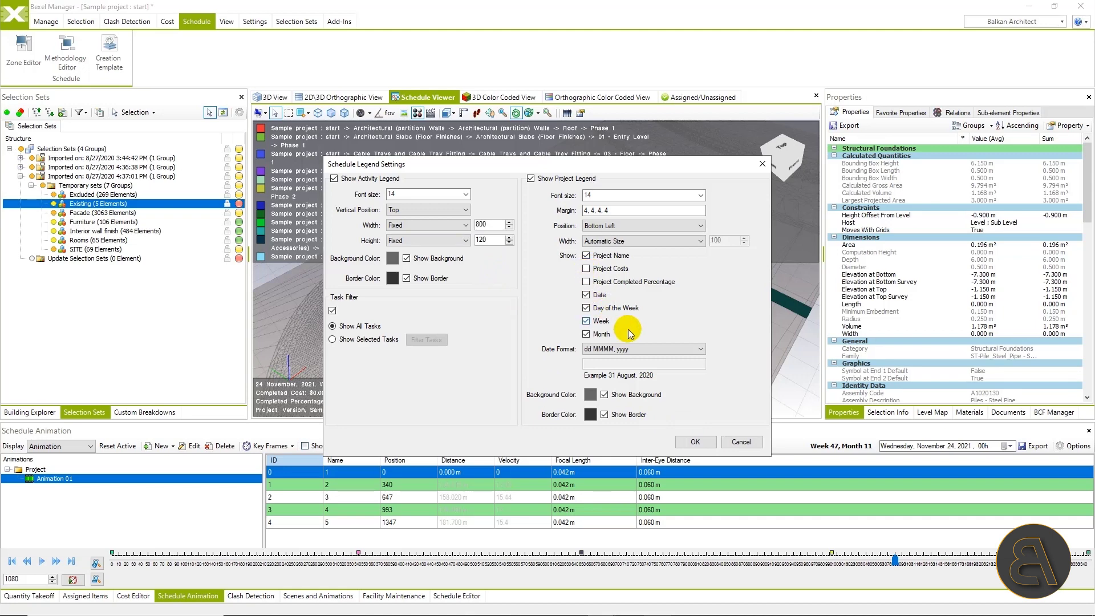
click(695, 442)
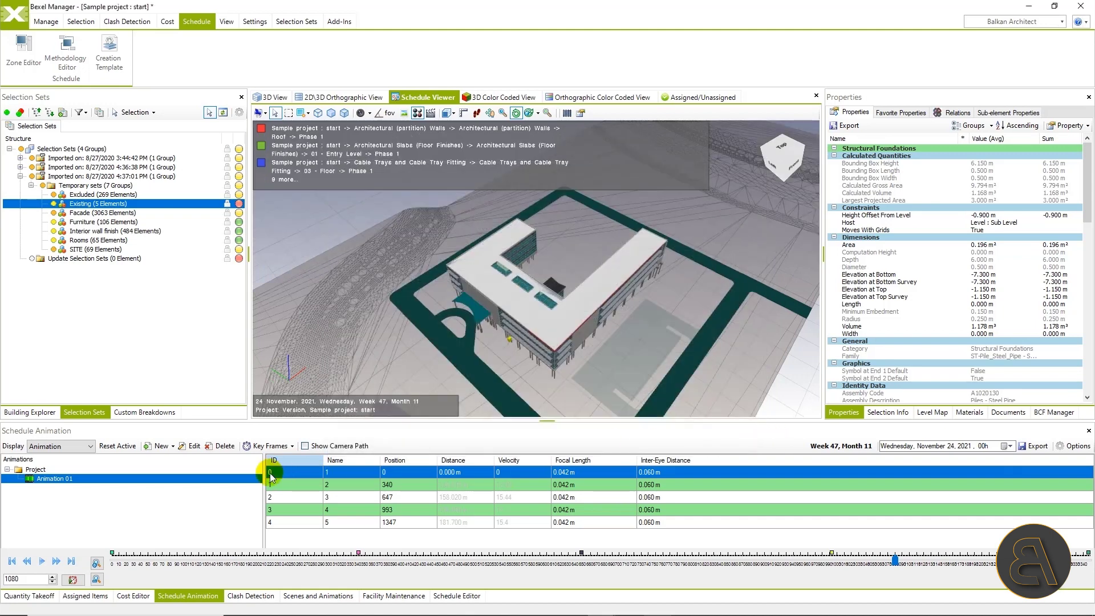
- Return Animation 01 to frame 0 and play it with the keyframed camera path
click(12, 561)
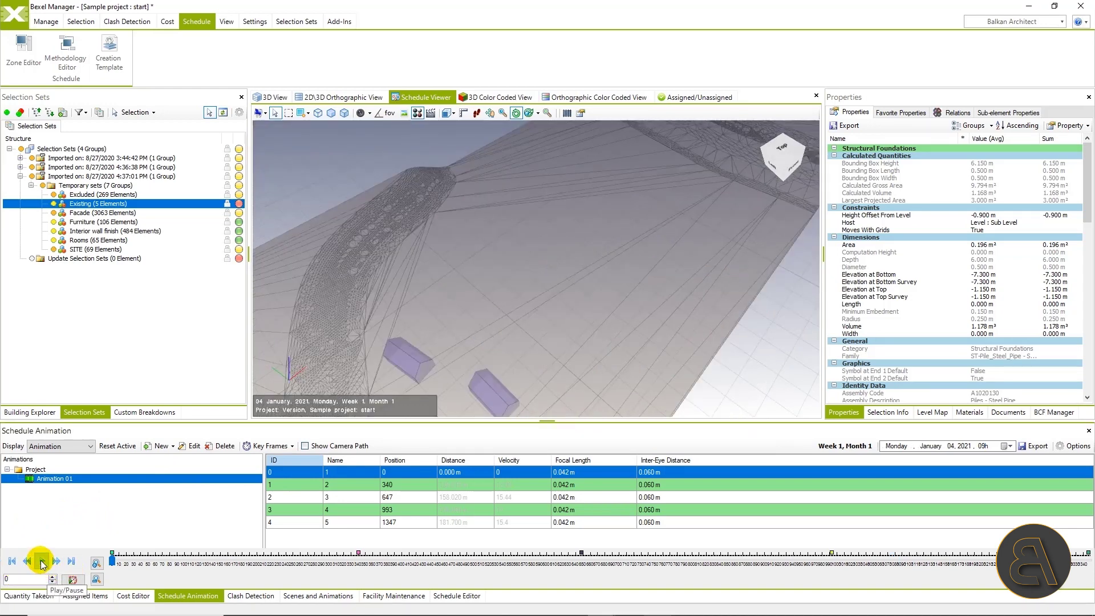
click(42, 563)
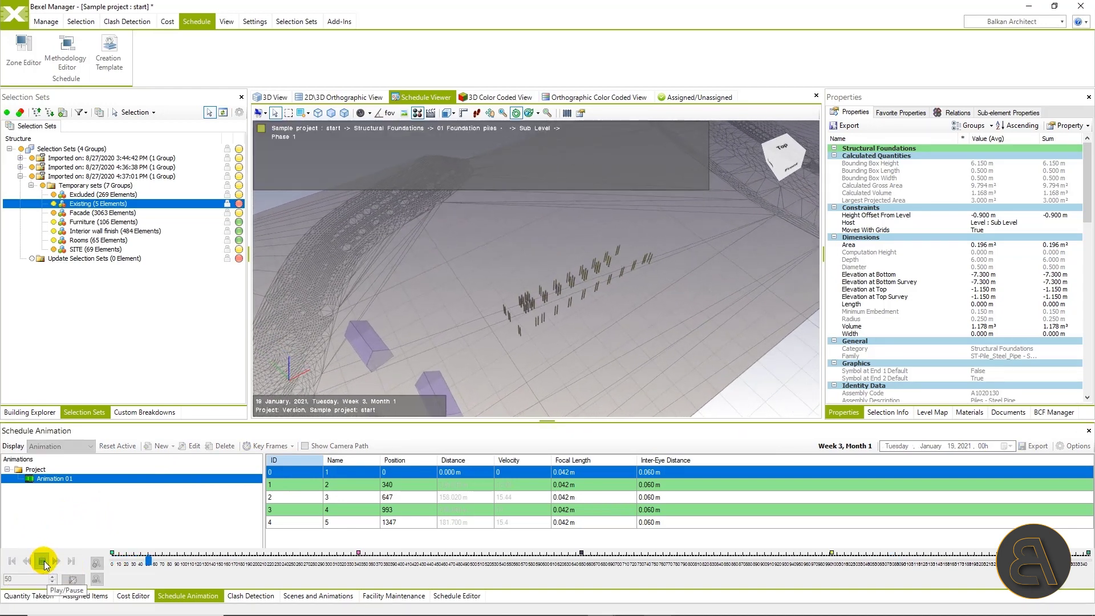